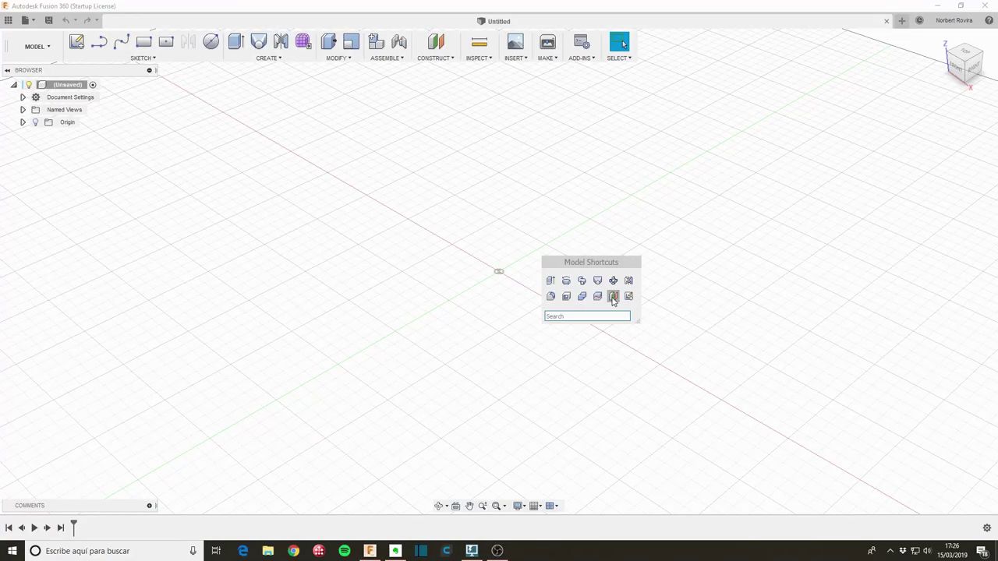
Start a new sketch on the XY plane and begin a 3-point arc
left_click(571, 279)
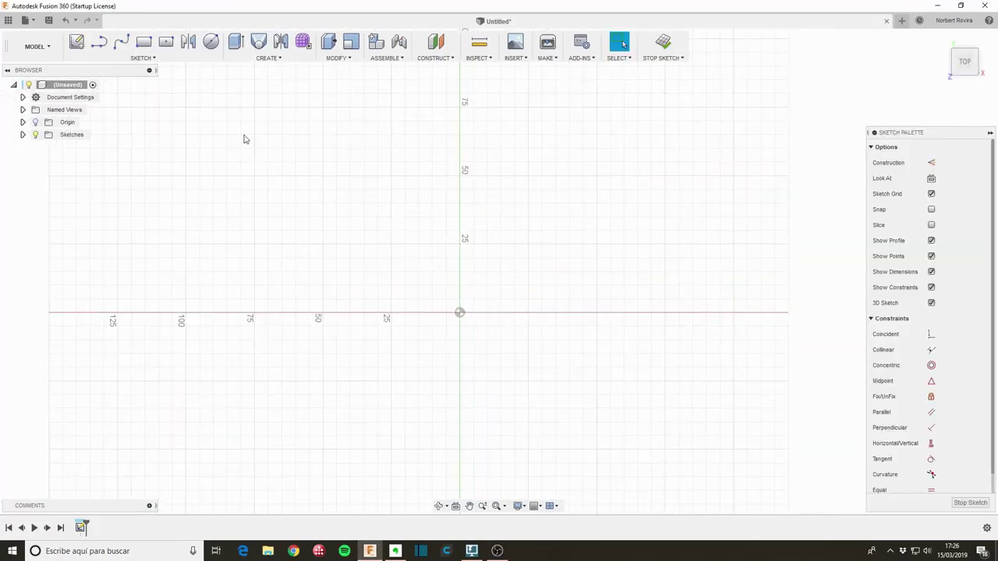
left_click(163, 60)
mouse_move(82, 117)
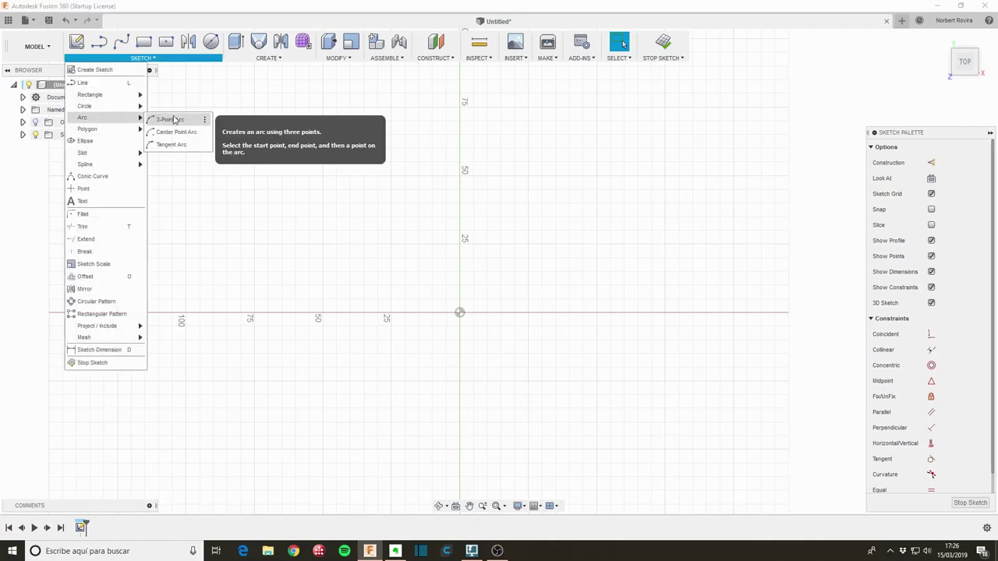
left_click(174, 119)
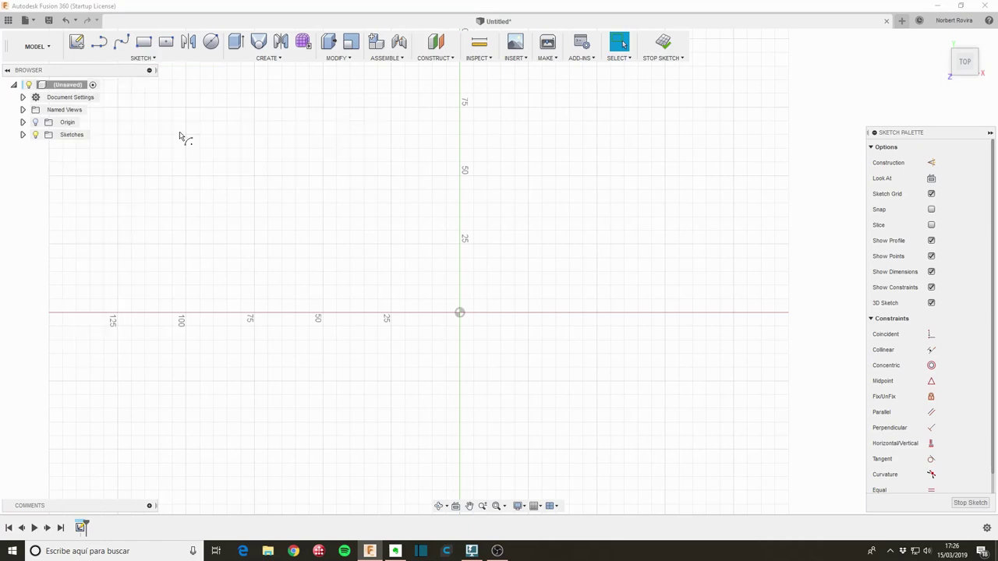
Draw a 180° arc of radius 100 starting at the origin, then zoom out
left_click(460, 312)
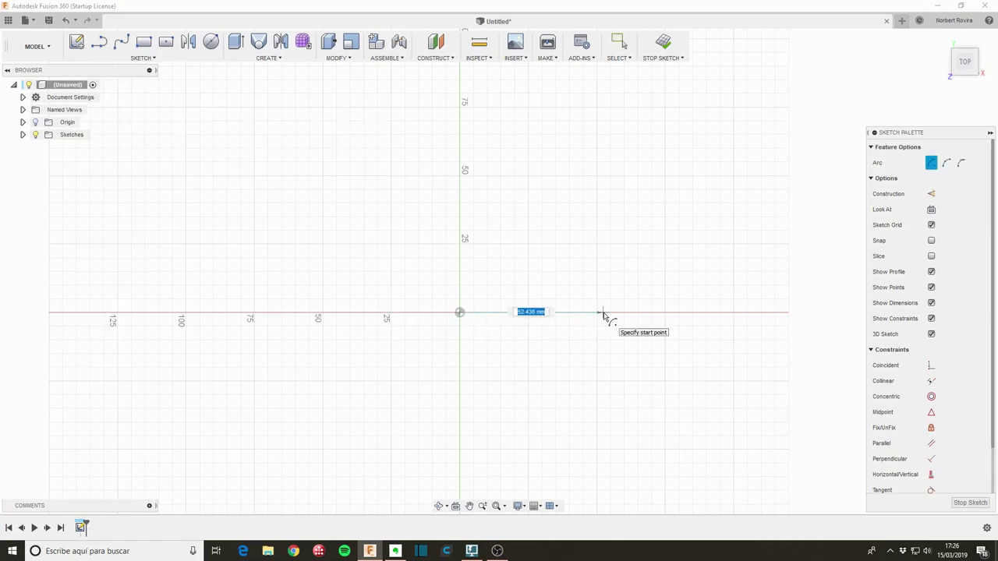
type("100")
key("Tab")
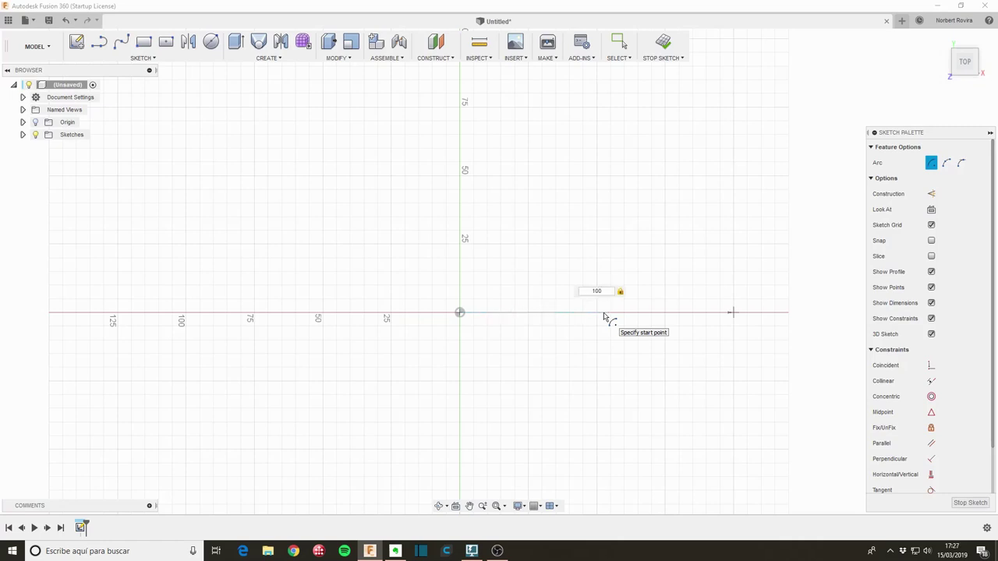
key("Tab")
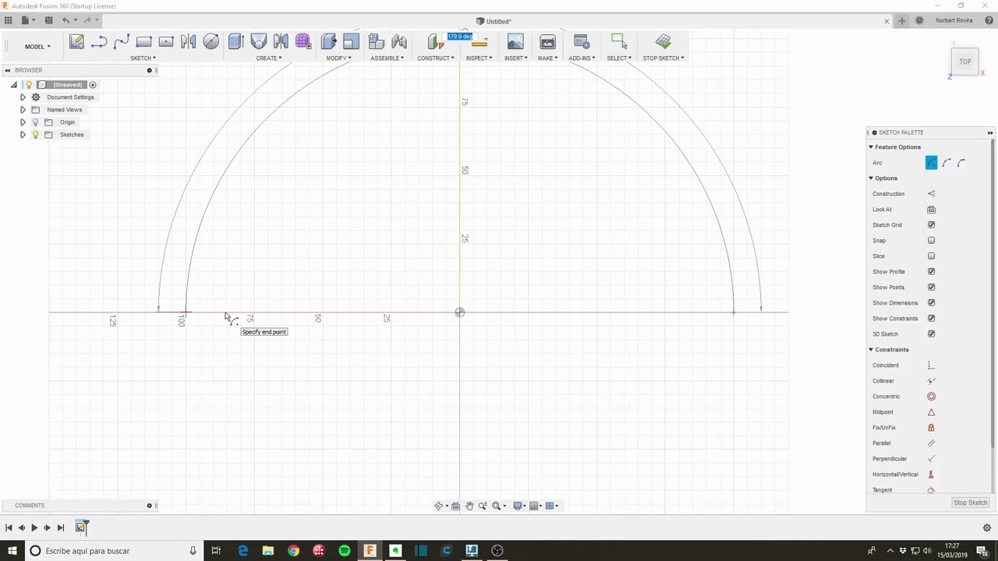
type("180")
key("Tab")
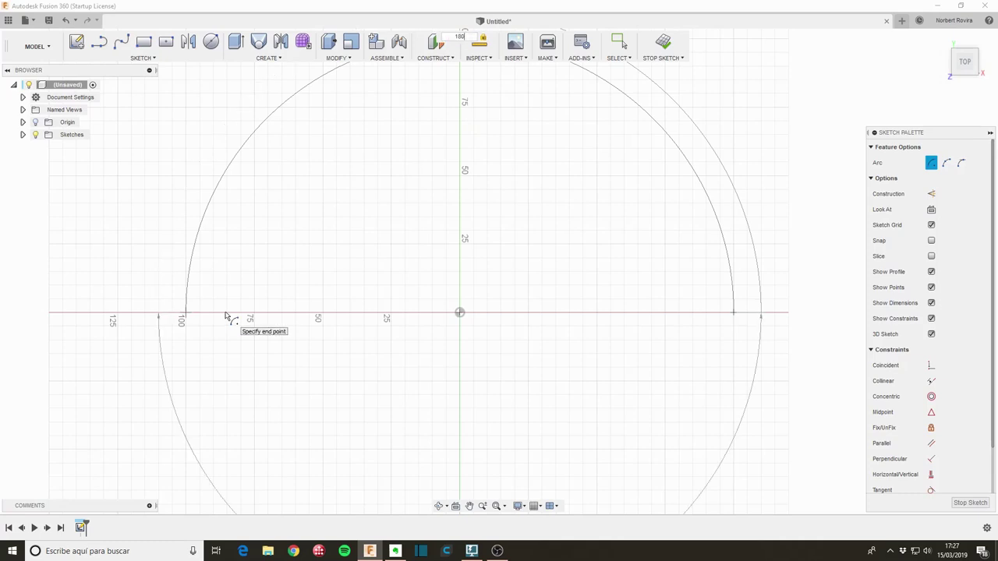
key("Return")
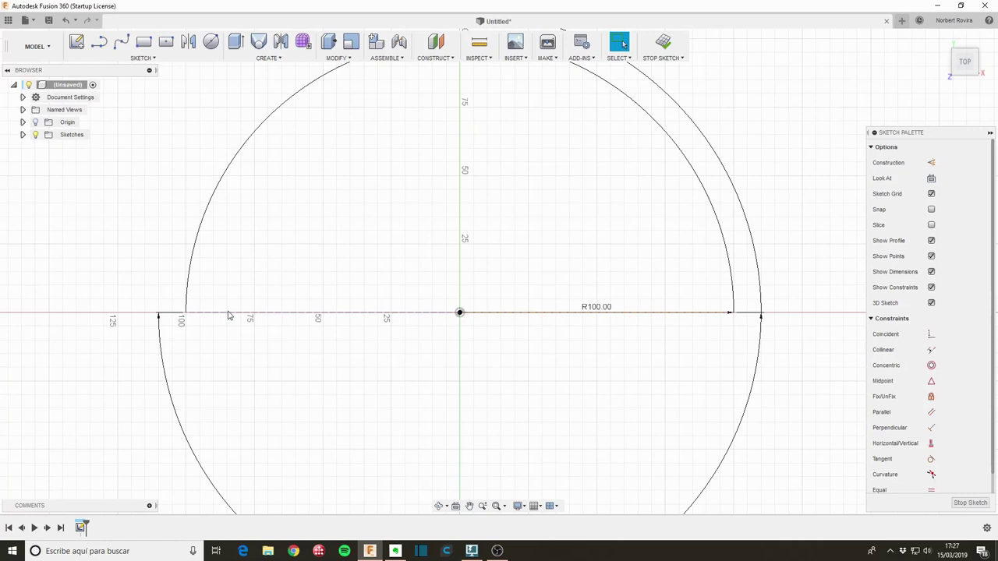
scroll(228, 315, "down", 1)
scroll(312, 307, "down", 1)
scroll(345, 279, "down", 1)
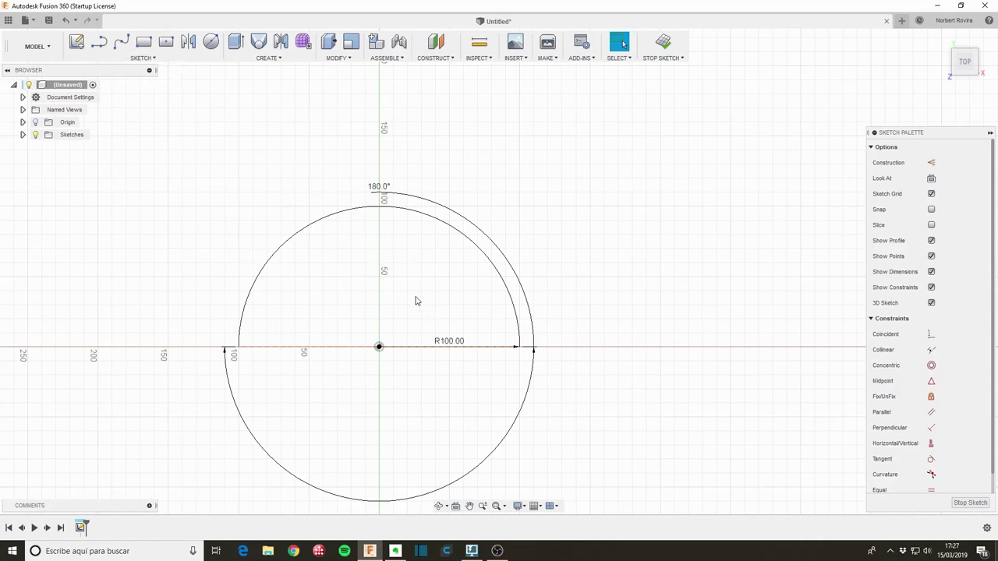
key("s")
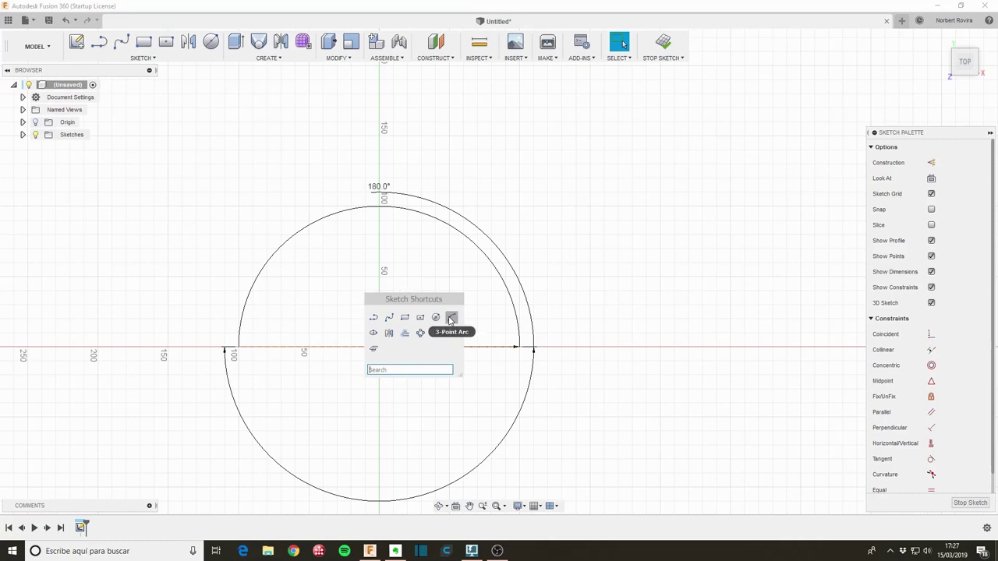
Begin a 3-point arc from the circle centre, then cancel it
left_click(450, 319)
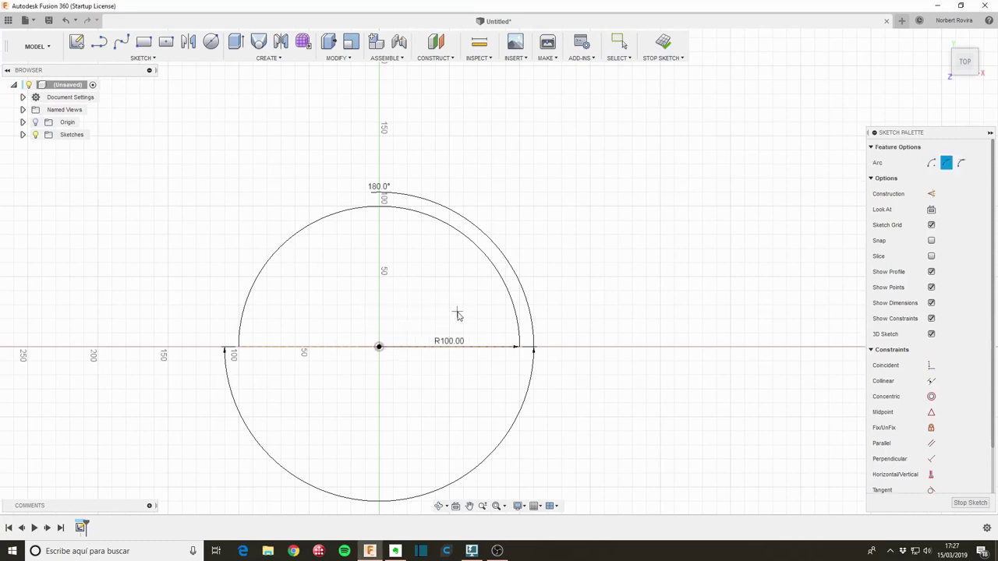
left_click(379, 348)
left_click(482, 349)
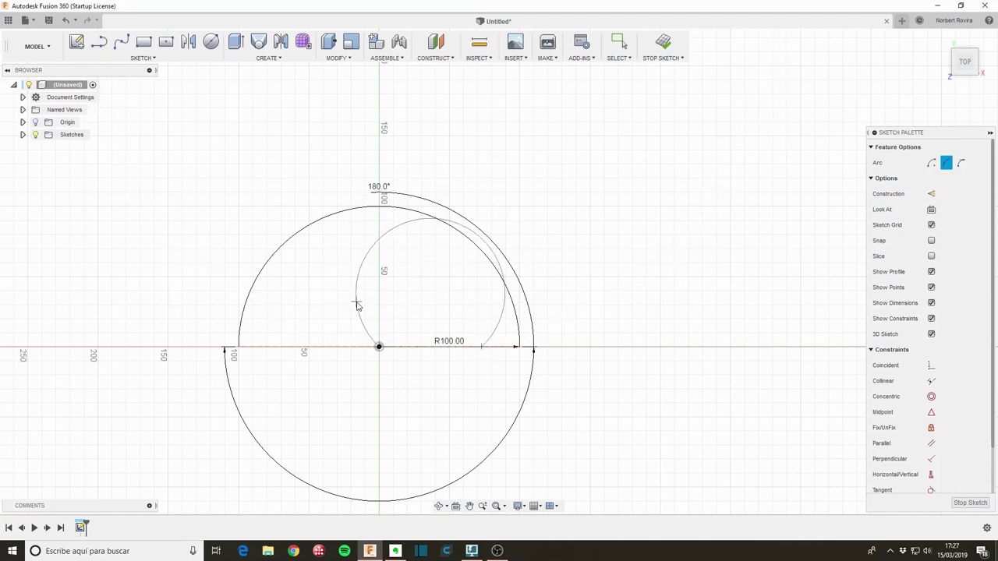
key("Escape")
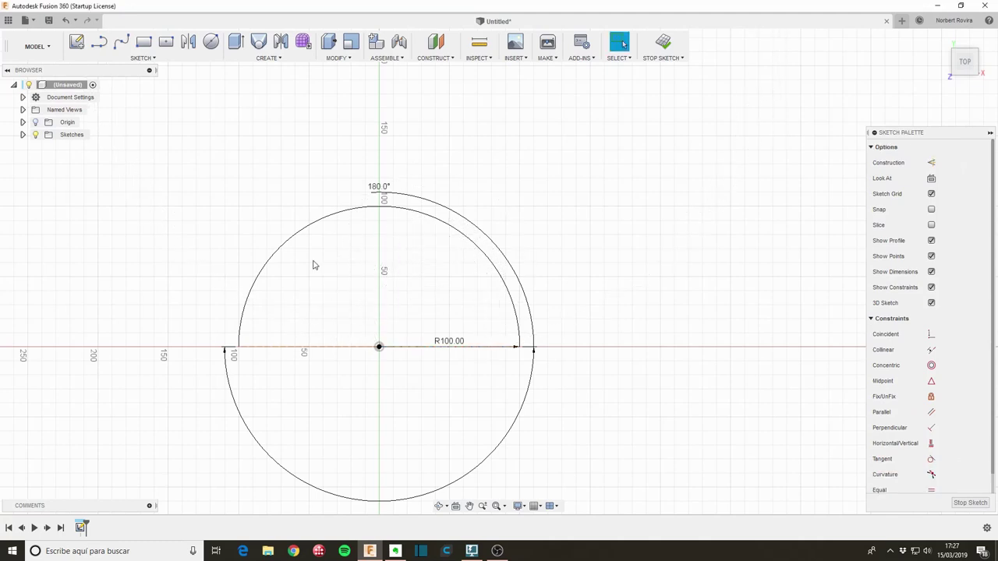
Draw a 180° centre-point arc centred on the origin inside the first arc
left_click(141, 58)
mouse_move(101, 118)
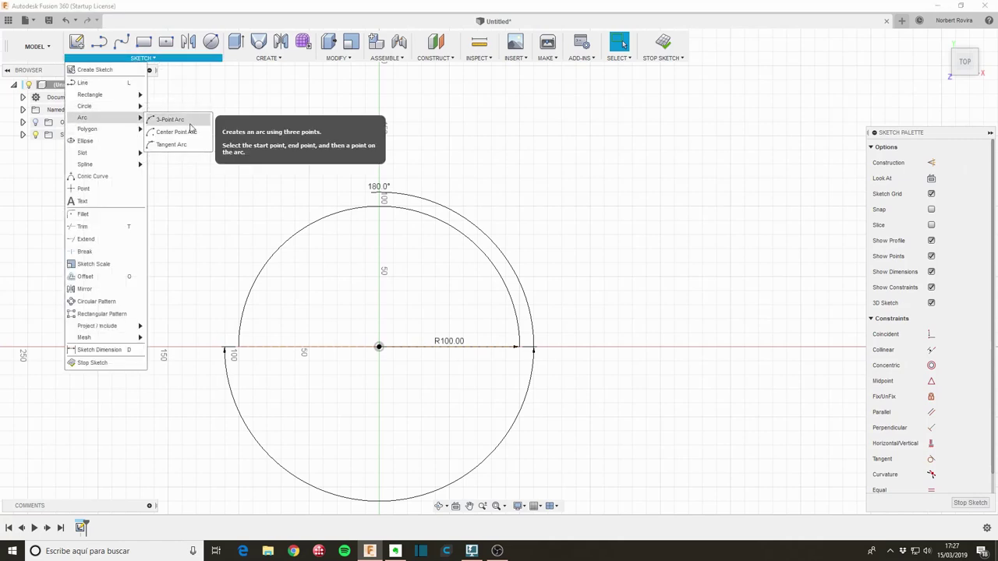
left_click(188, 132)
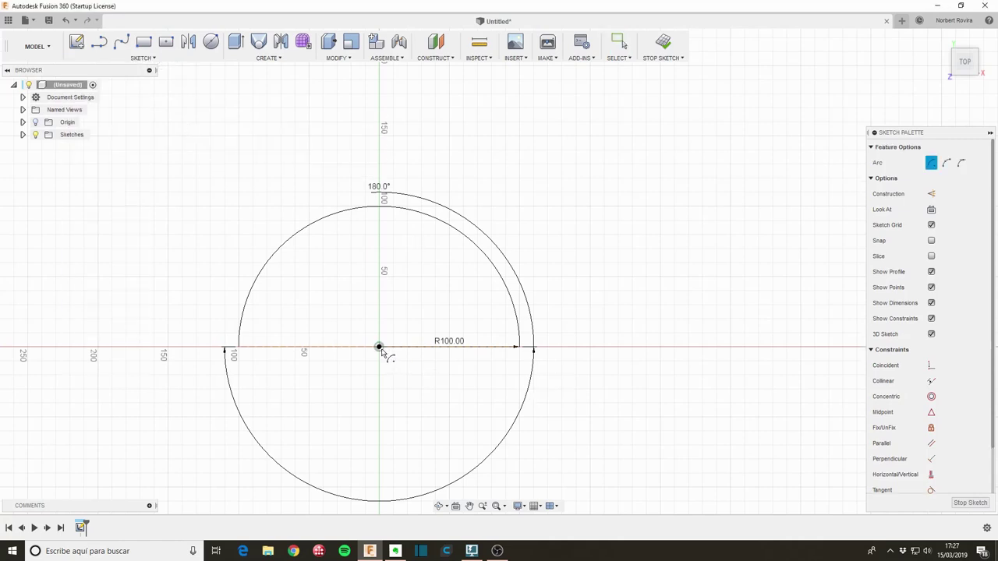
left_click(379, 348)
left_click(488, 348)
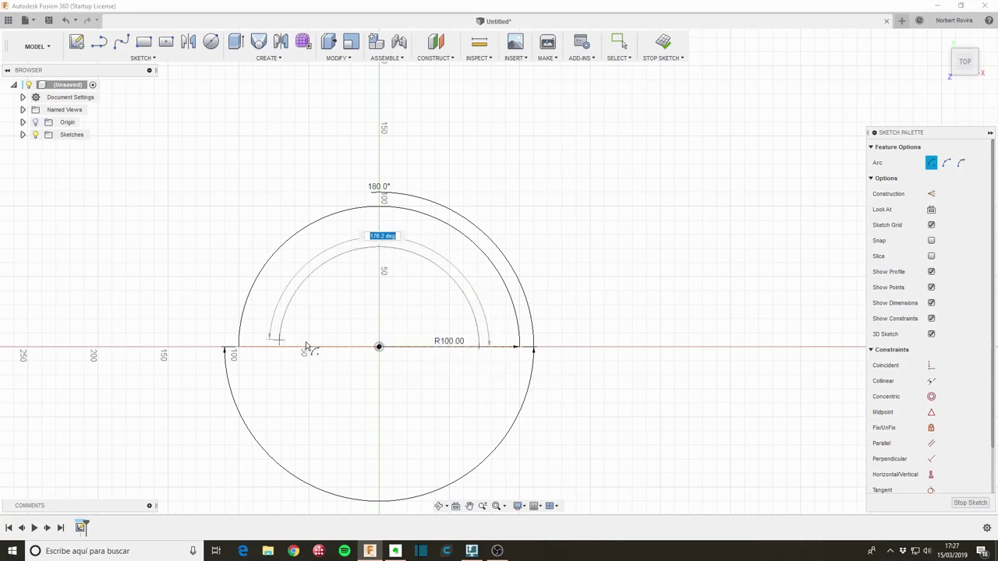
type("180")
key("Return")
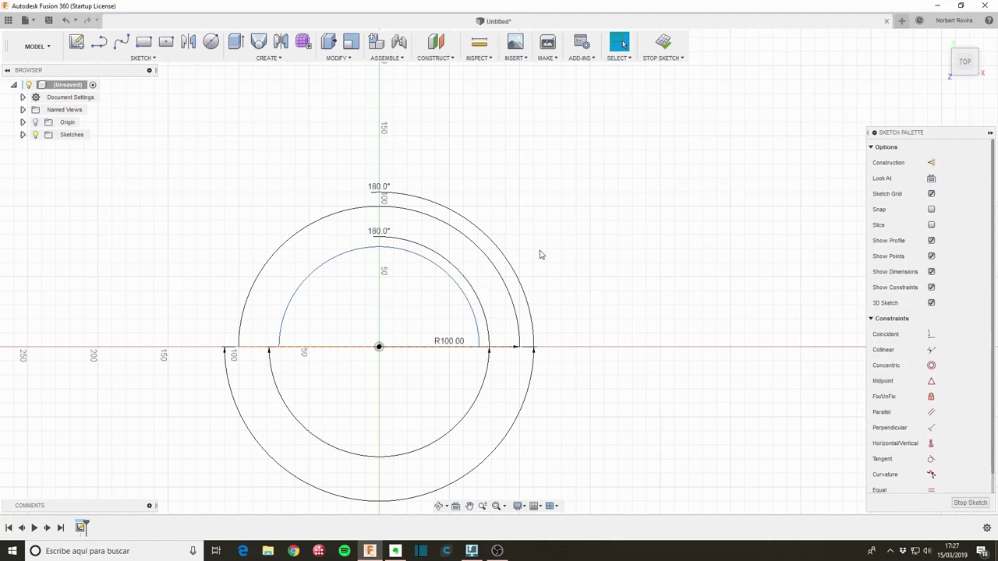
Dimension the inner arc to radius R47.00
key("d")
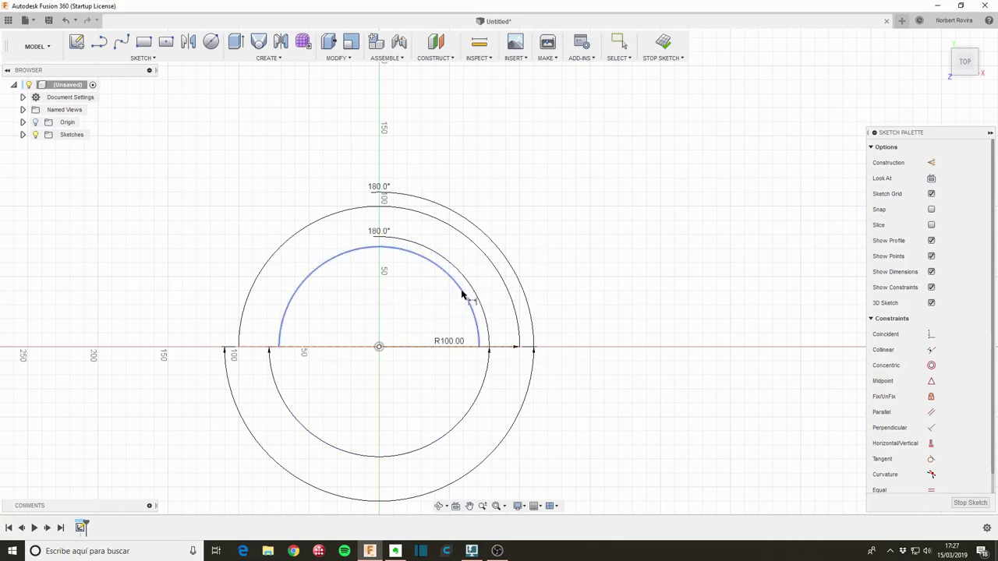
right_click(461, 293)
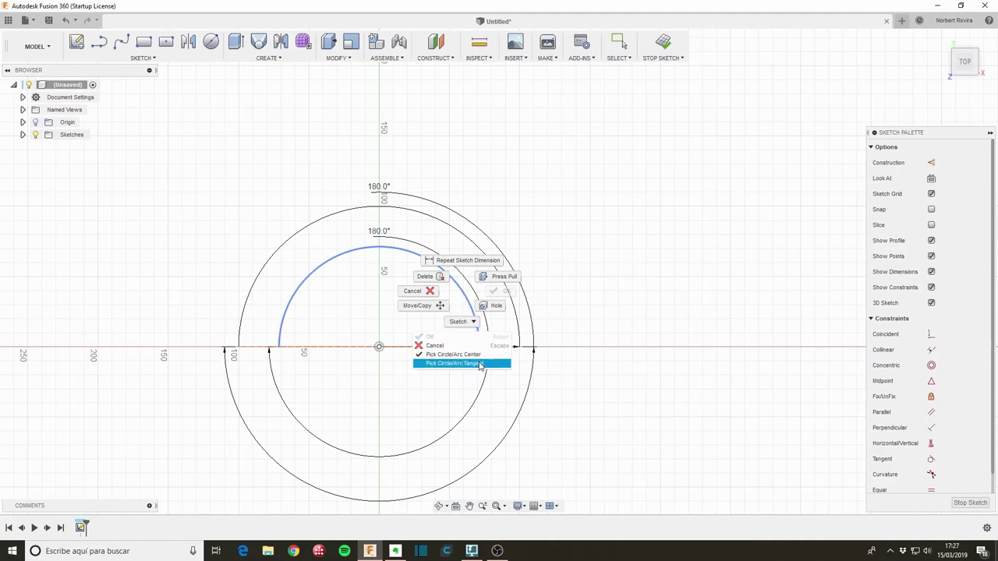
left_click(479, 364)
left_click(477, 318)
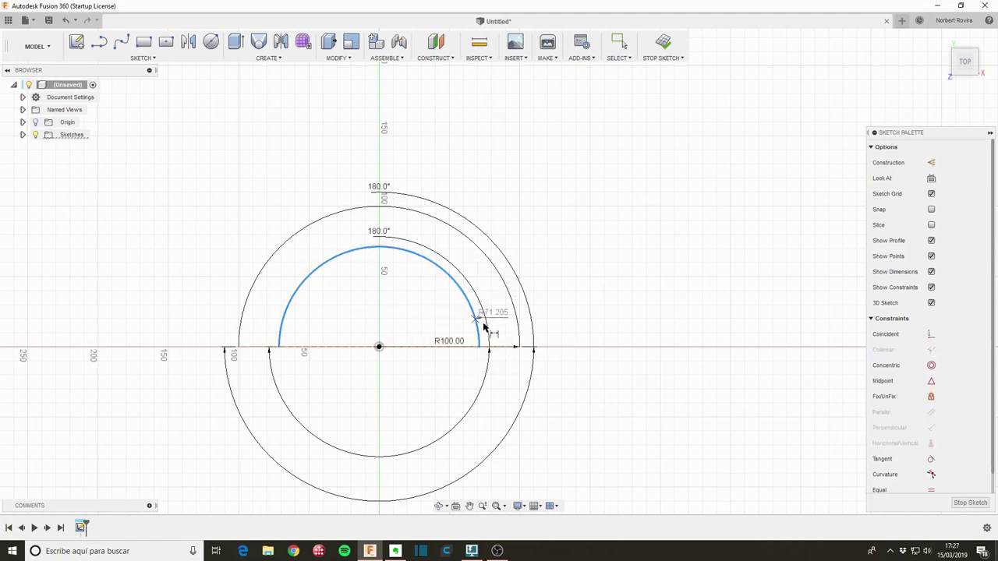
left_click(535, 340)
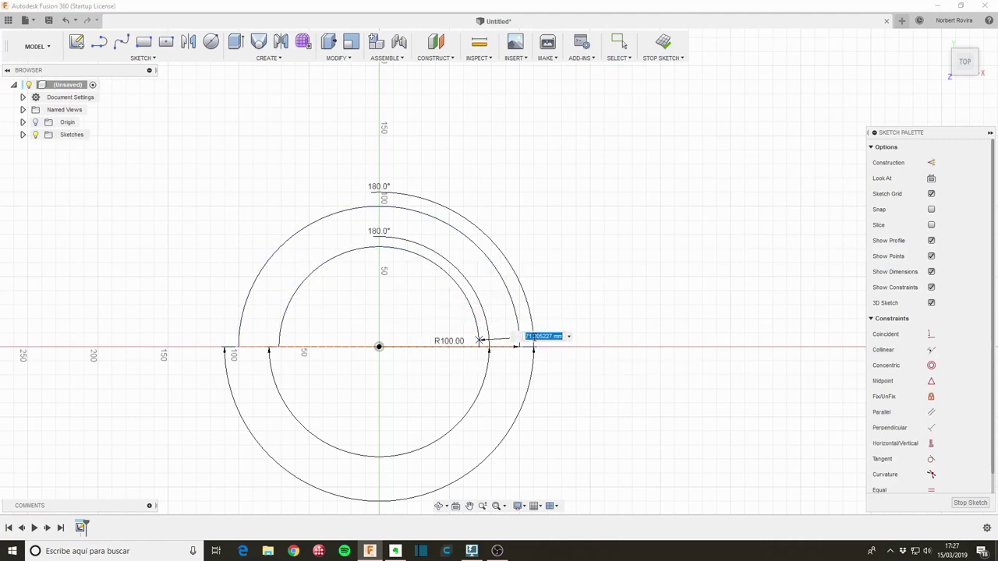
type("47")
key("Return")
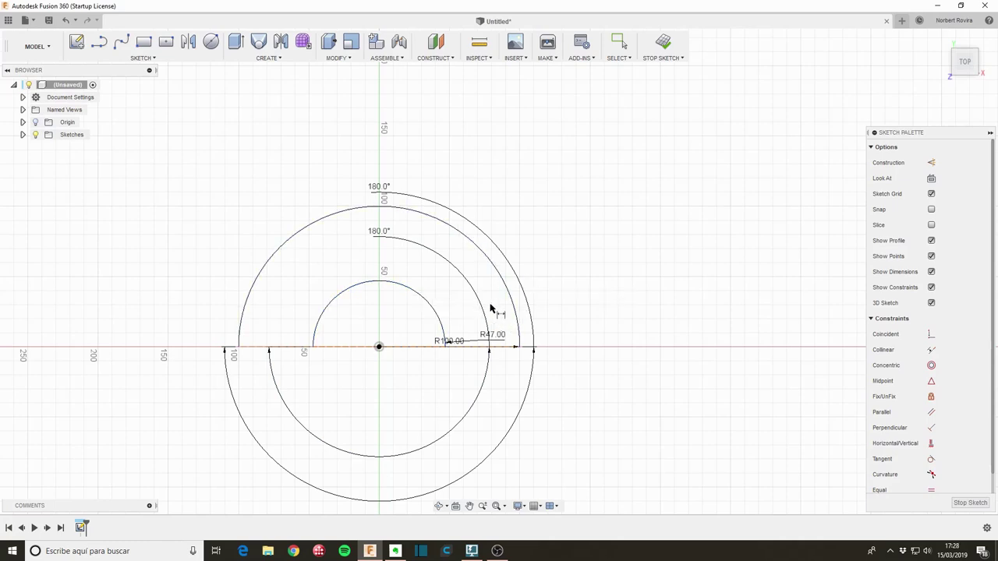
key("Escape")
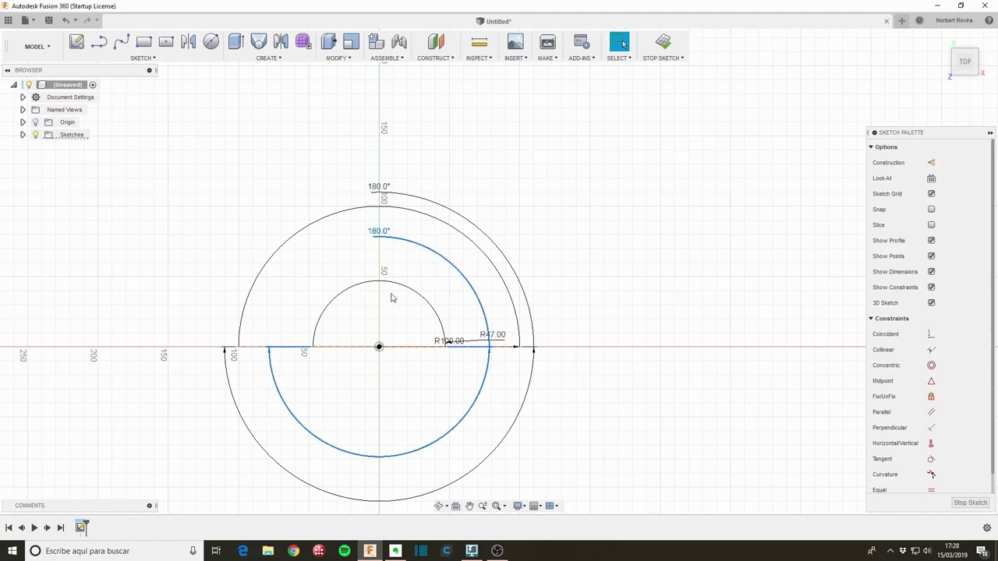
scroll(462, 346, "up", 3)
scroll(466, 345, "up", 2)
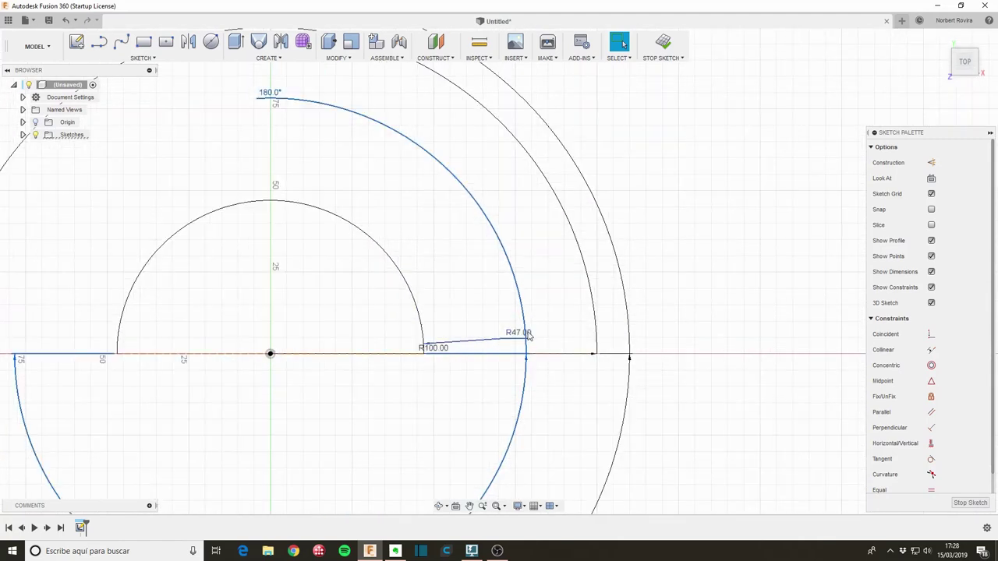
scroll(510, 343, "down", 2)
scroll(512, 332, "down", 2)
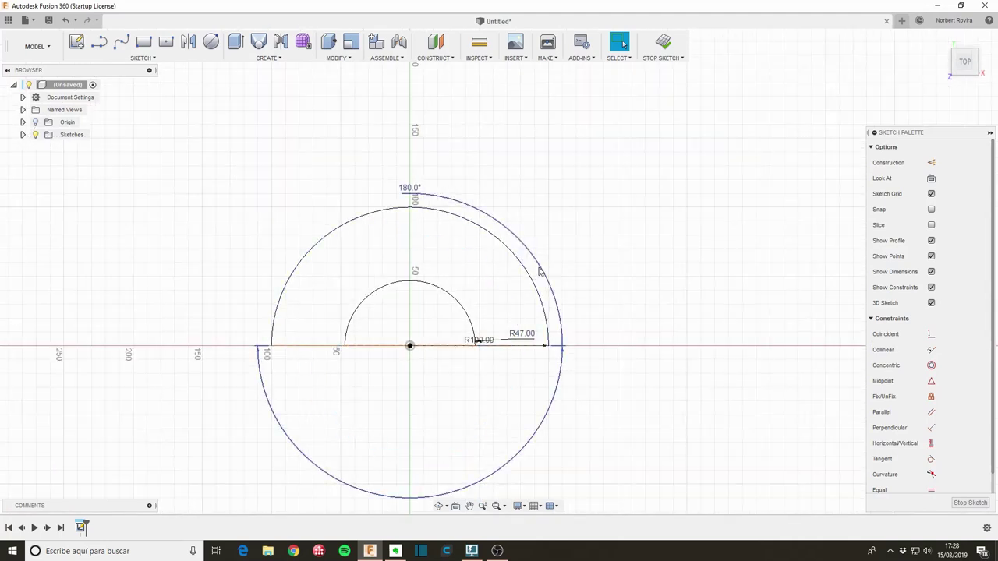
Remove the extra circle and delete the R47.00 radius dimension
key("Escape")
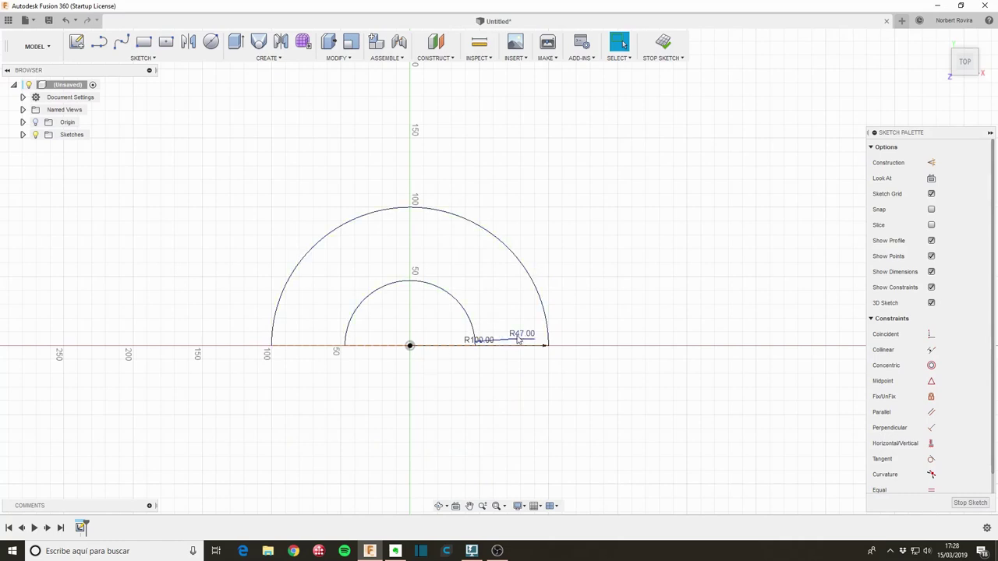
left_click_drag(521, 334, 608, 322)
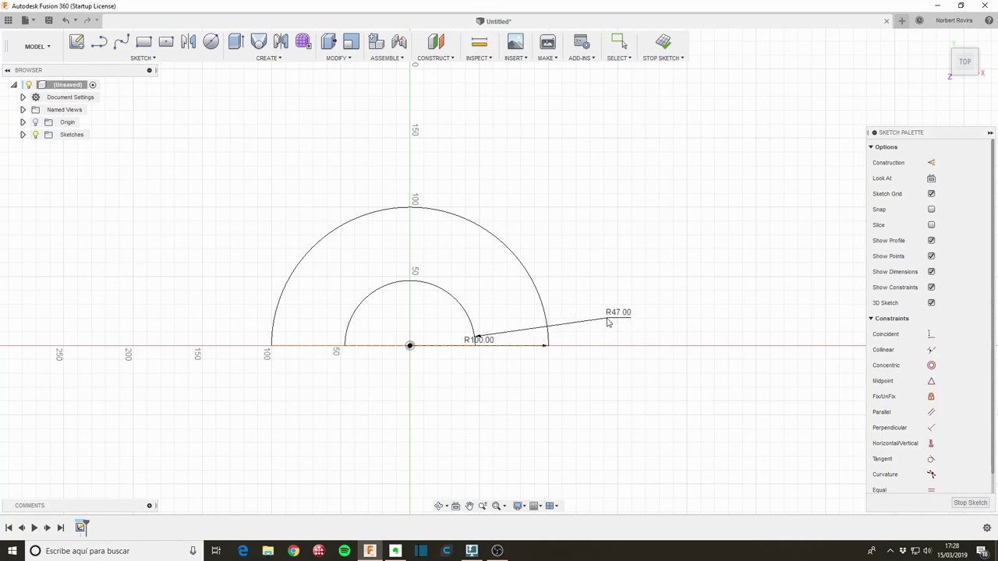
key("Escape")
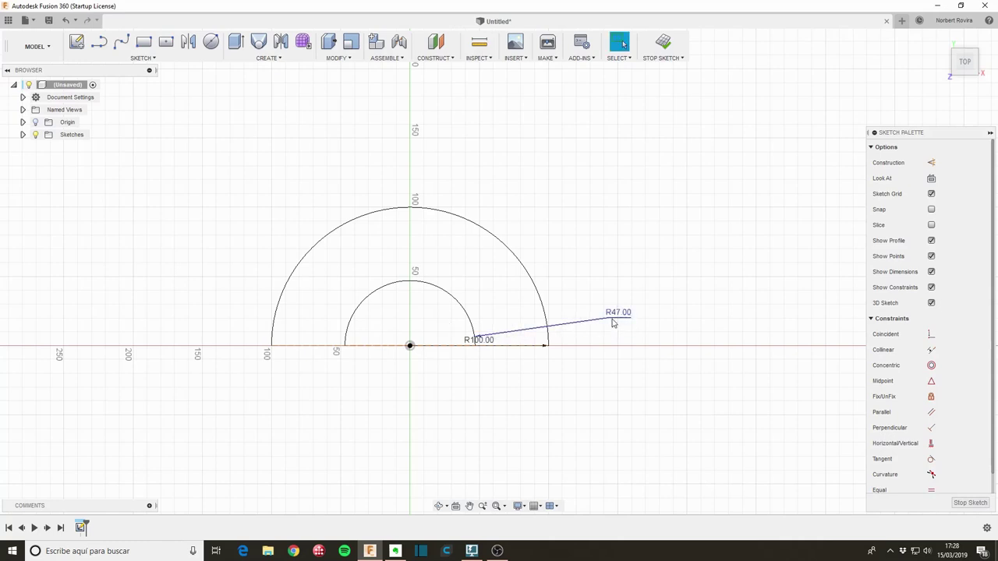
left_click(622, 313)
key("Delete")
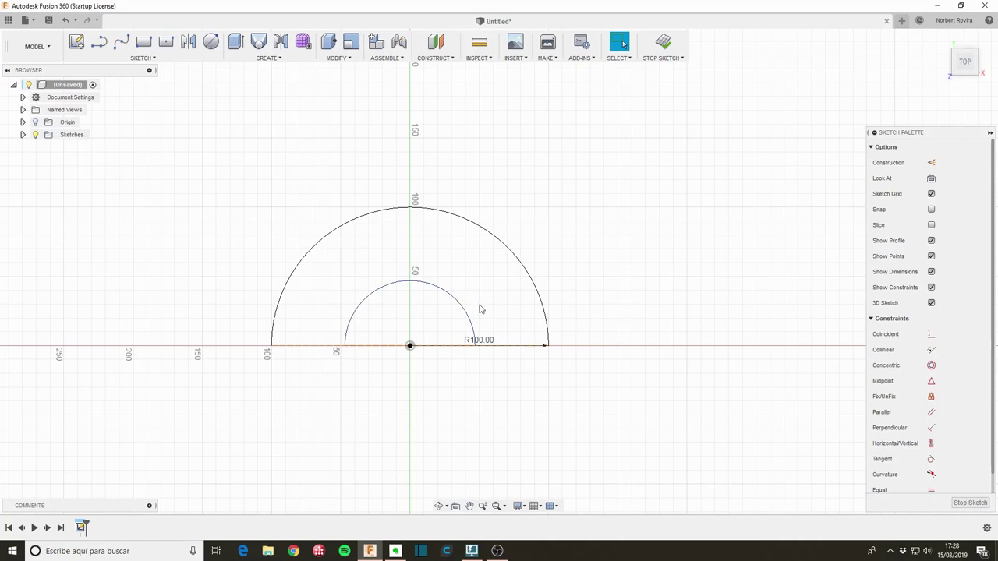
Dimension the spacing between the arcs as 47 and place the R100.00 label above it
left_click(469, 317)
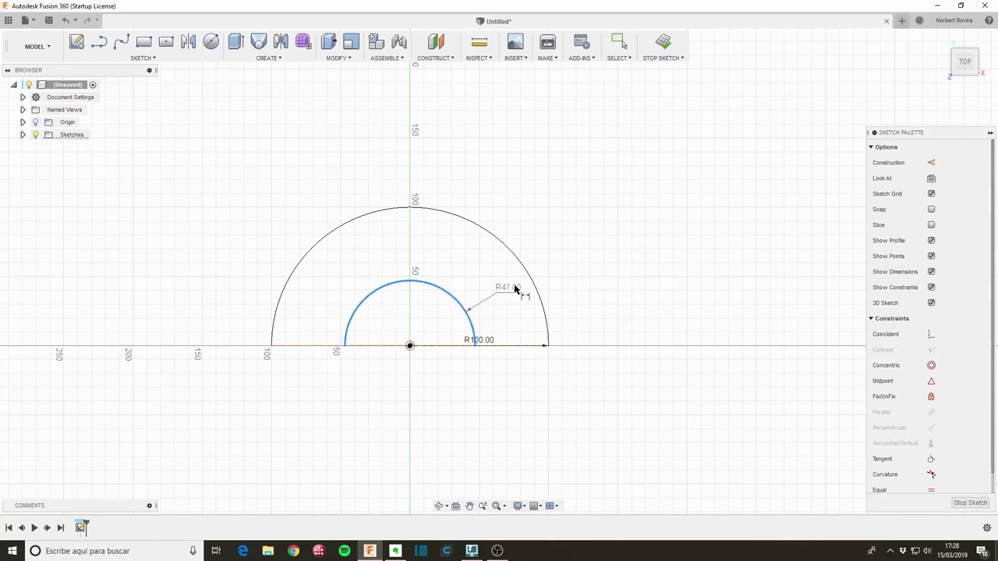
left_click(529, 282)
left_click(587, 267)
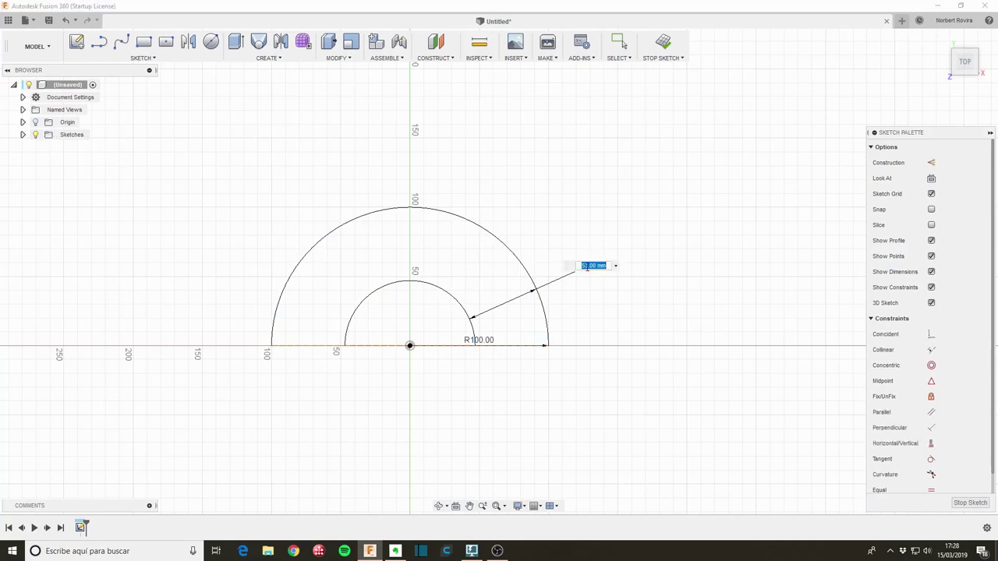
type("47")
key("Return")
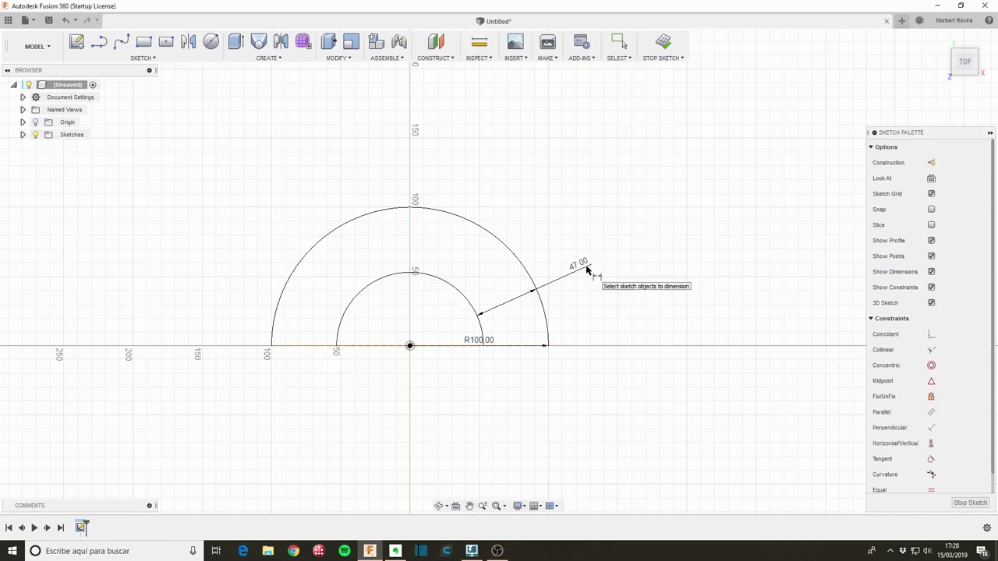
key("Escape")
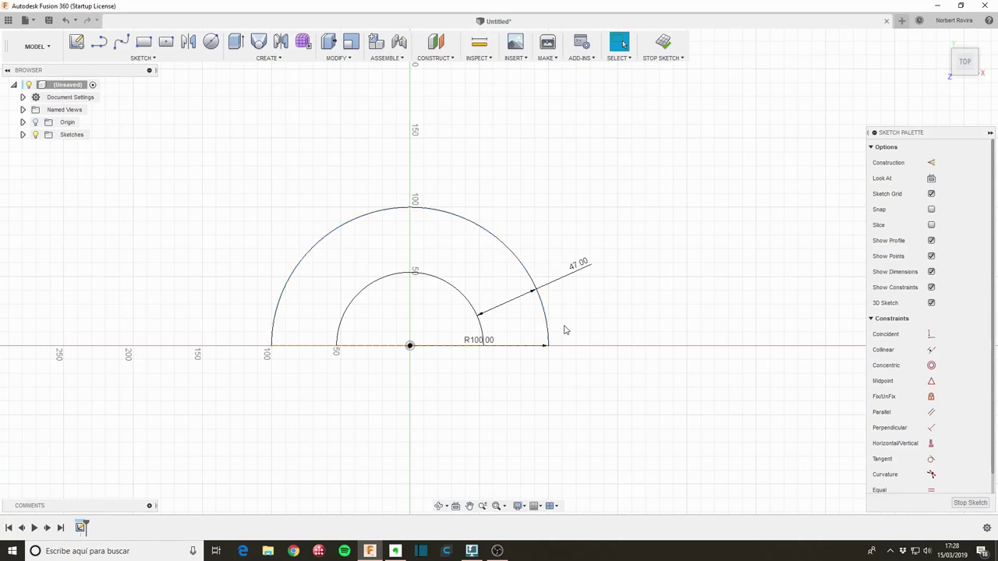
mouse_move(477, 343)
left_mouse_down()
mouse_move(538, 360)
mouse_move(585, 355)
mouse_move(589, 368)
left_mouse_up()
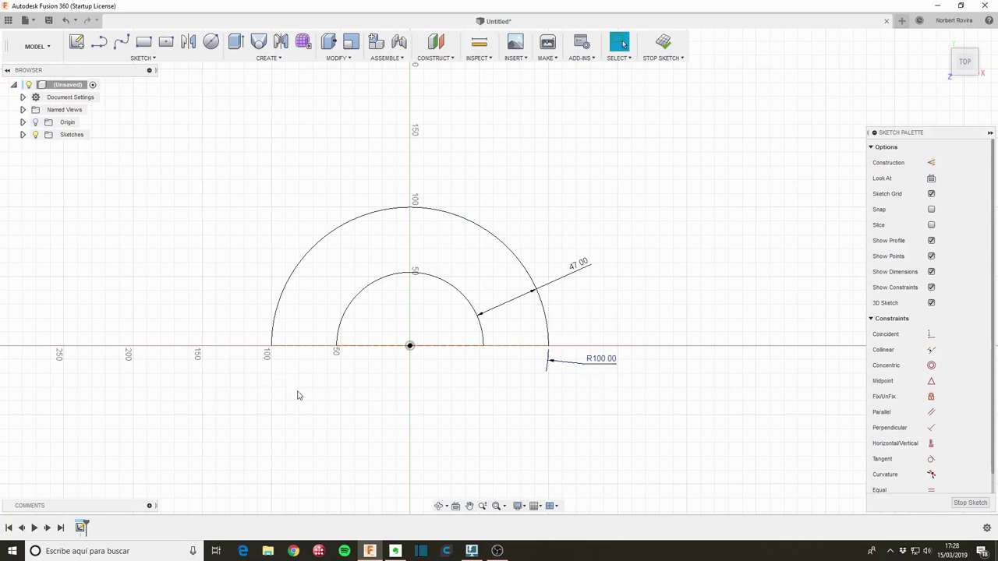
mouse_move(599, 359)
left_mouse_down()
mouse_move(572, 221)
mouse_move(555, 195)
left_mouse_up()
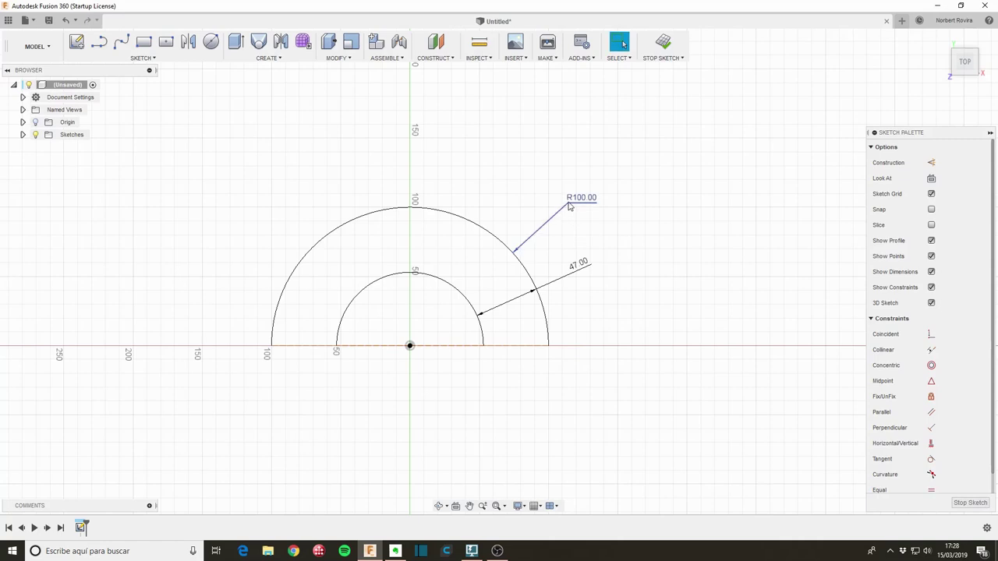
Close both ends of the half-ring with lines joining the outer and inner arcs
key("s")
left_click(309, 417)
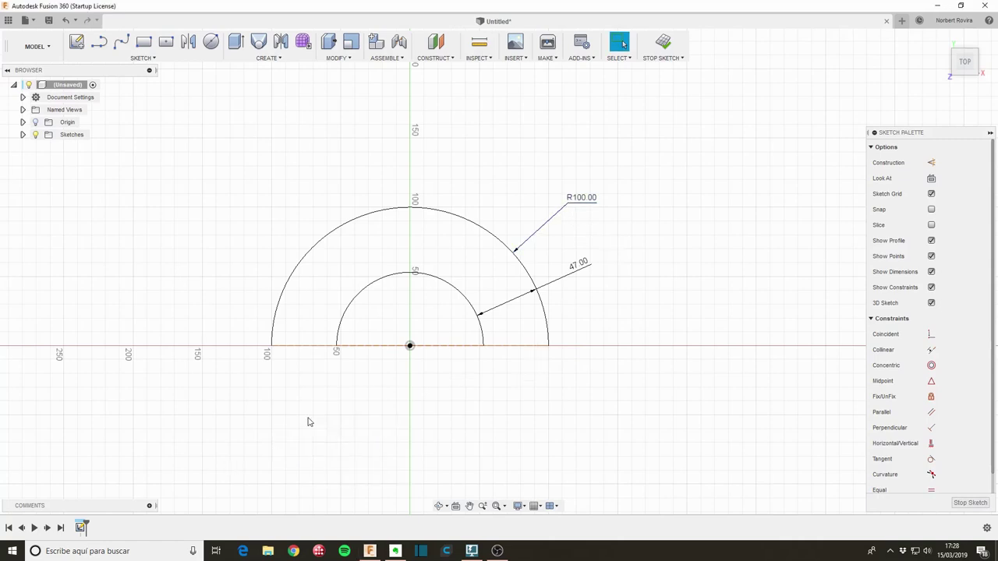
left_click(273, 345)
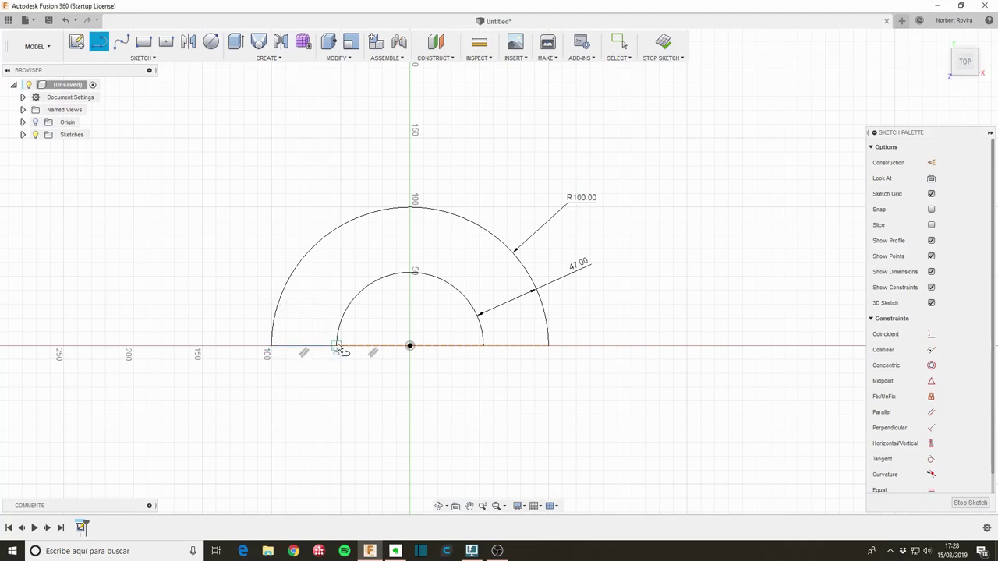
left_click(337, 345)
left_click(483, 346)
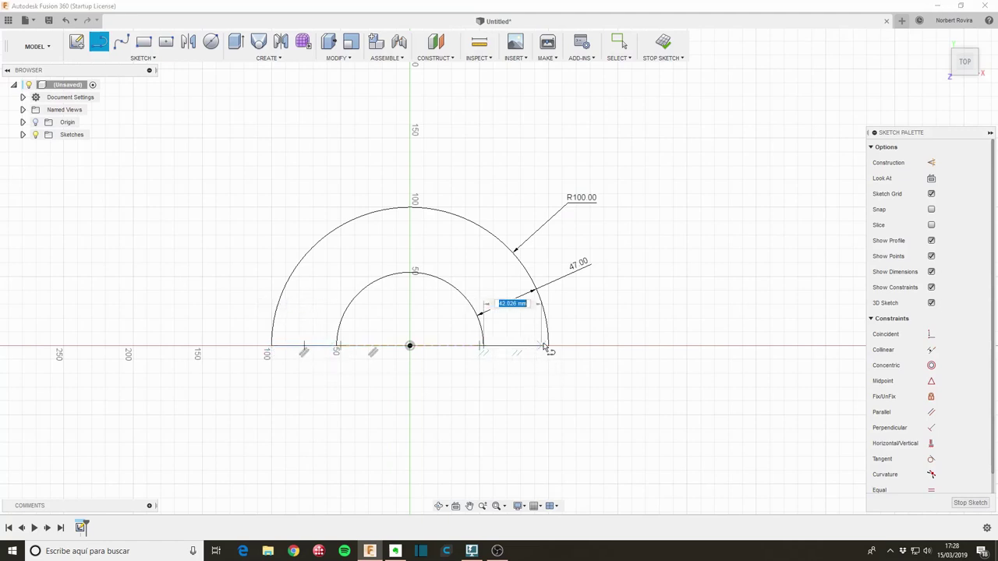
double_click(549, 346)
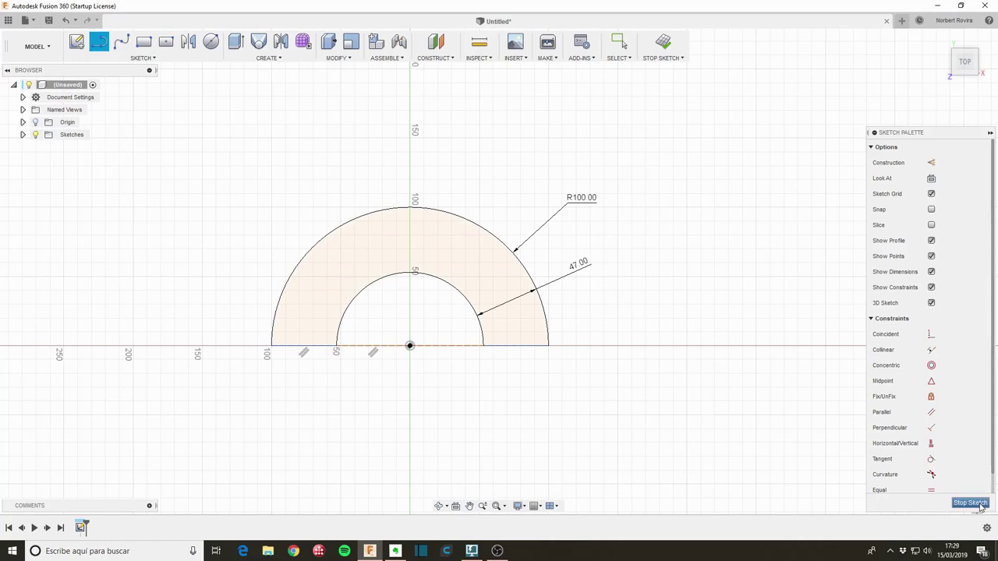
scroll(491, 357, "up", 2)
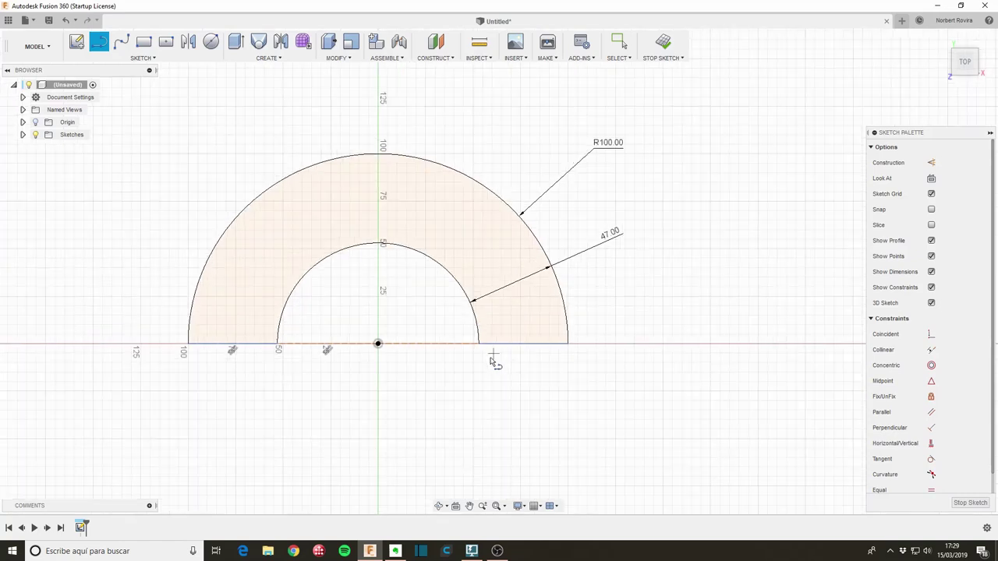
scroll(491, 360, "down", 1)
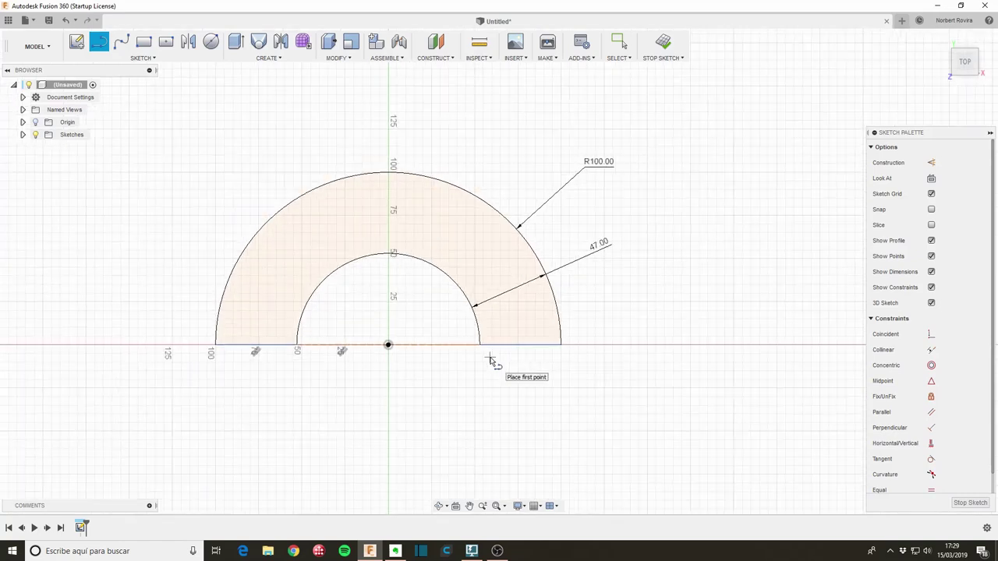
scroll(491, 360, "down", 1)
scroll(505, 357, "up", 2)
scroll(505, 357, "up", 2)
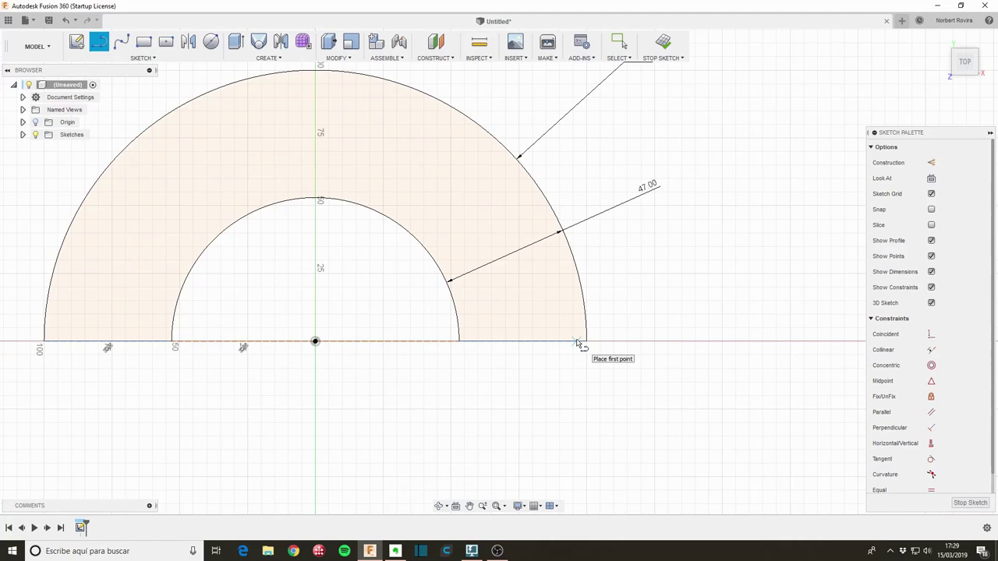
scroll(578, 344, "up", 2)
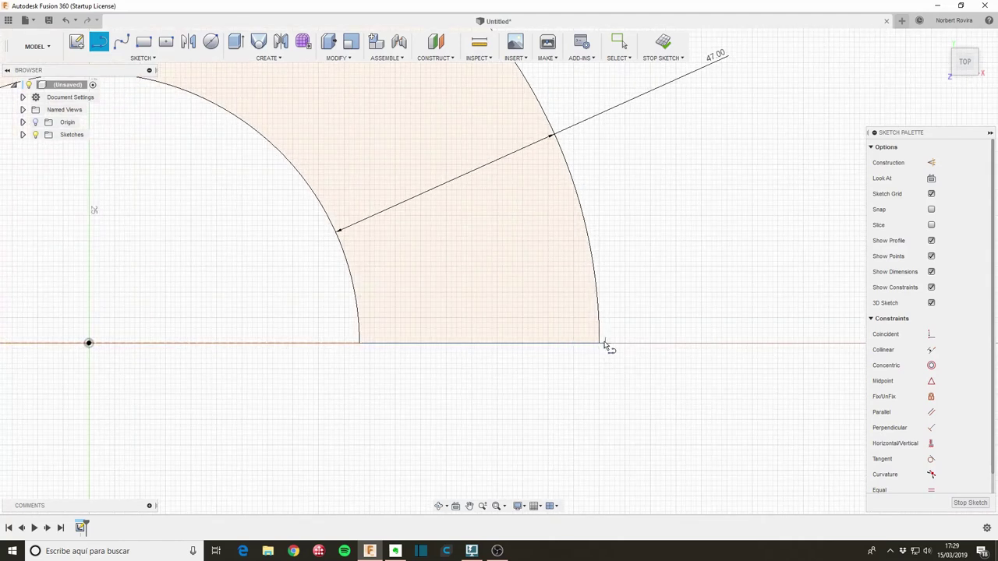
Draw a 45° line from the baseline at the outer right corner, then re-centre the view
left_click(570, 343)
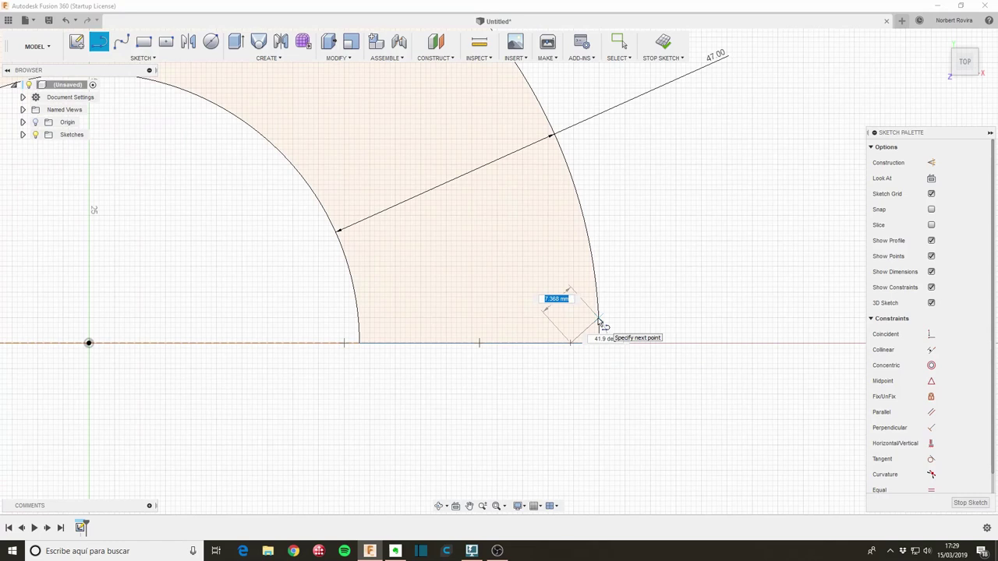
key("Tab")
type("45")
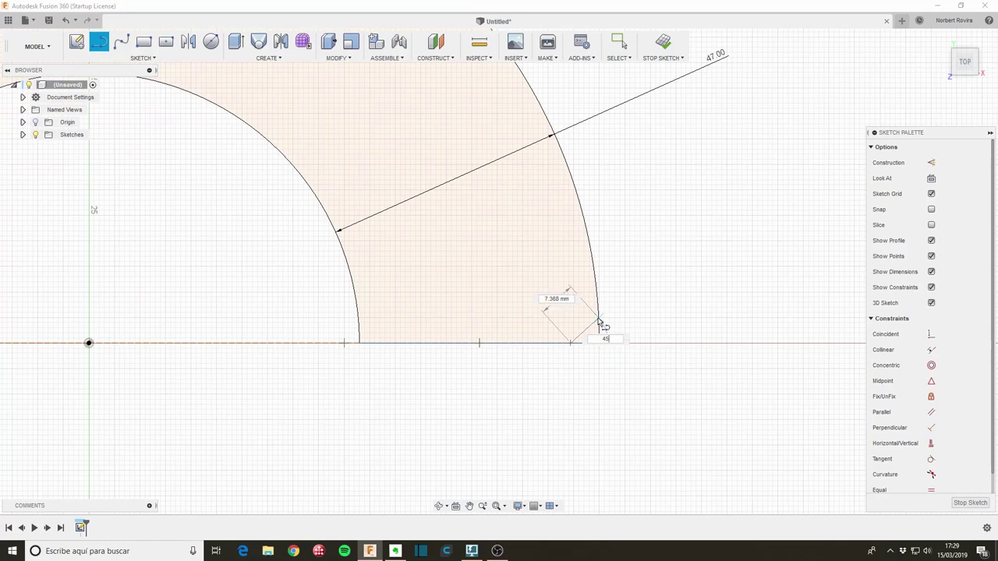
key("Tab")
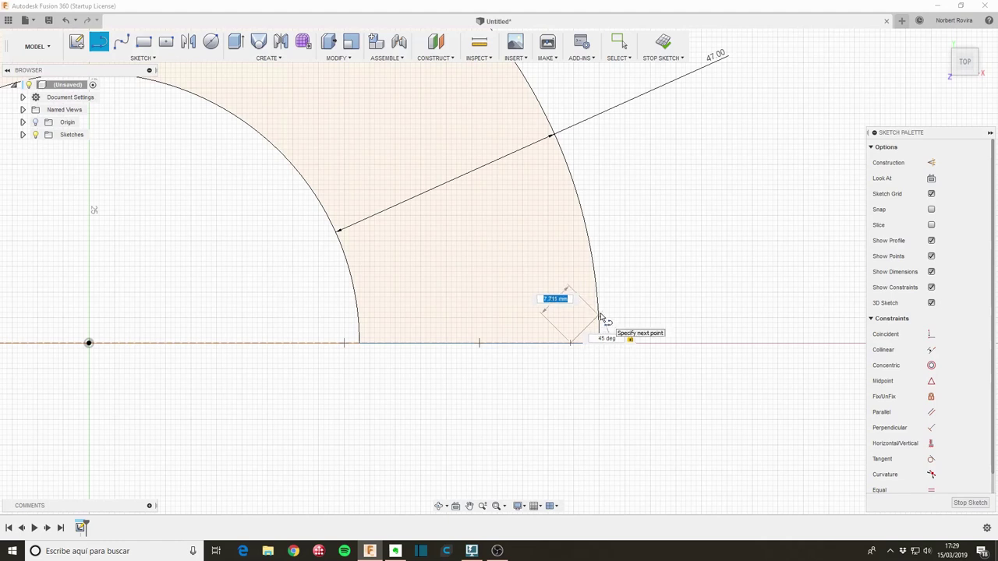
key("Return")
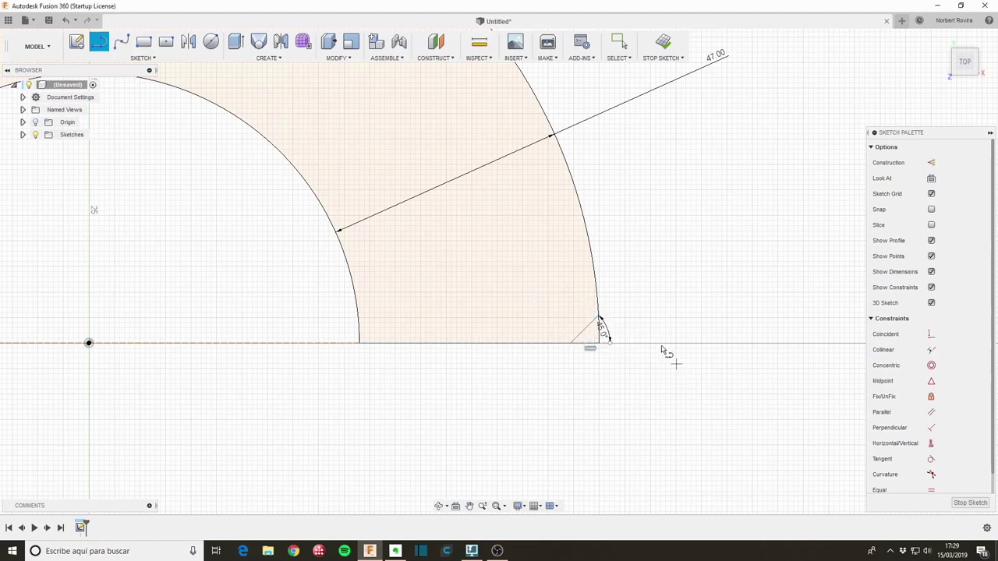
scroll(632, 318, "up", 3)
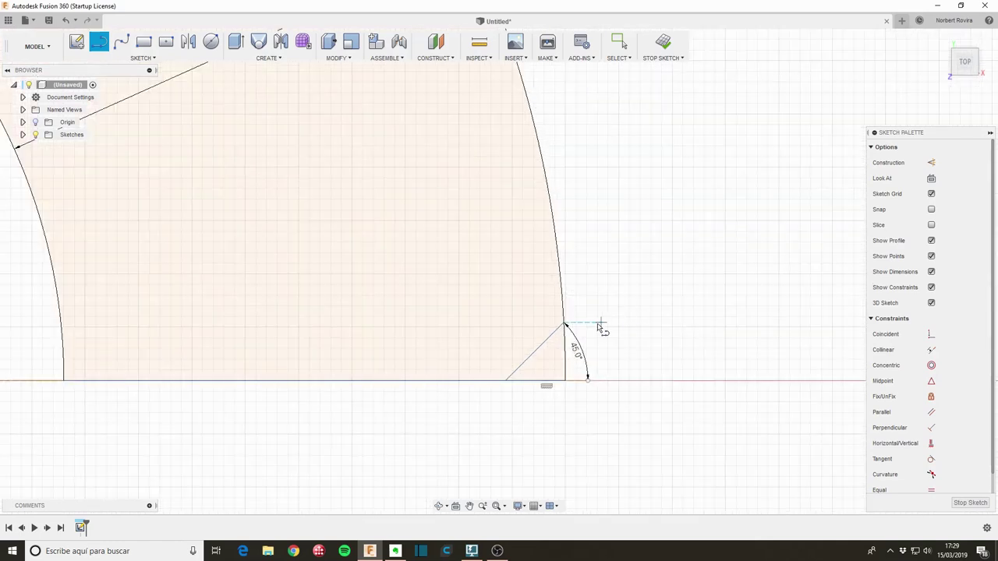
key("Escape")
scroll(468, 339, "down", 2)
scroll(406, 335, "down", 3)
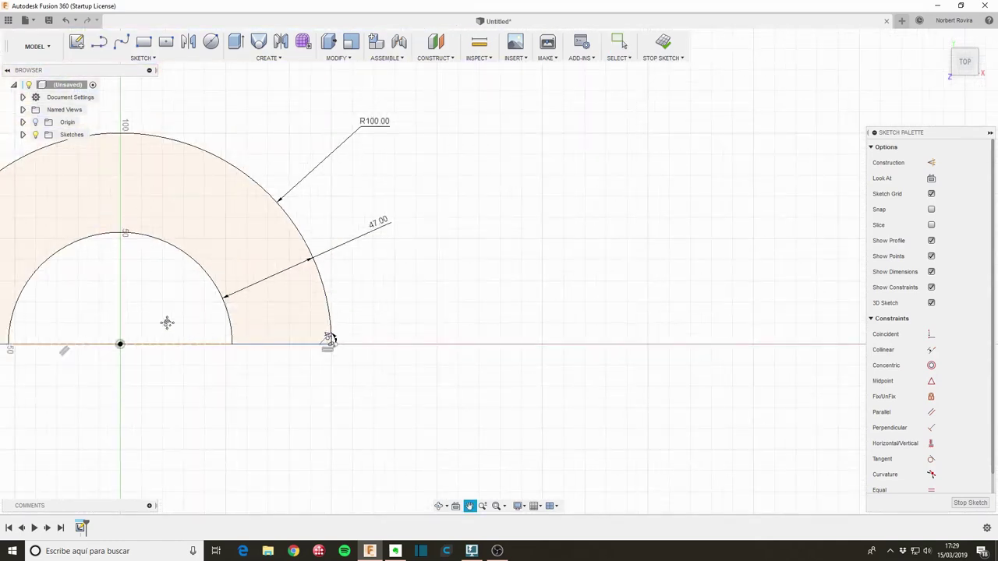
middle_click_drag(167, 323, 412, 318)
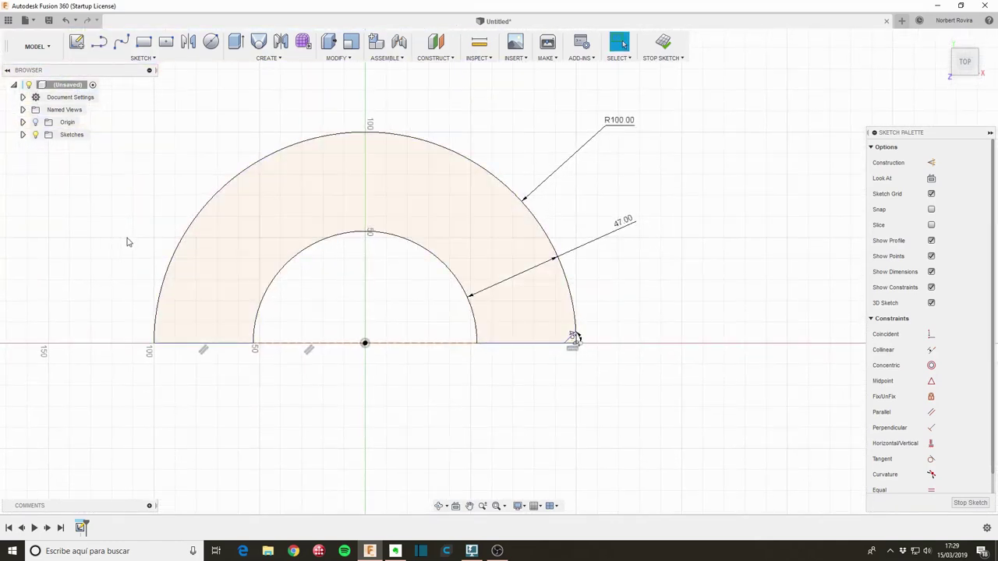
middle_click_drag(127, 241, 159, 265)
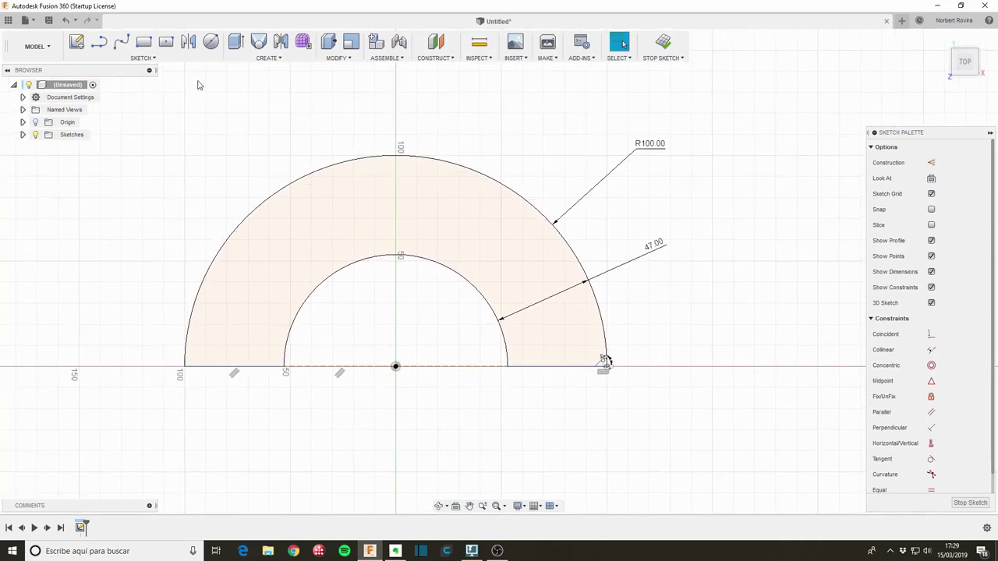
left_click(156, 58)
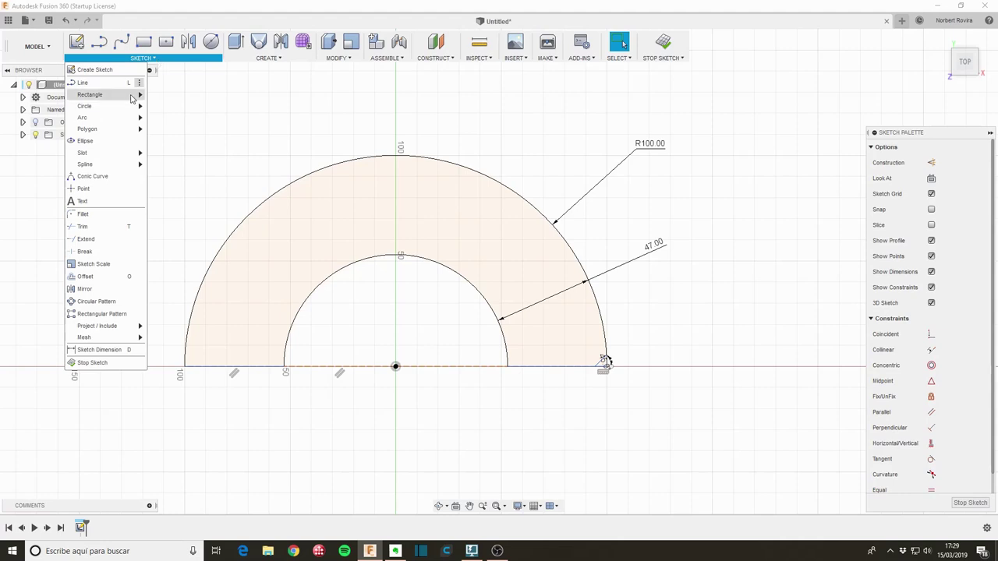
Draw a small tilted 3-point rectangle tab against the outer arc's left side
mouse_move(89, 94)
left_click(187, 108)
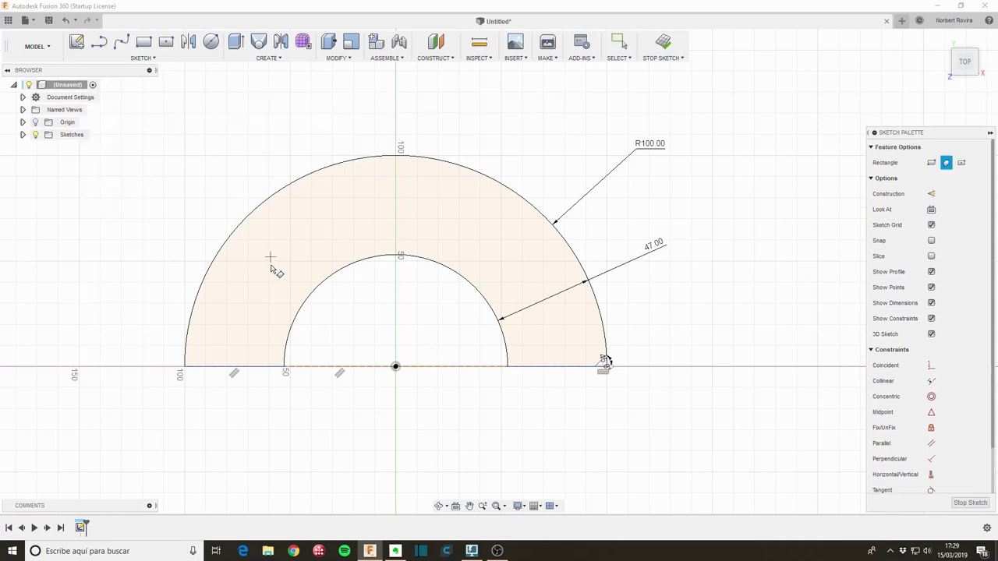
left_click(206, 268)
left_click(178, 257)
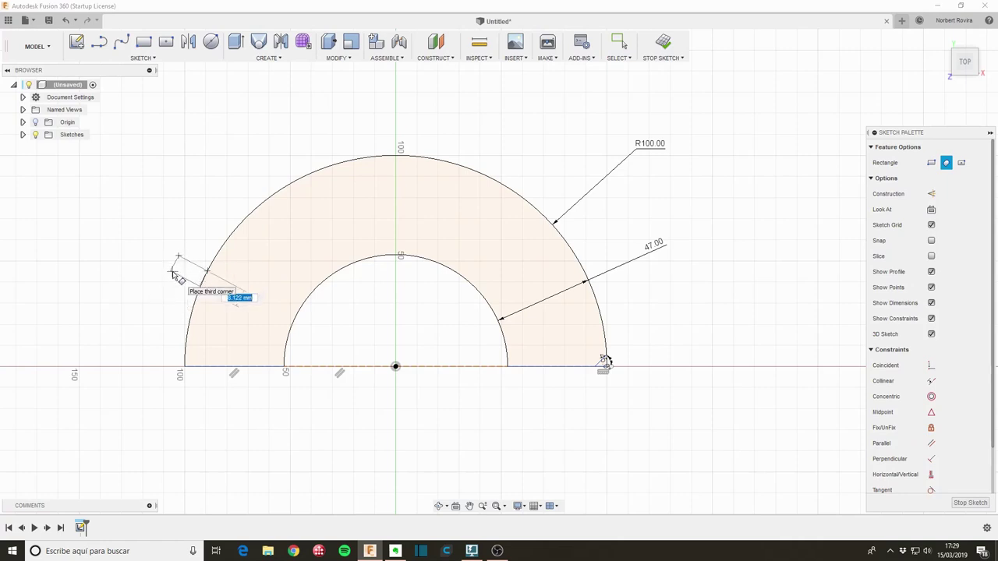
left_click(173, 273)
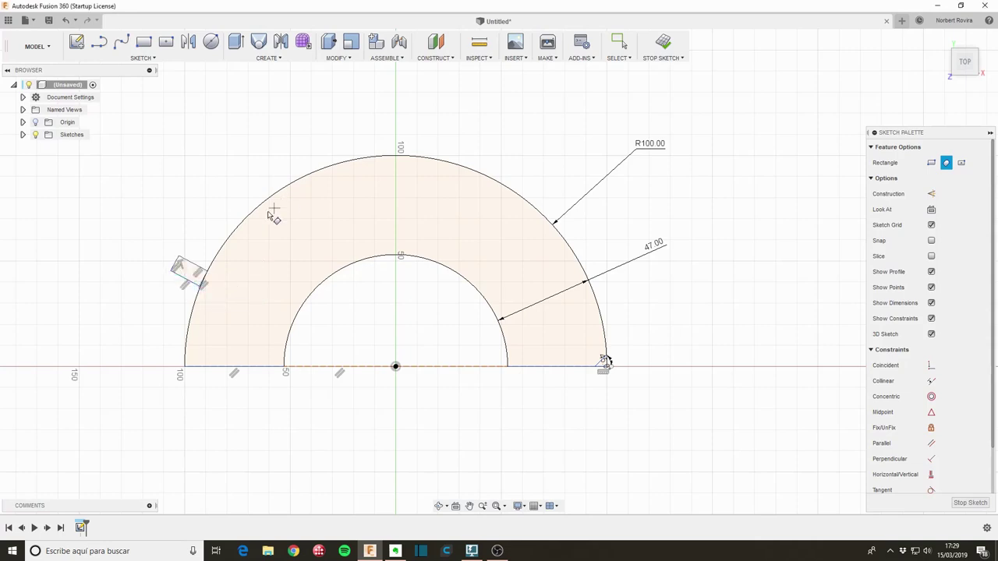
scroll(199, 220, "up", 2)
scroll(187, 273, "up", 3)
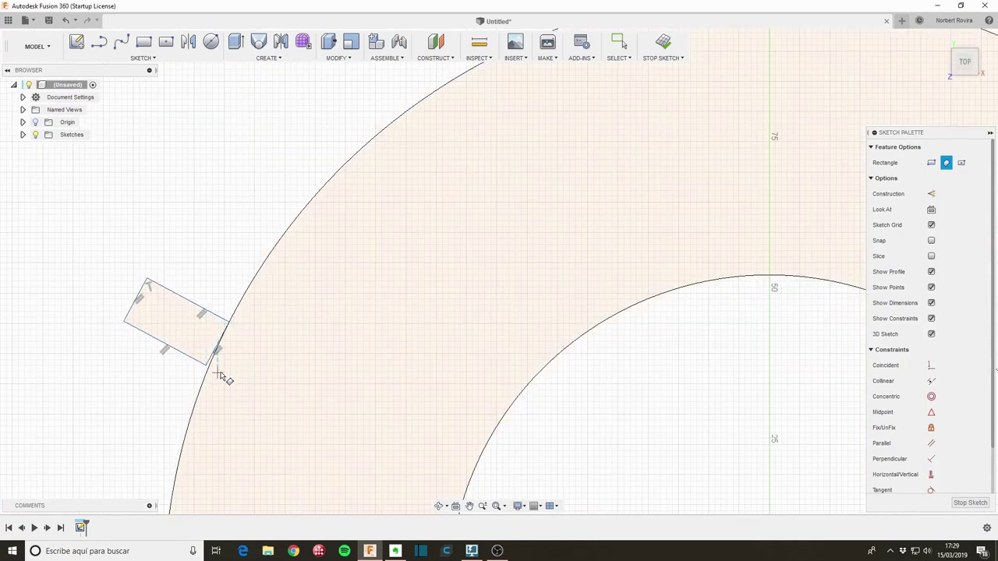
key("Escape")
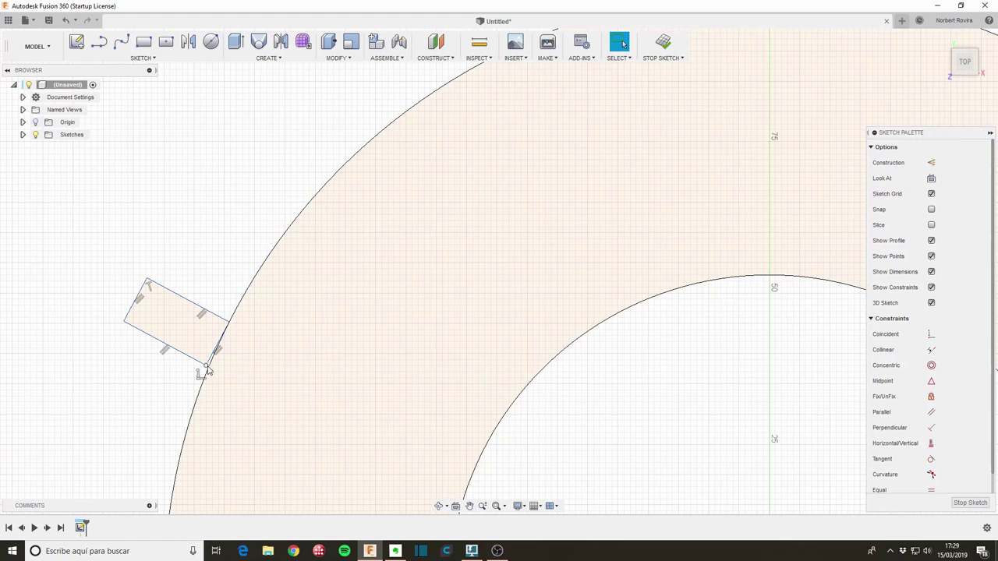
left_click(207, 371)
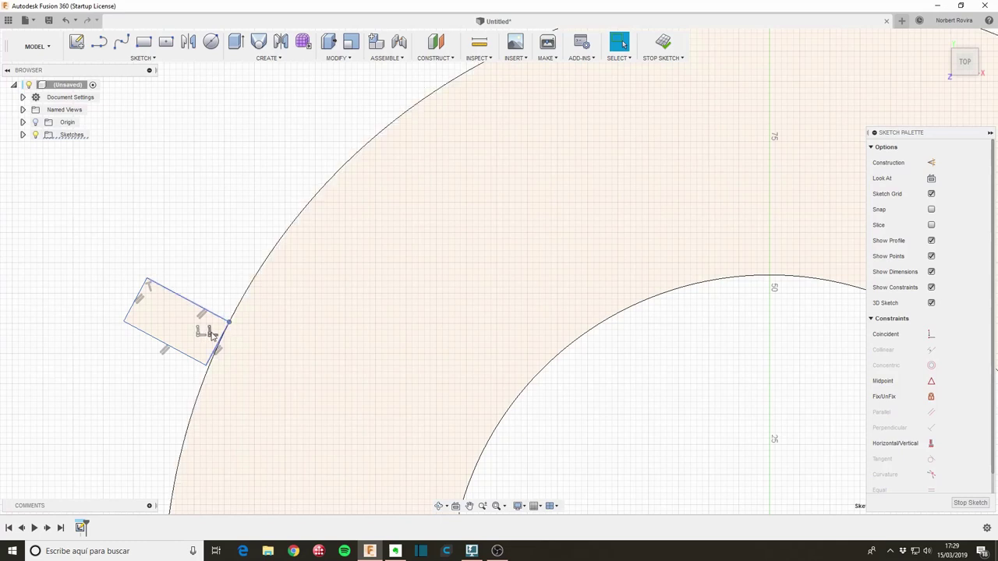
key("Escape")
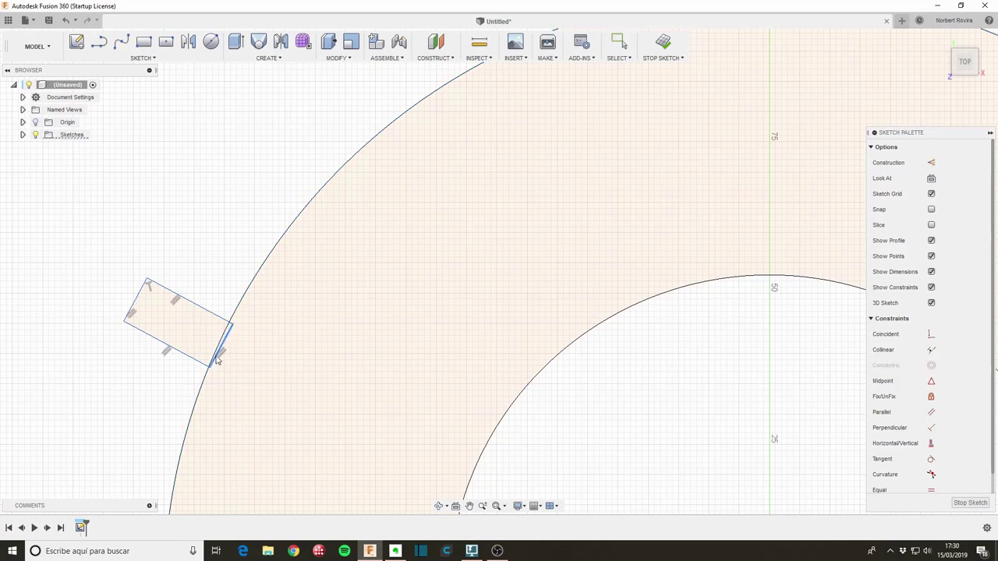
left_click(287, 322)
scroll(254, 334, "down", 5)
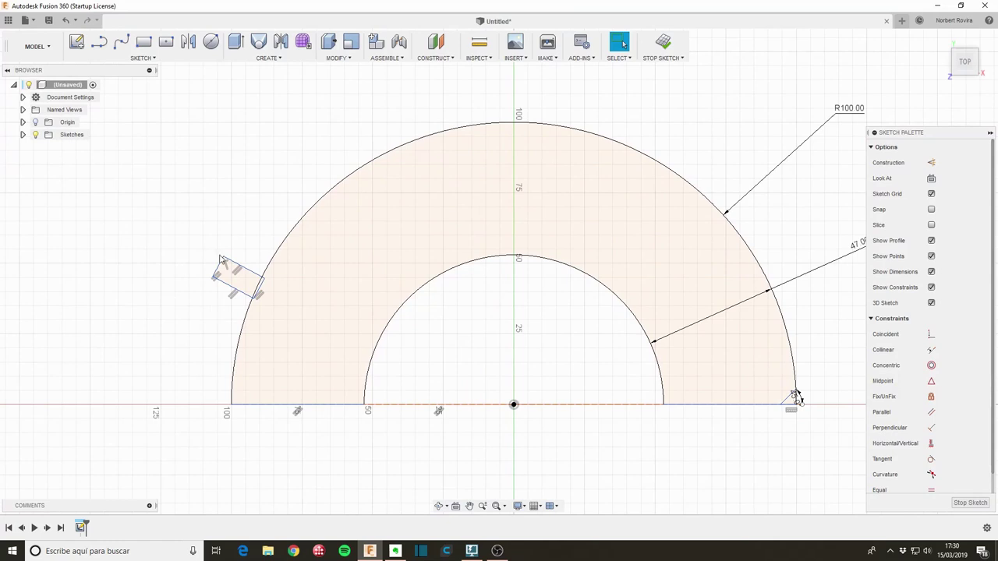
Dimension the tab rectangle's short edge to 8 mm wide
key("d")
left_click(218, 269)
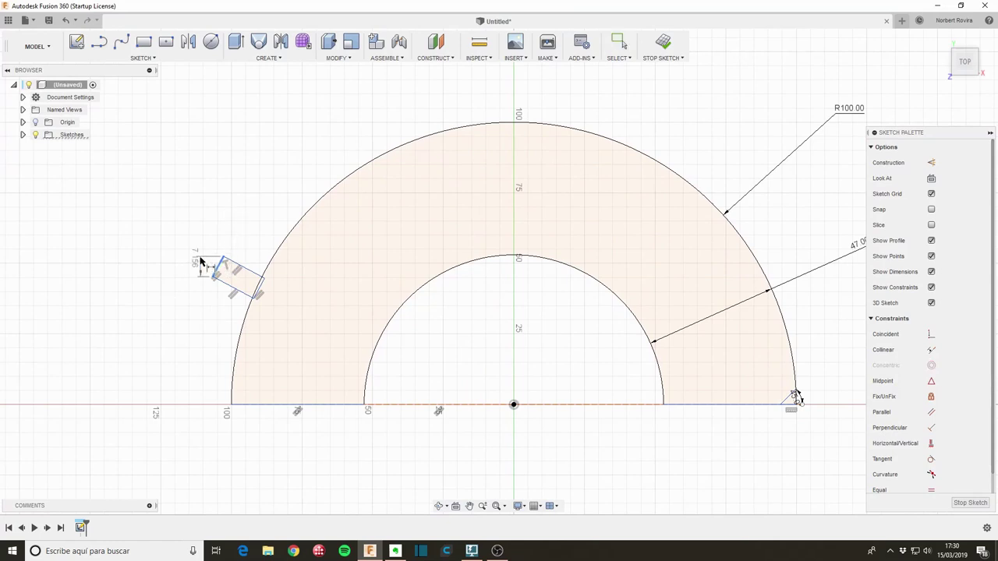
left_click(202, 254)
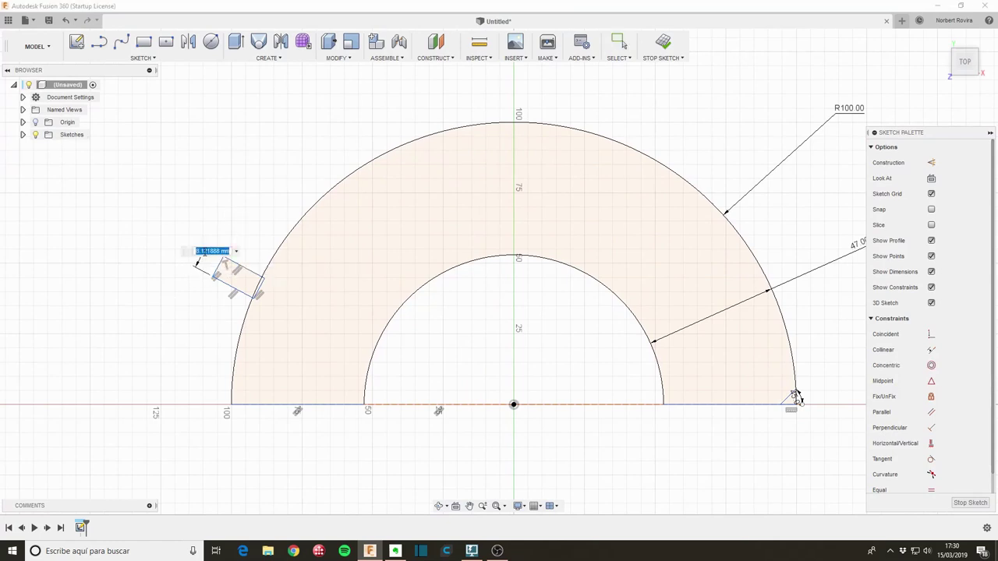
type("8")
key("Return")
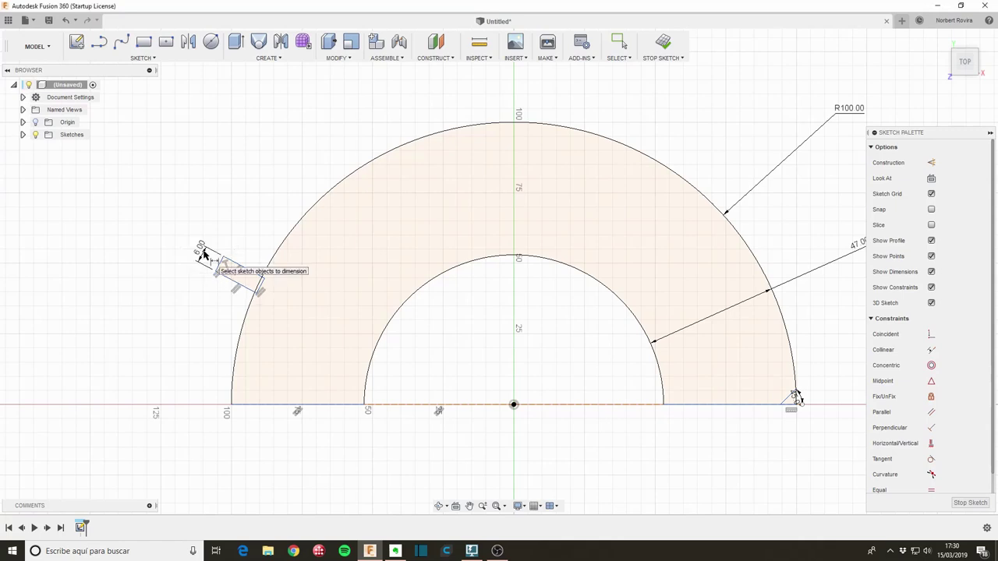
scroll(203, 255, "up", 3)
scroll(211, 260, "up", 2)
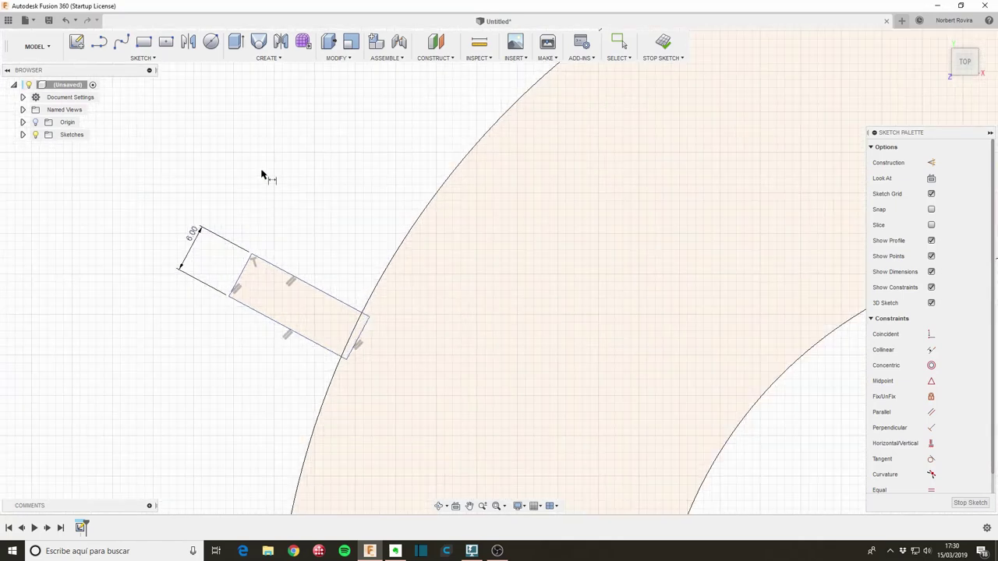
left_click(148, 56)
left_click(86, 335)
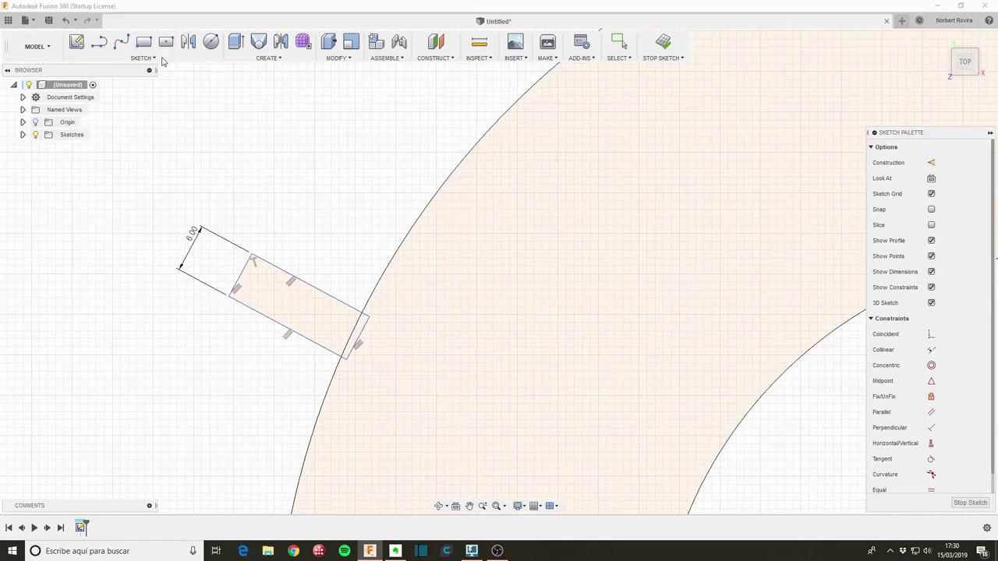
scroll(428, 421, "down", 2)
scroll(430, 417, "down", 2)
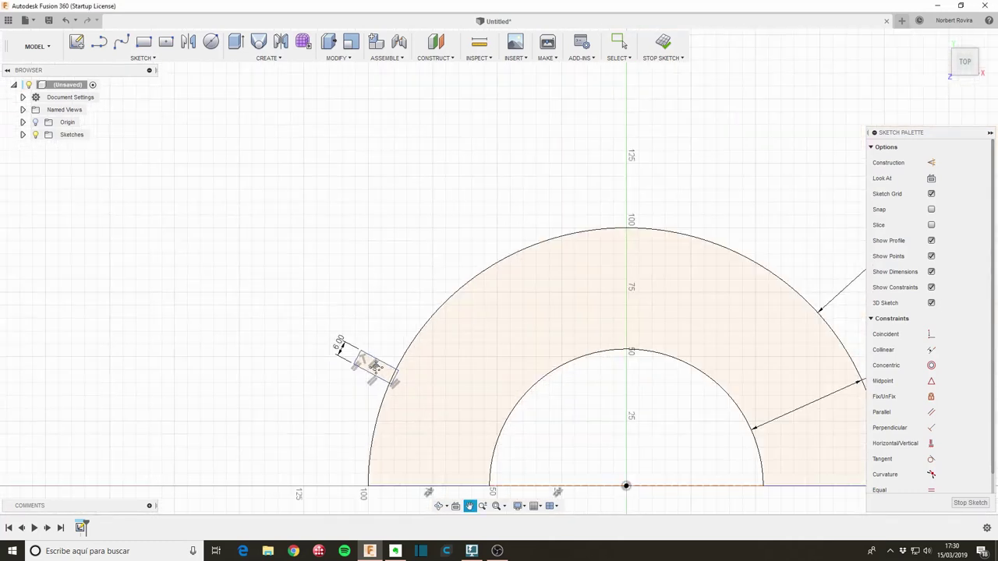
scroll(335, 378, "down", 2)
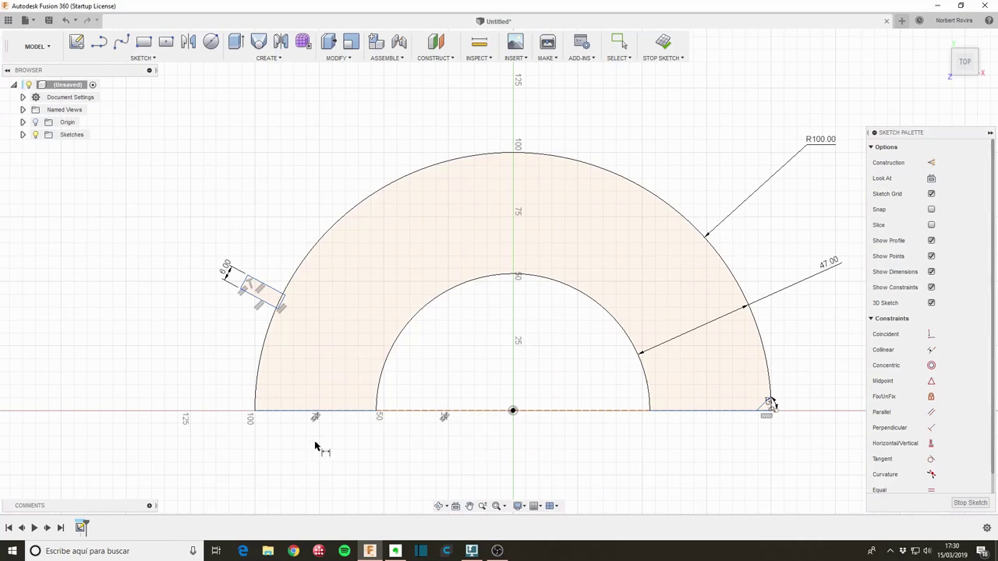
Finish the sketch and extrude the half-ring and tab profiles 47 mm as a new body
left_click(969, 503)
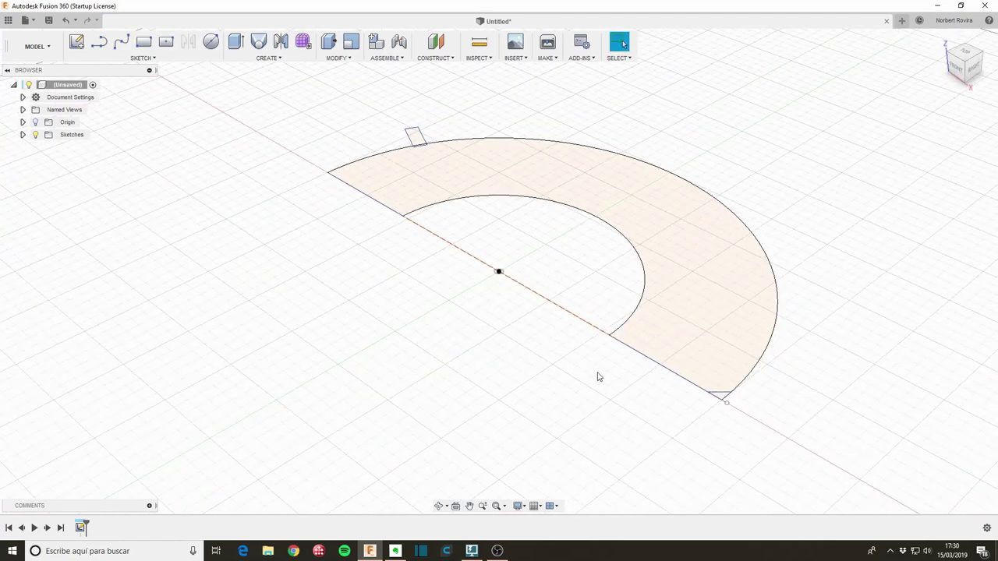
key("e")
left_click(690, 308)
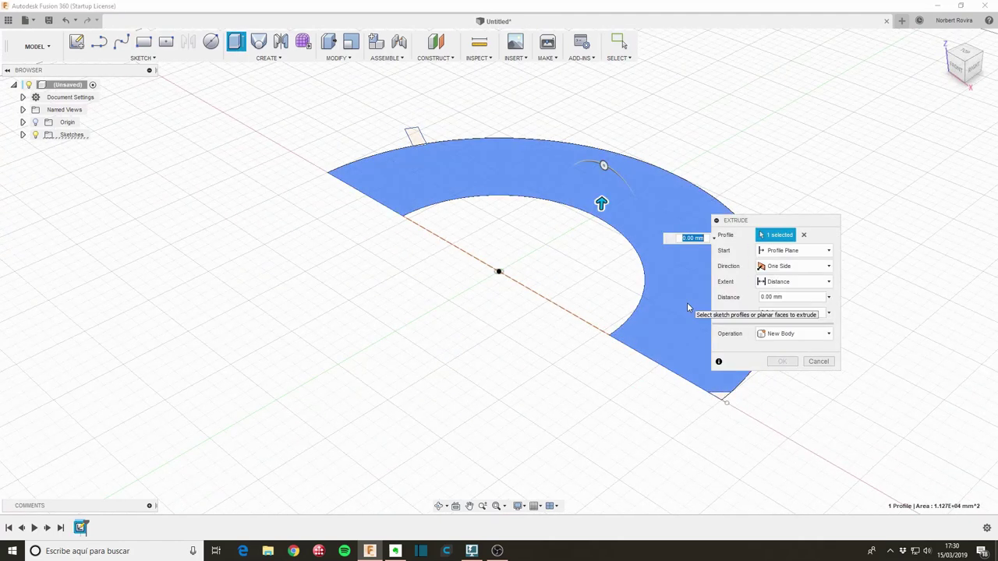
middle_click_drag(271, 206, 305, 257, "shift")
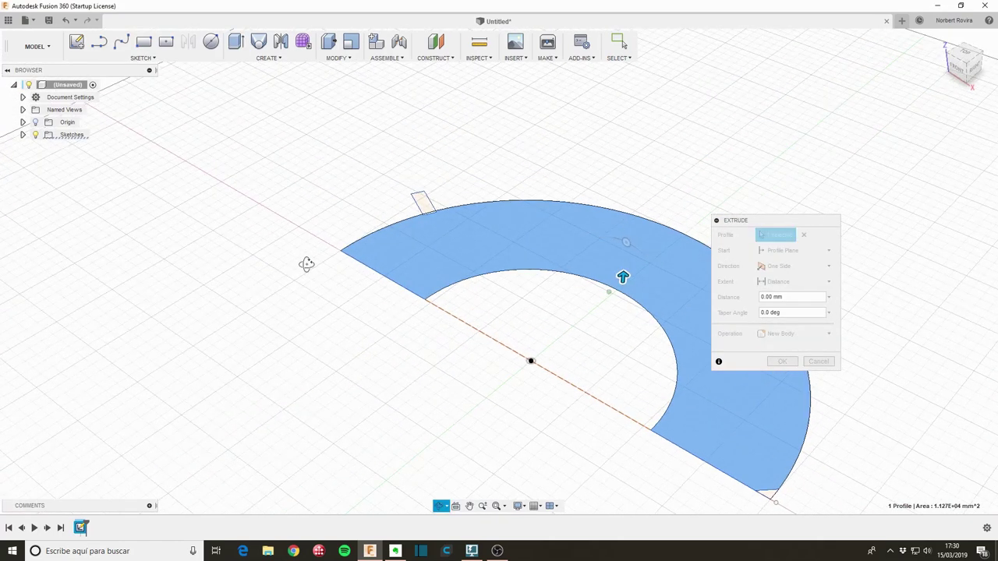
left_click(376, 234)
left_click(386, 247)
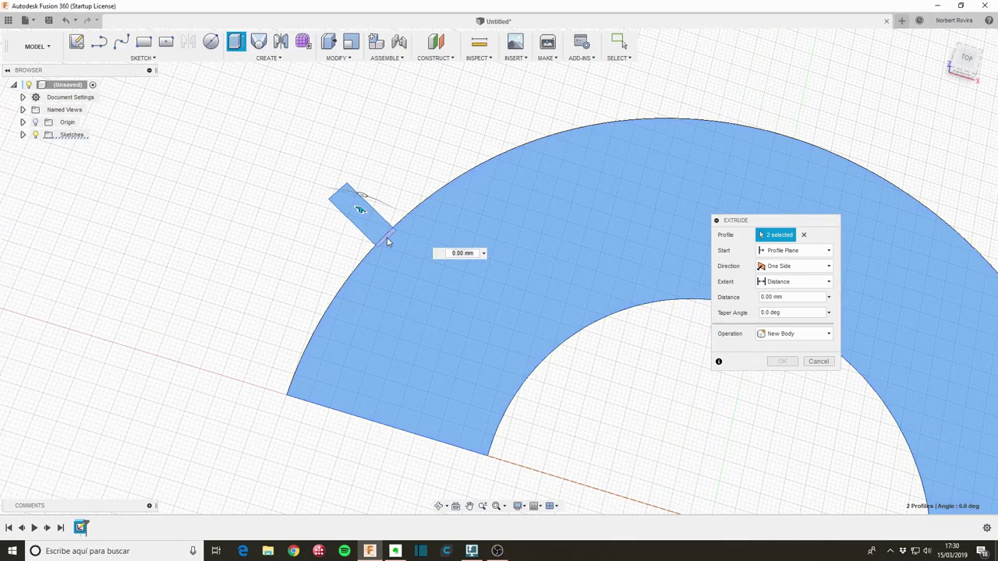
scroll(422, 295, "down", 2)
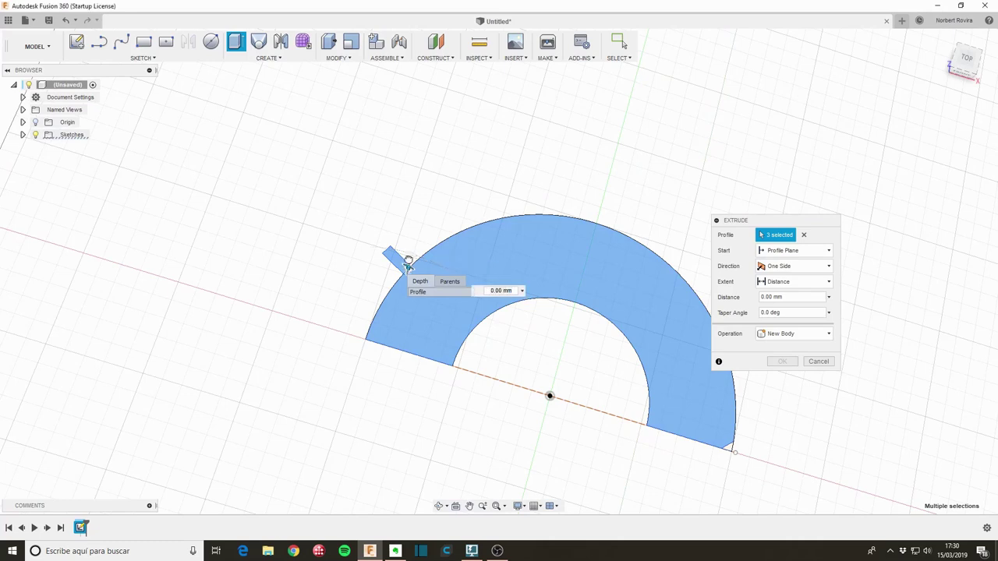
left_click_drag(407, 267, 408, 254)
type("1")
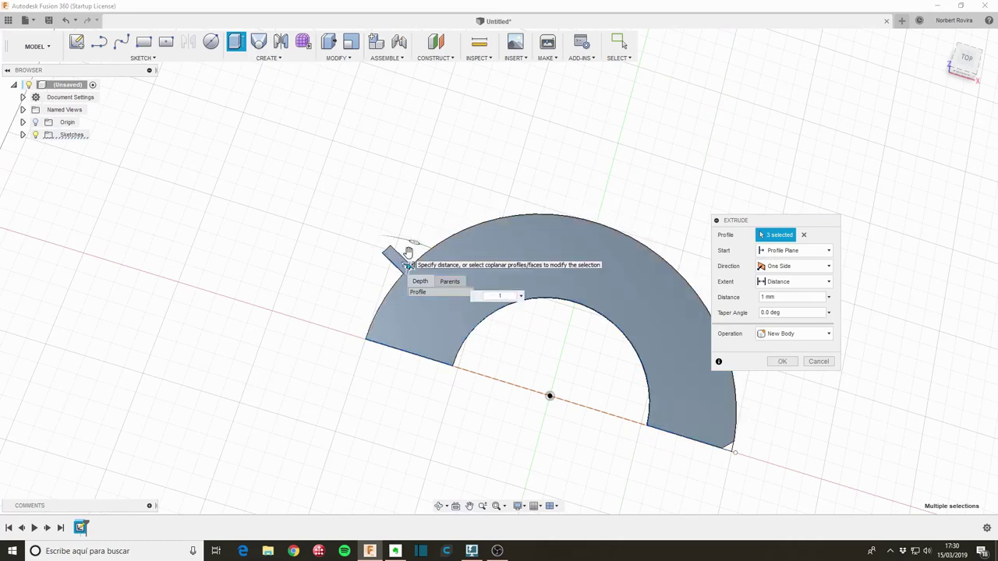
type("47")
key("Return")
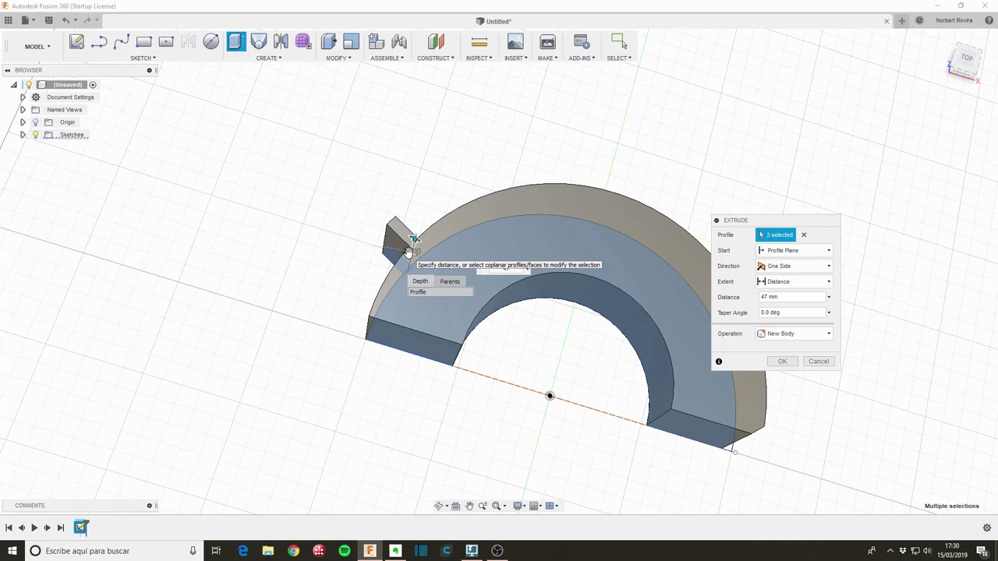
key("Return")
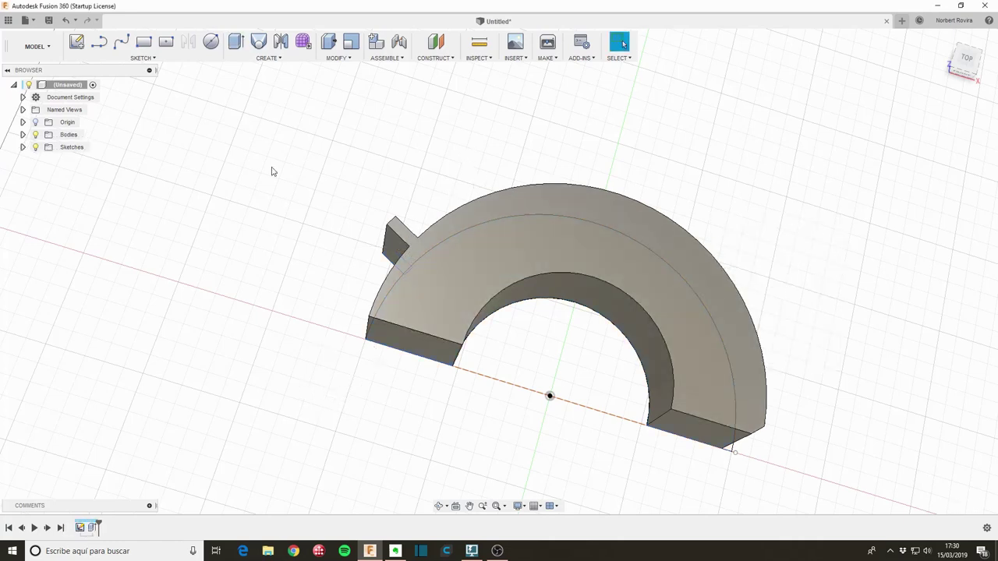
Shell the body with 2 mm walls, leaving the top face open
key("s")
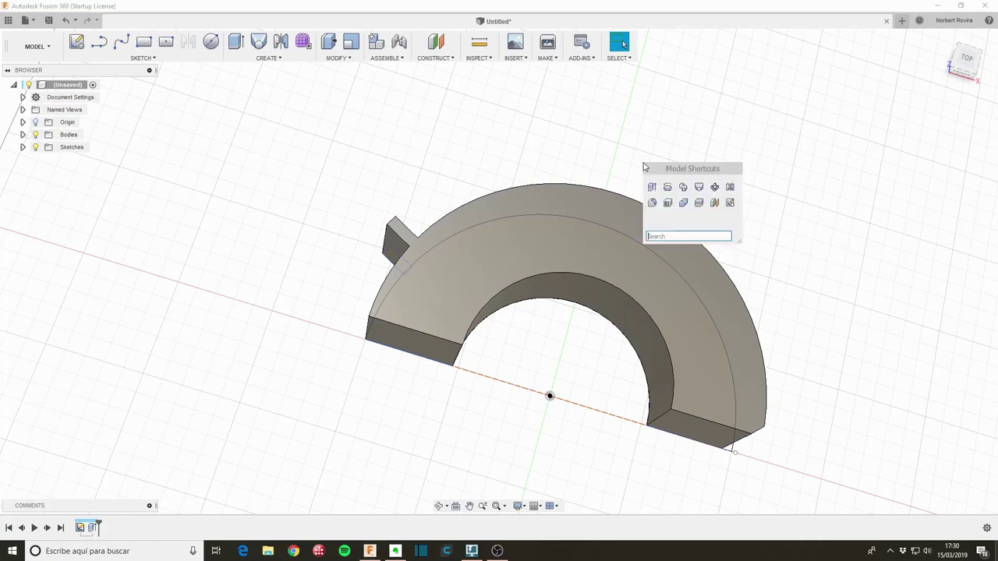
left_click(659, 204)
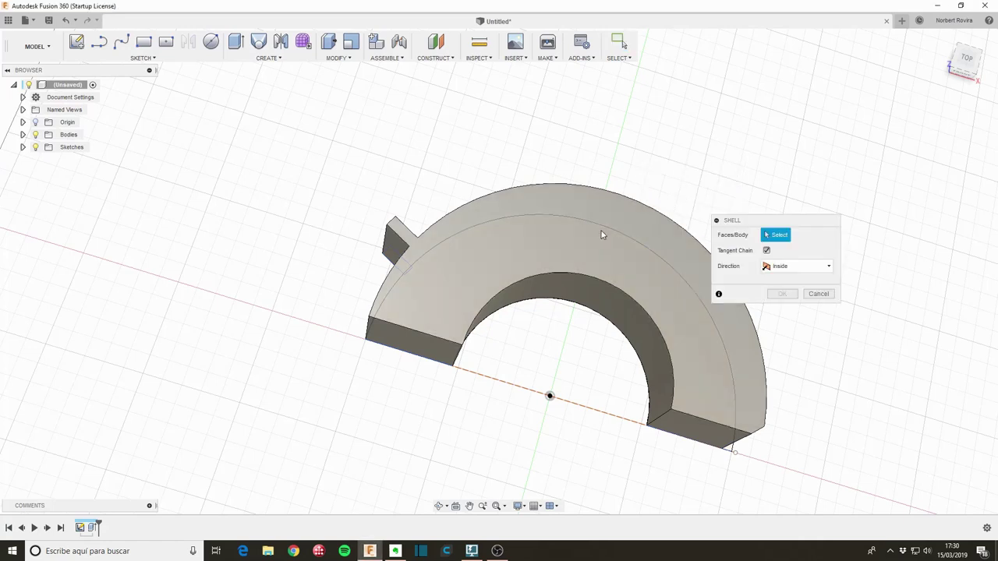
left_click(551, 246)
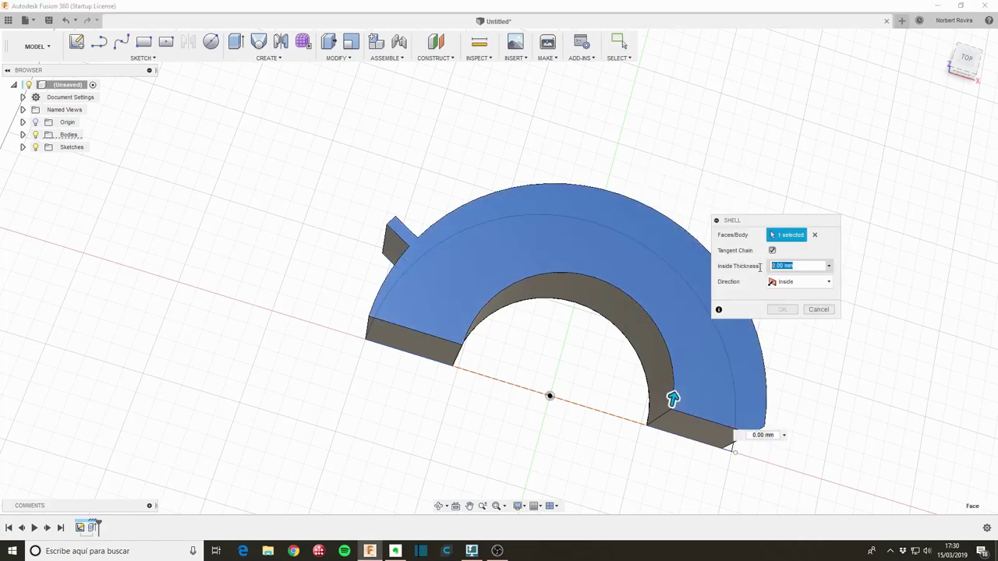
type("2")
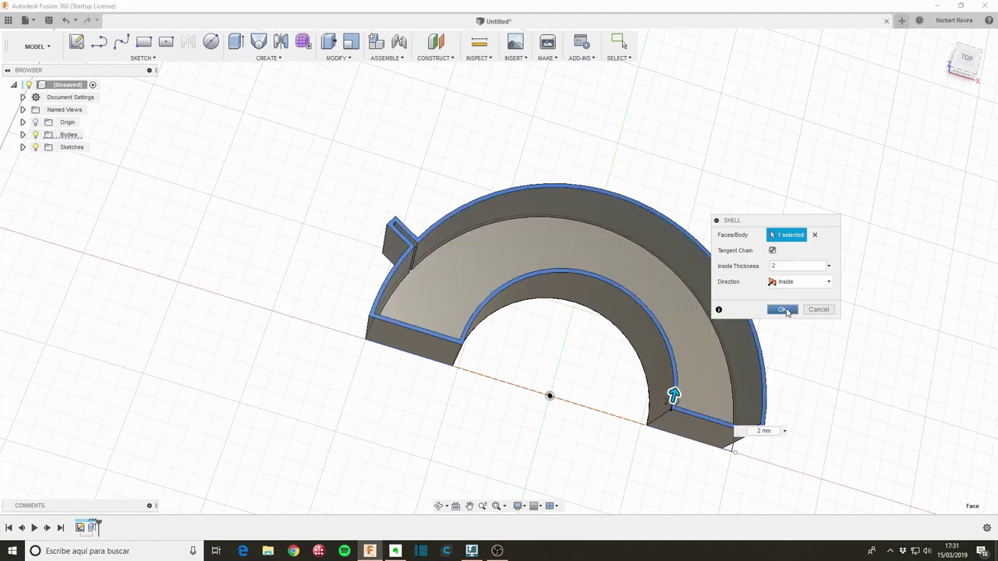
left_click(782, 309)
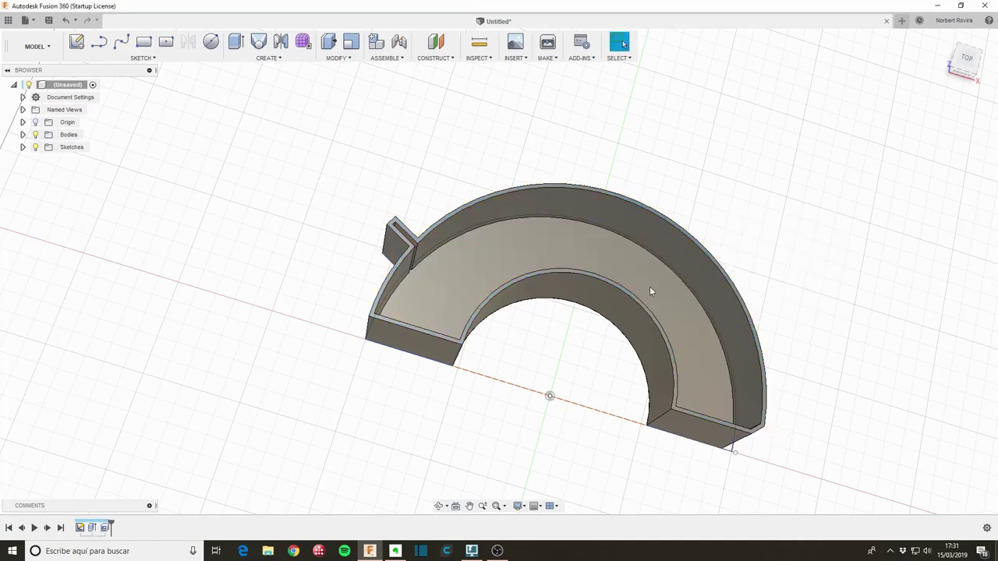
Orbit to inspect the hollow shell, then reopen the original sketch for editing
mouse_move(529, 427)
middle_mouse_down("shift")
mouse_move(535, 407)
mouse_move(532, 421)
middle_mouse_up("shift")
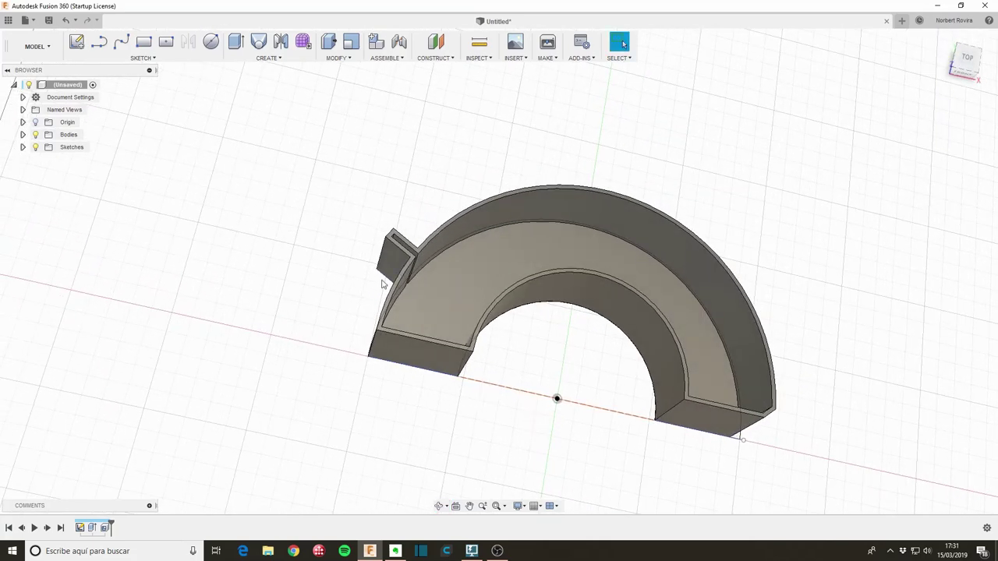
scroll(417, 270, "up", 5)
scroll(469, 212, "up", 3)
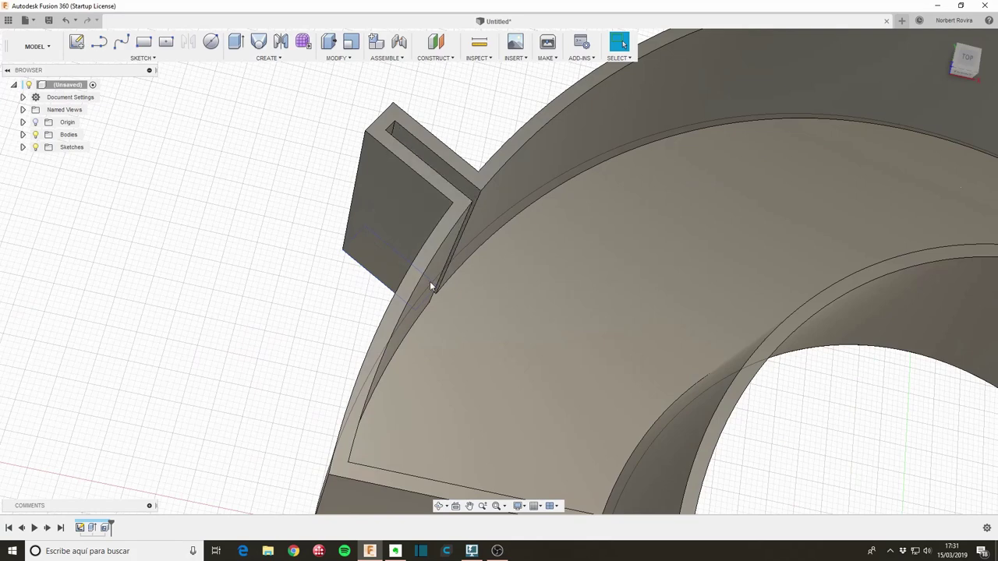
middle_click_drag(468, 312, 457, 321, "shift")
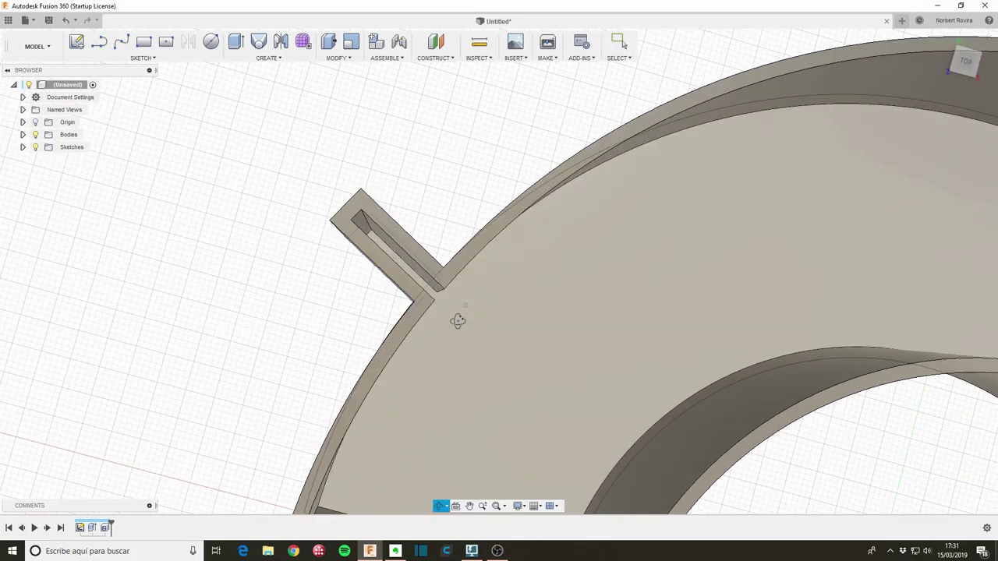
scroll(522, 330, "down", 3)
scroll(658, 334, "down", 2)
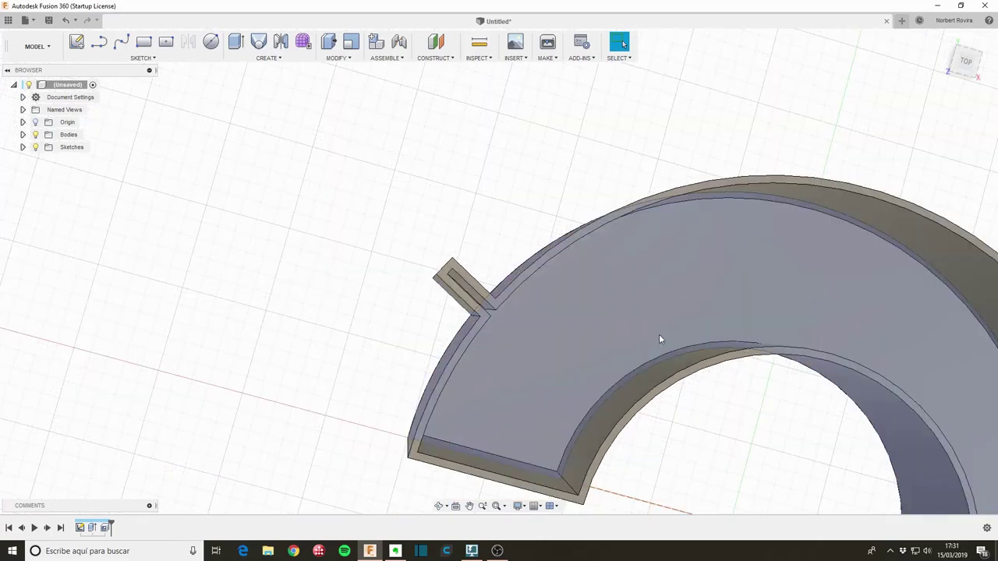
scroll(426, 281, "down", 2)
mouse_move(587, 401)
middle_mouse_down("shift")
mouse_move(579, 363)
mouse_move(687, 400)
mouse_move(764, 407)
middle_mouse_up("shift")
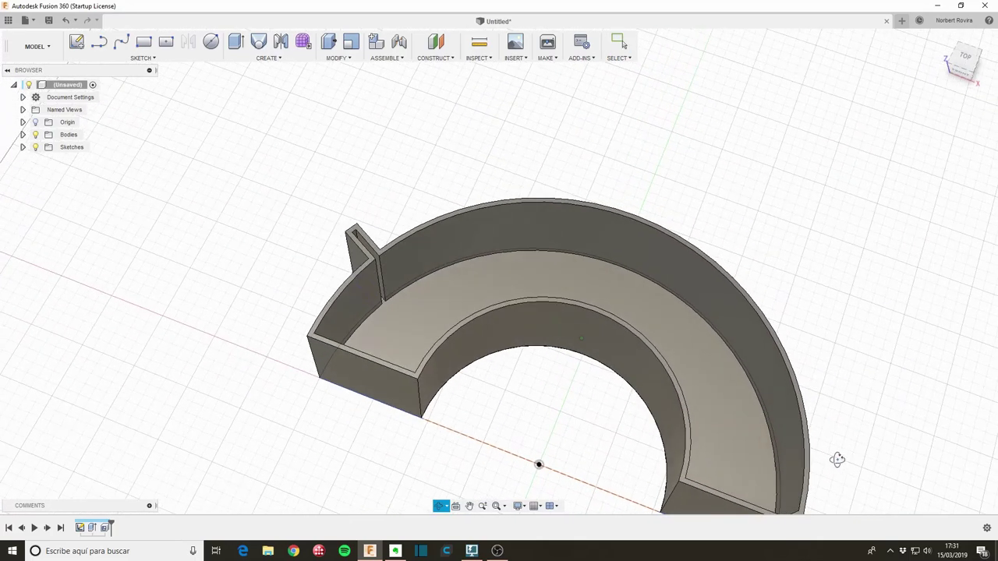
mouse_move(839, 456)
middle_mouse_down("shift")
mouse_move(769, 478)
mouse_move(718, 380)
middle_mouse_up("shift")
scroll(712, 396, "up", 1)
scroll(713, 396, "up", 2)
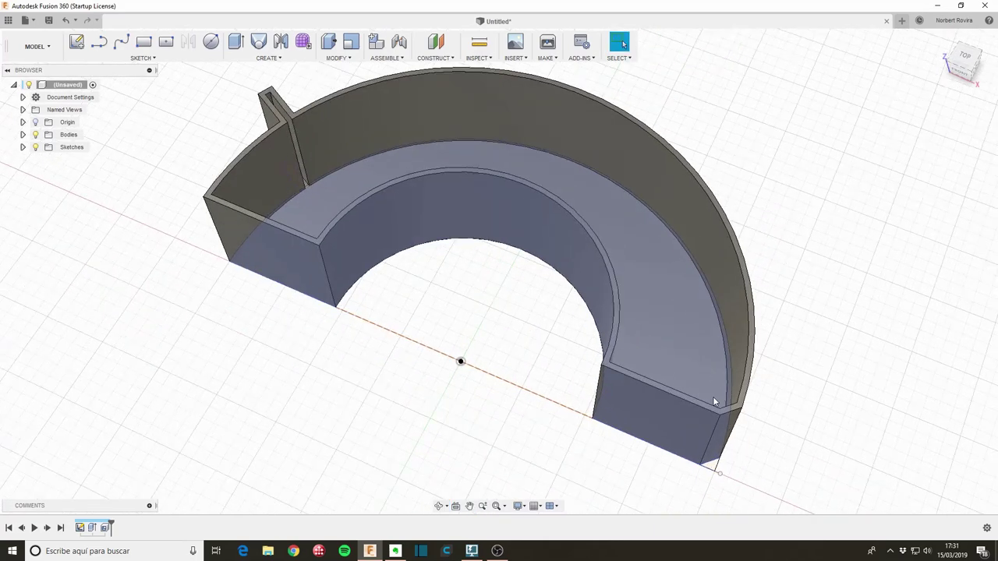
scroll(712, 396, "up", 2)
mouse_move(609, 376)
middle_mouse_down("shift")
mouse_move(519, 350)
mouse_move(541, 379)
mouse_move(523, 378)
middle_mouse_up("shift")
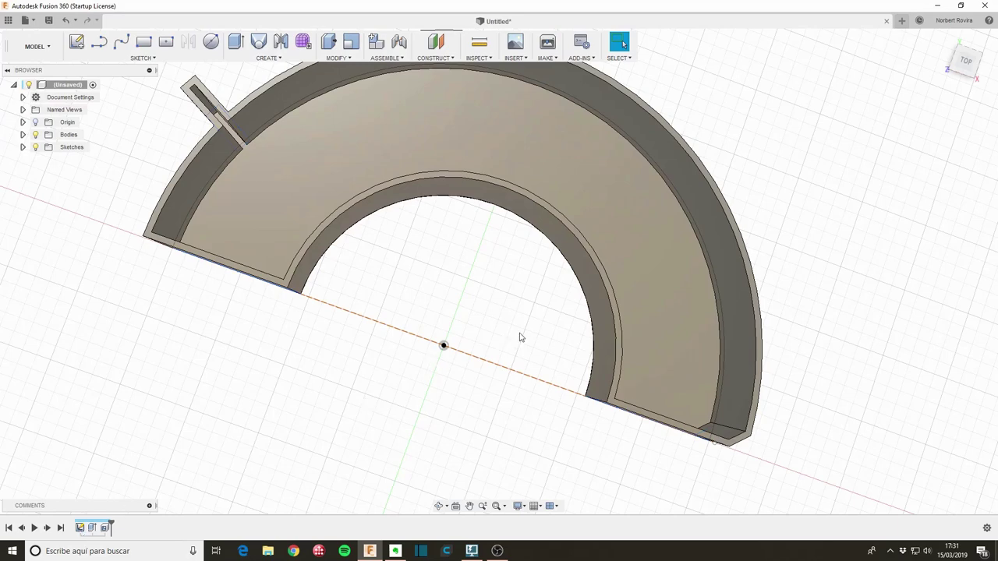
right_click(80, 527)
Reopen the half-ring sketch and draw a Ø3 mm circle at the outer arc's end
left_click(141, 426)
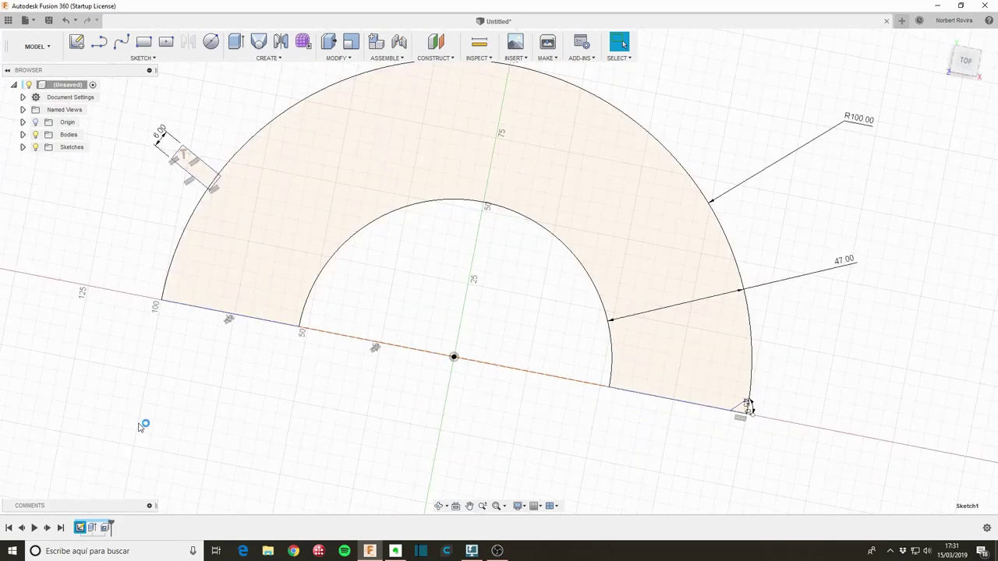
scroll(693, 337, "up", 2)
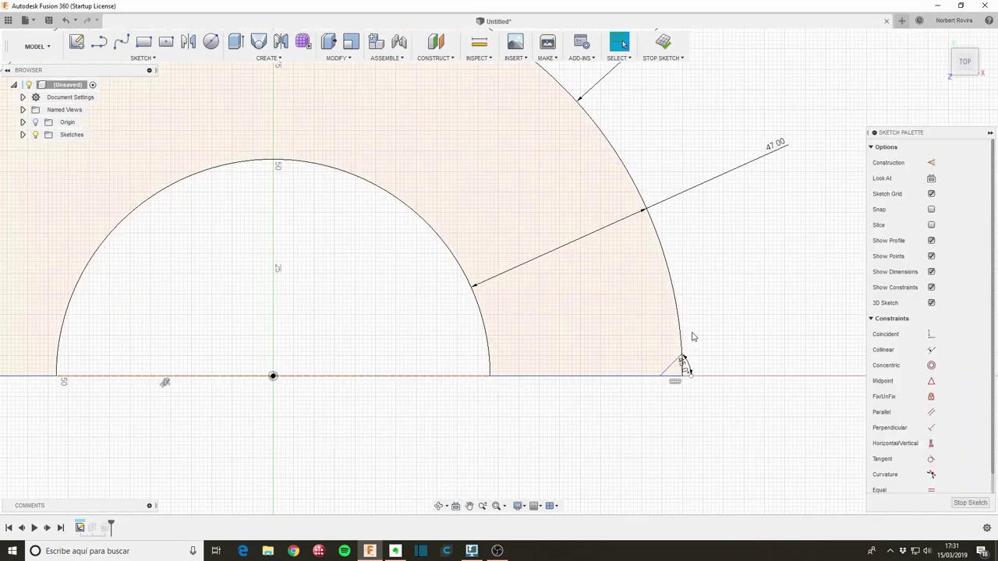
left_click(210, 42)
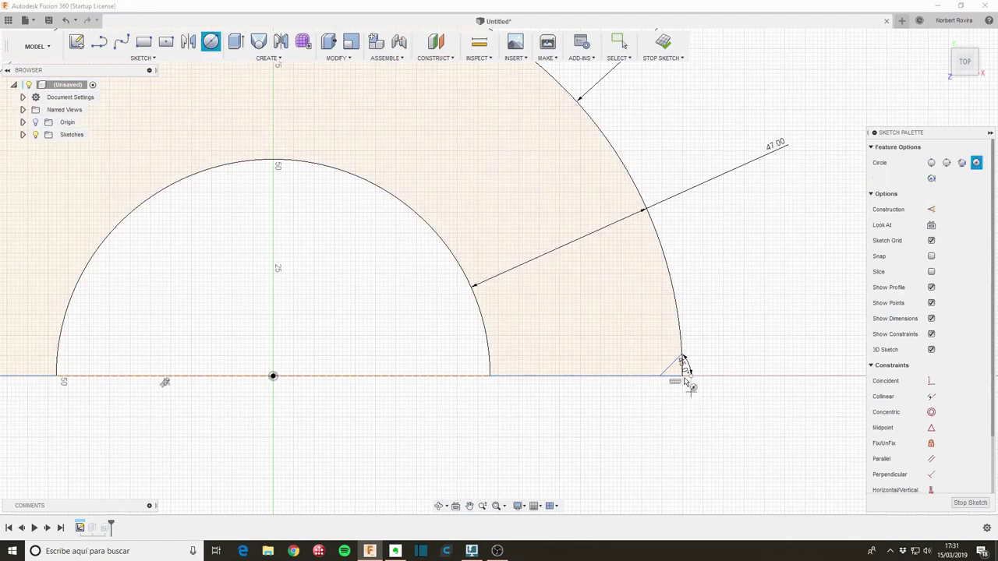
left_click(662, 356)
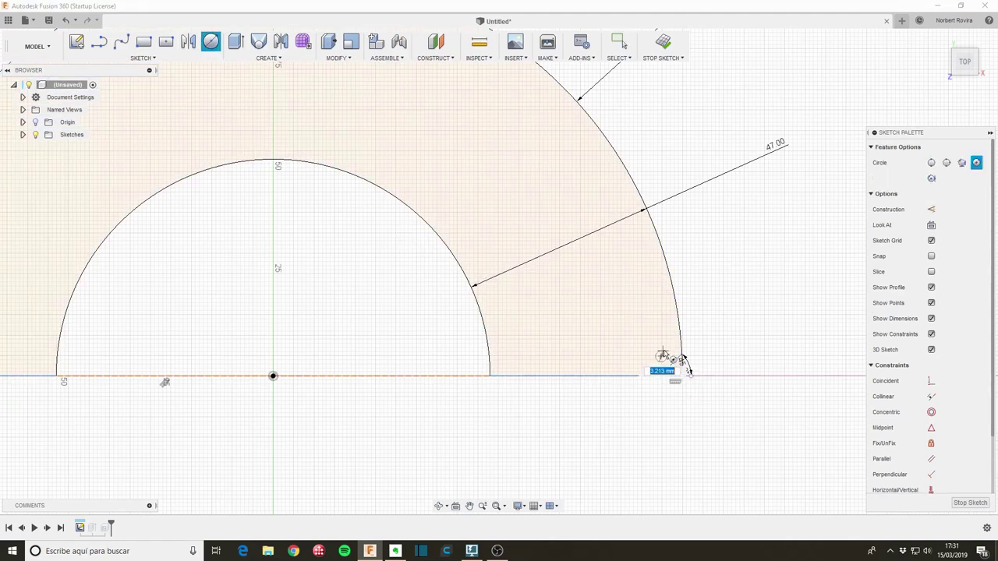
type("3")
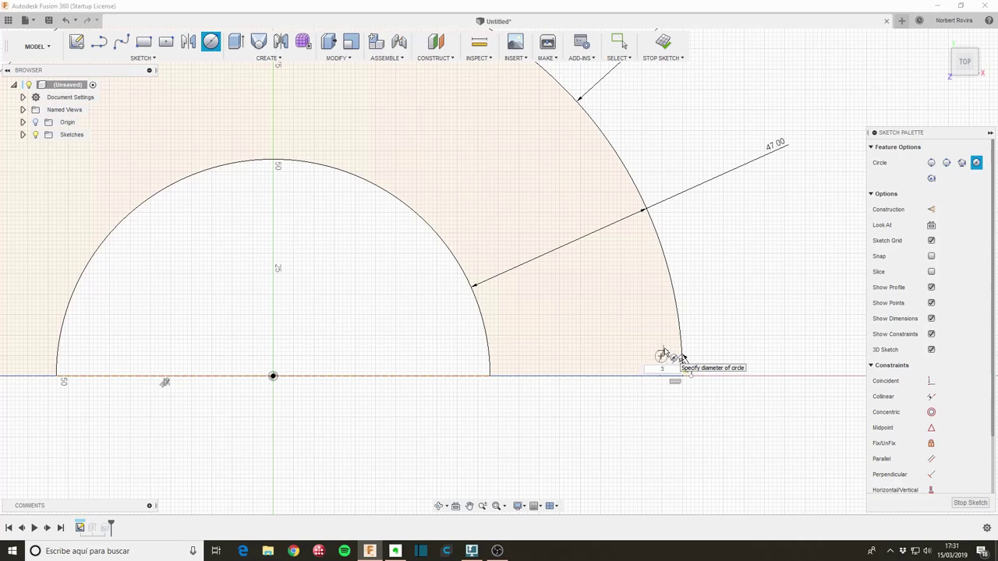
key("Return")
key("Escape")
Start dimensioning the 45° diagonal corner line, then check the small circle's right-click options
scroll(665, 354, "up", 2)
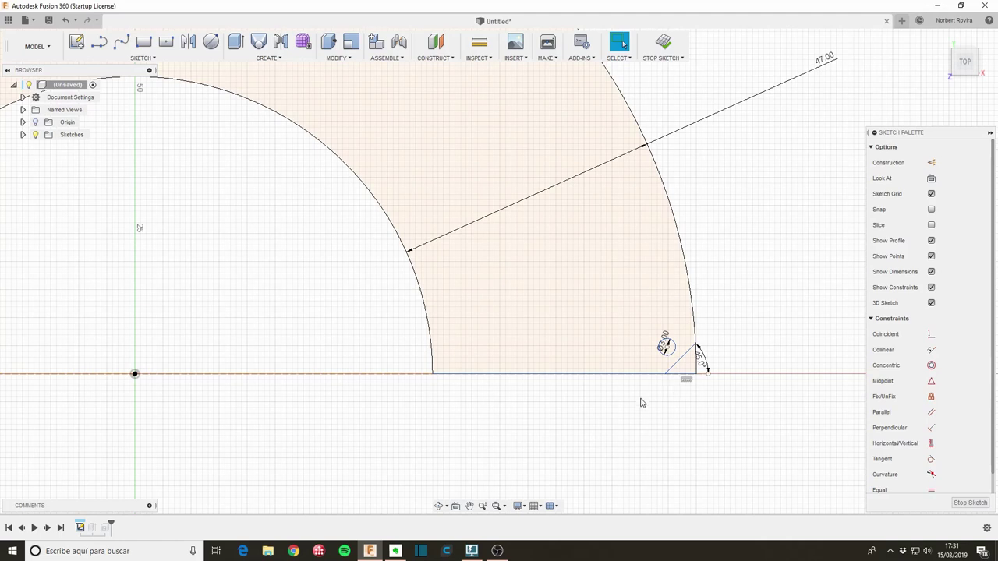
key("d")
left_click(680, 358)
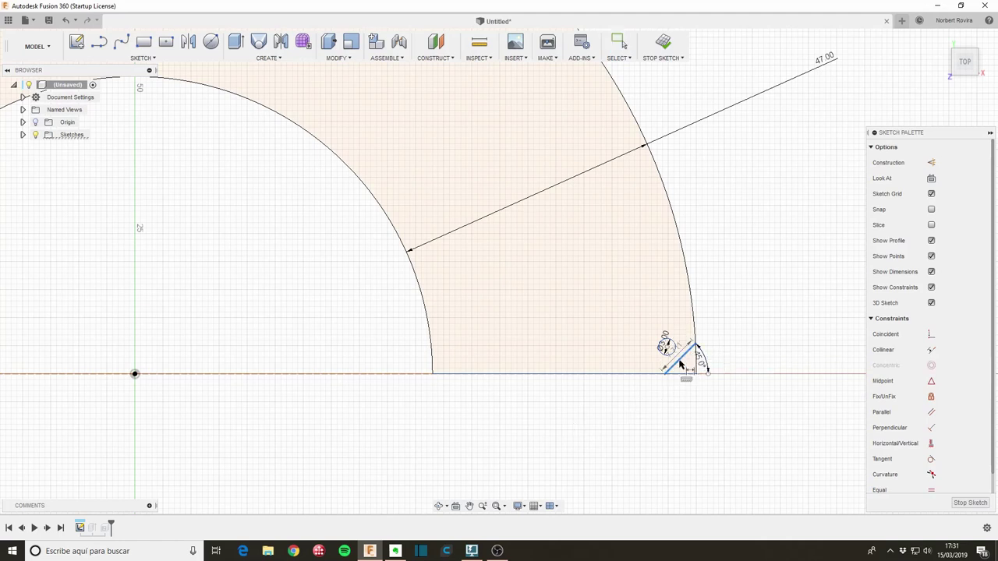
key("Escape")
left_click(663, 345)
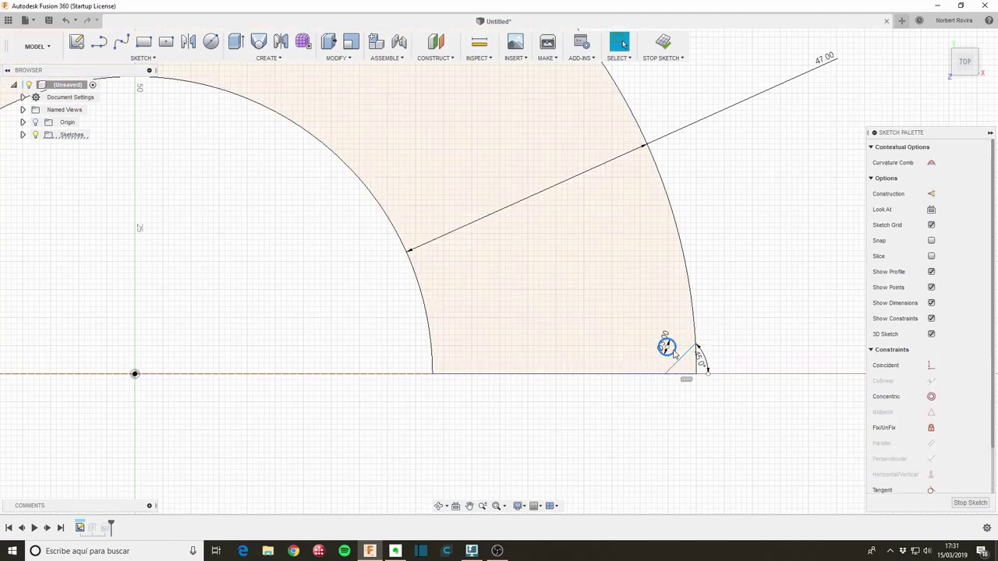
right_click(664, 346)
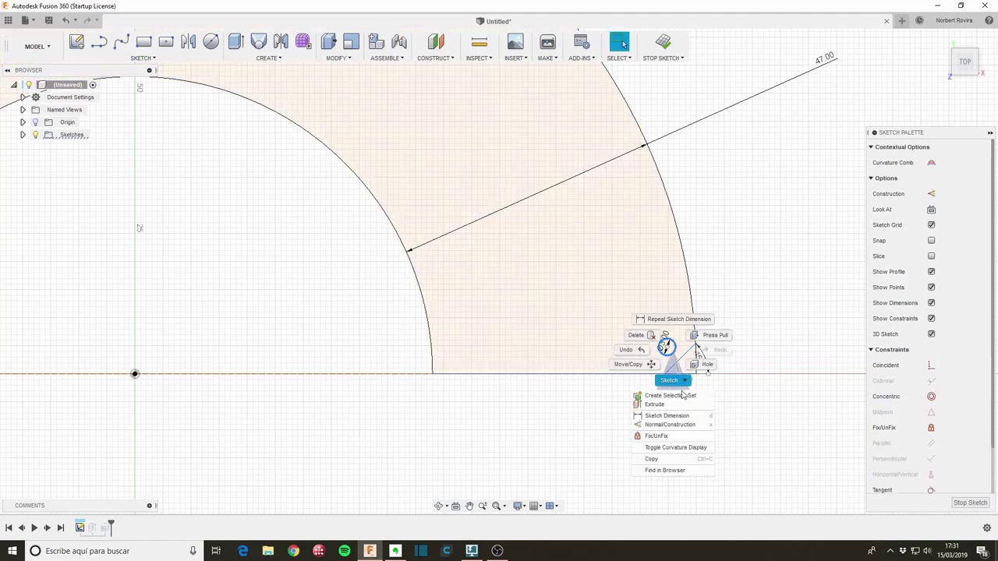
left_click(734, 347)
Dimension the small circle using Pick Circle/Arc Tangent so it measures to its edge
key("d")
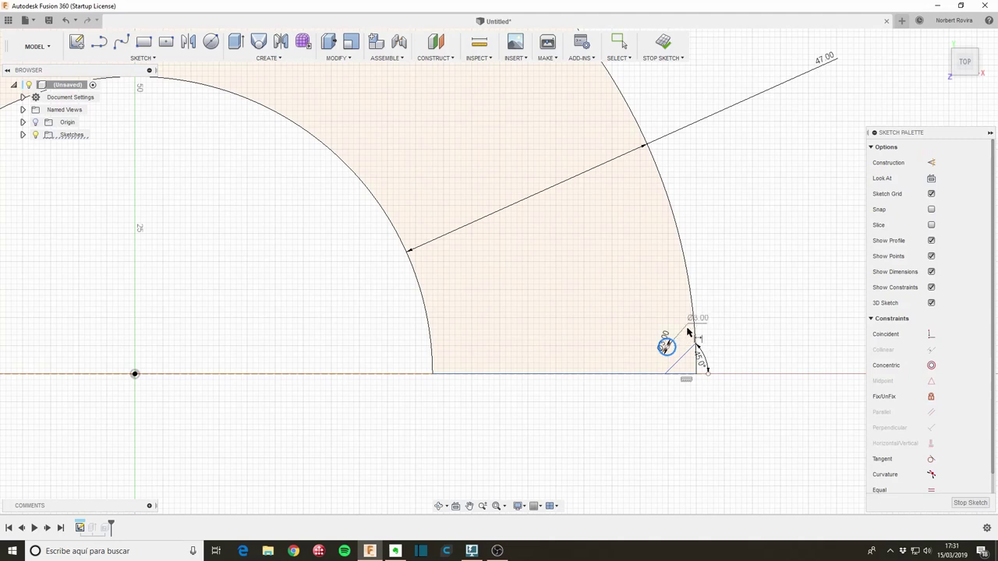
right_click(688, 343)
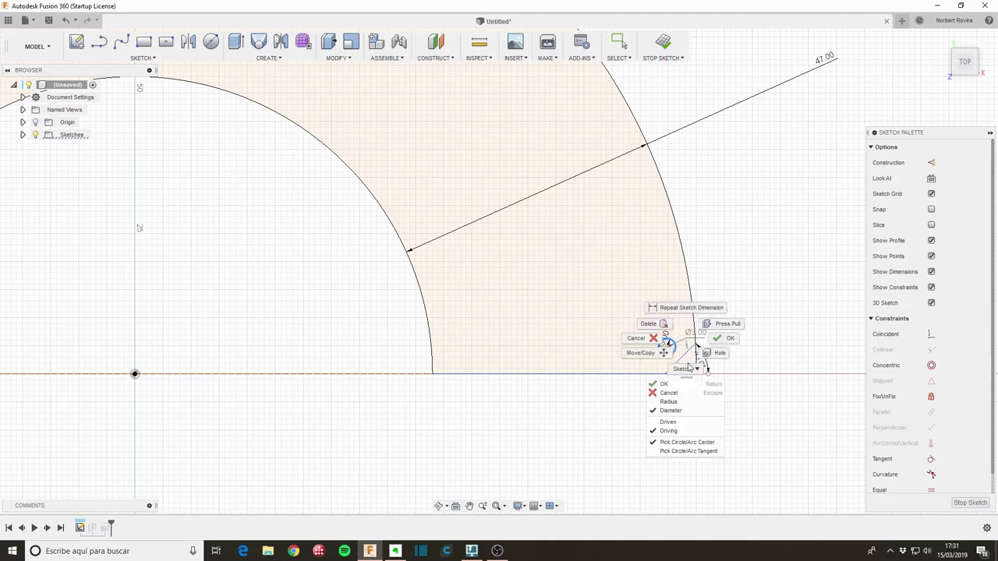
left_click(711, 455)
key("Escape")
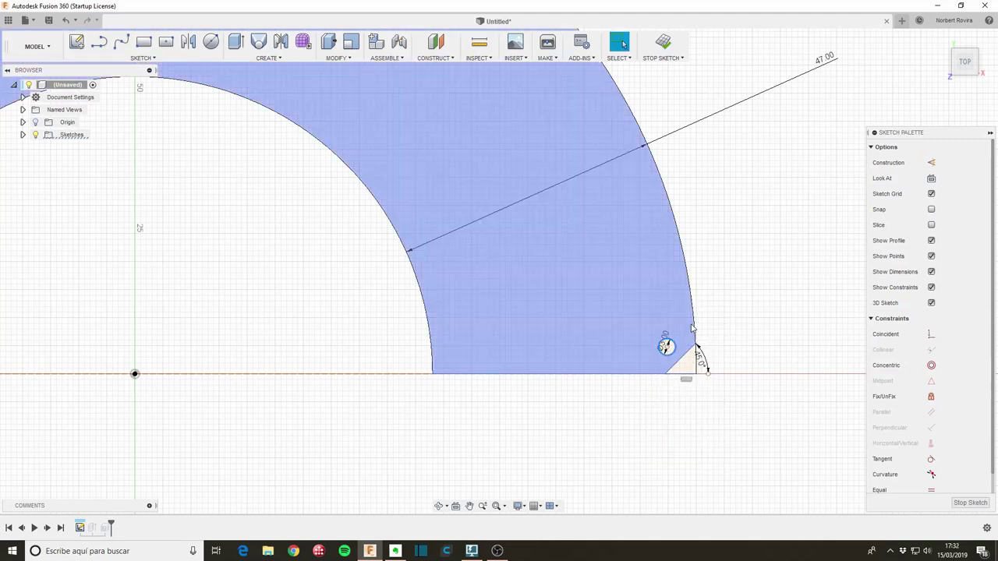
key("Escape")
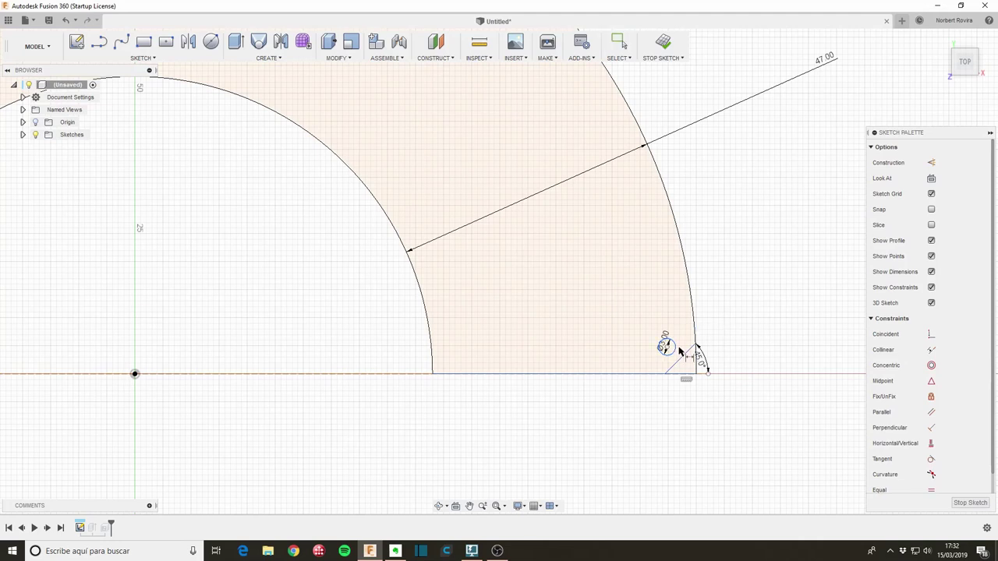
right_click(730, 324)
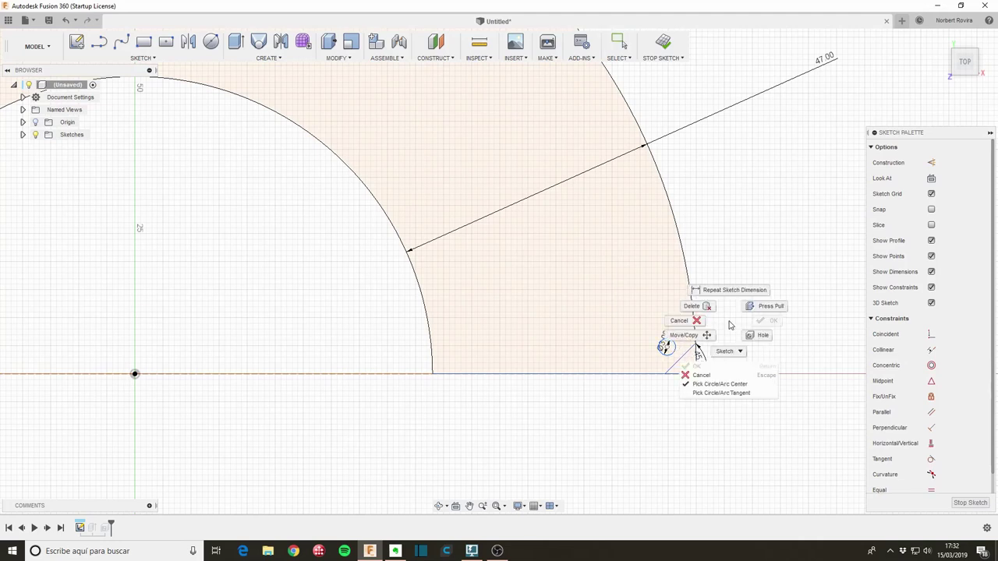
left_click(733, 393)
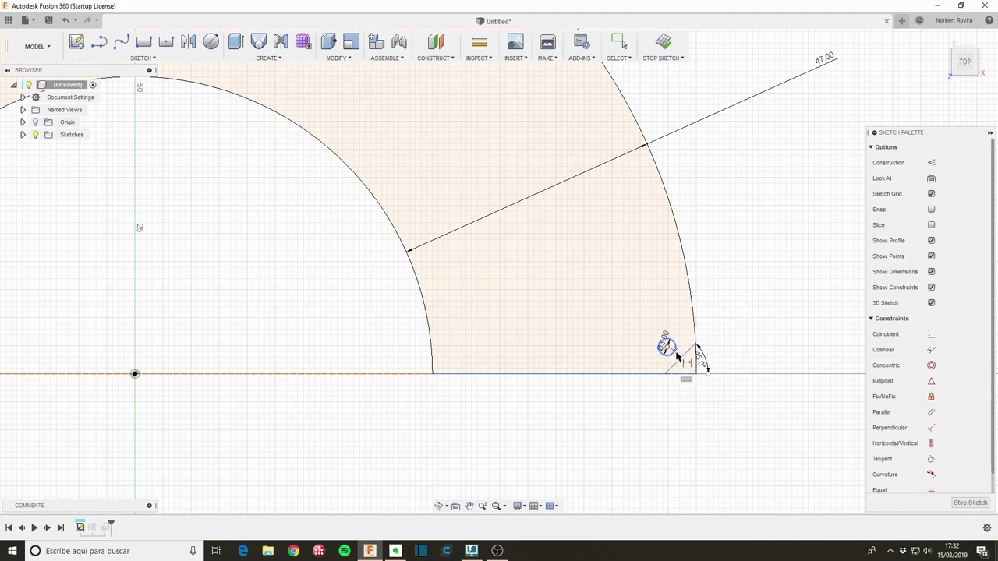
Dimension the diagonal corner line to the small circle at 2 mm
left_click(678, 356)
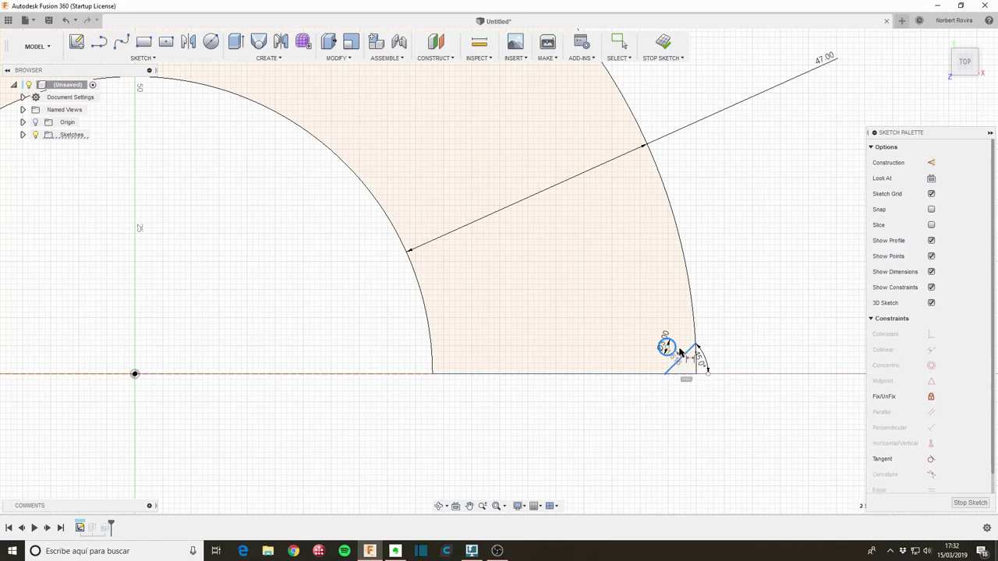
left_click(720, 310)
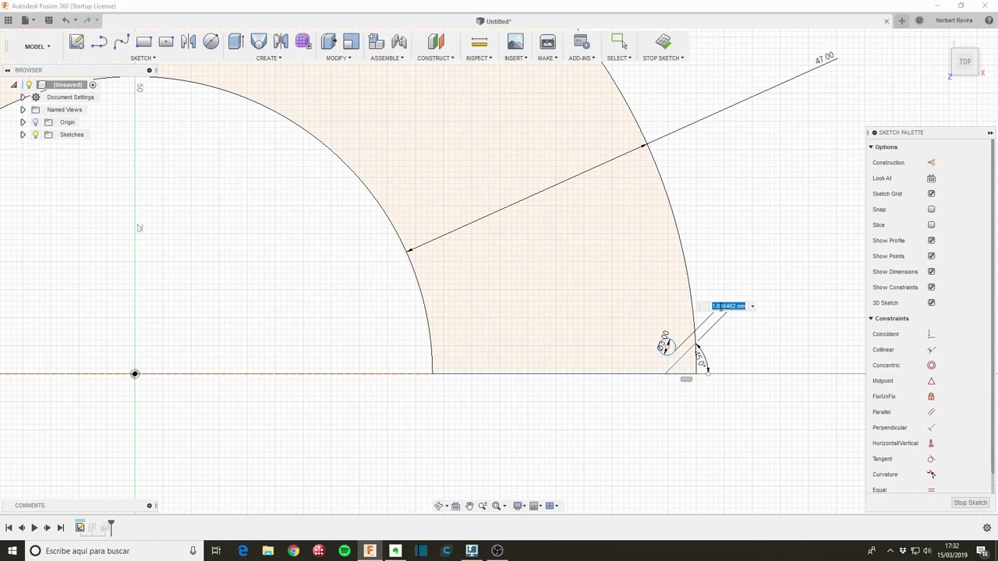
type("2")
key("Return")
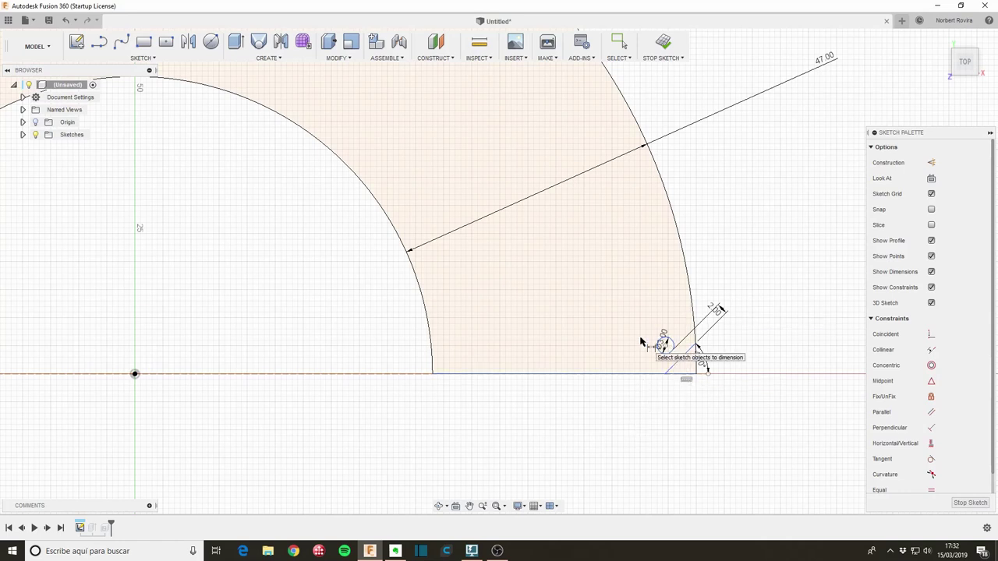
key("Escape")
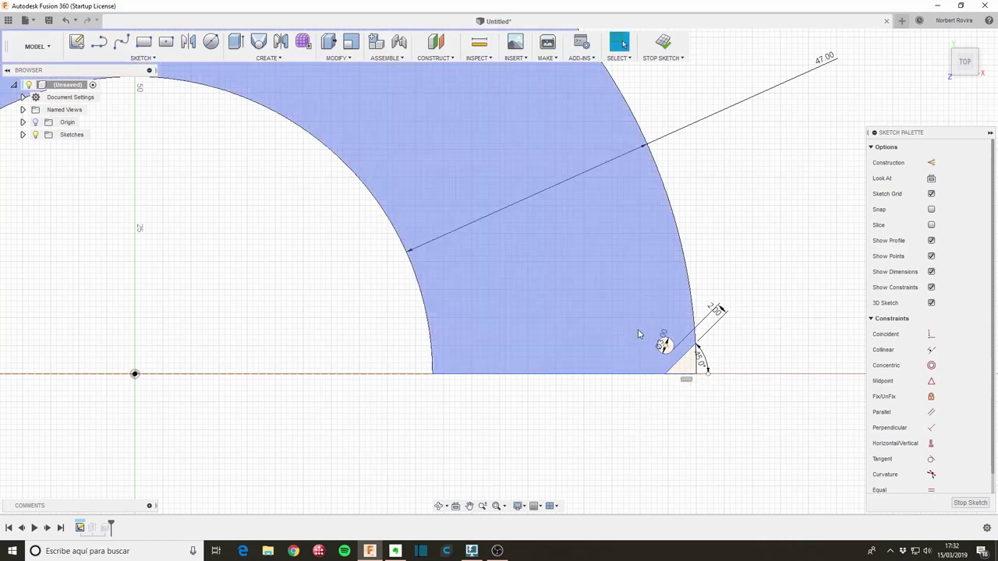
Draw a concentric 5 mm circle centred on the small corner circle
key("c")
left_click(664, 343)
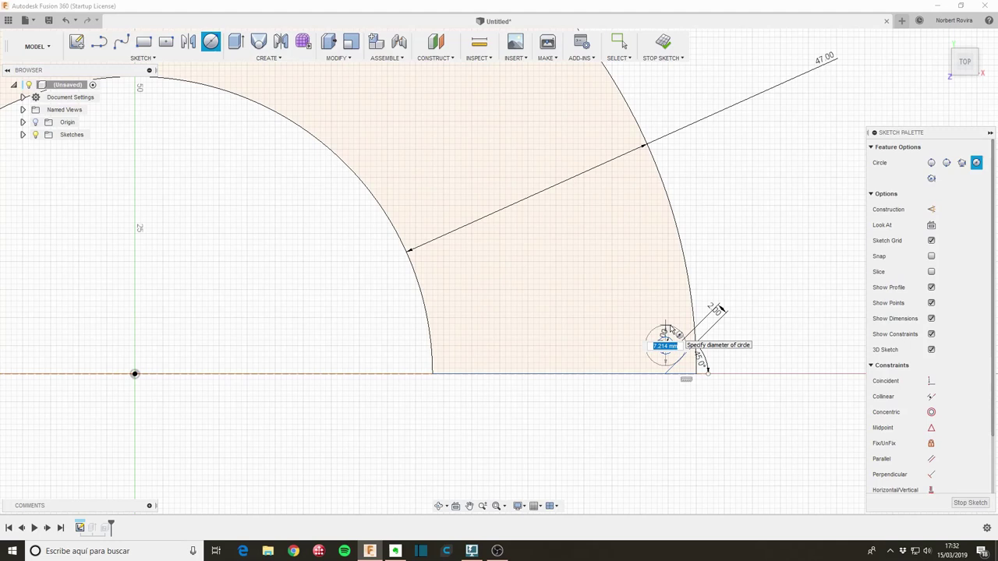
type("5")
key("Return")
key("Escape")
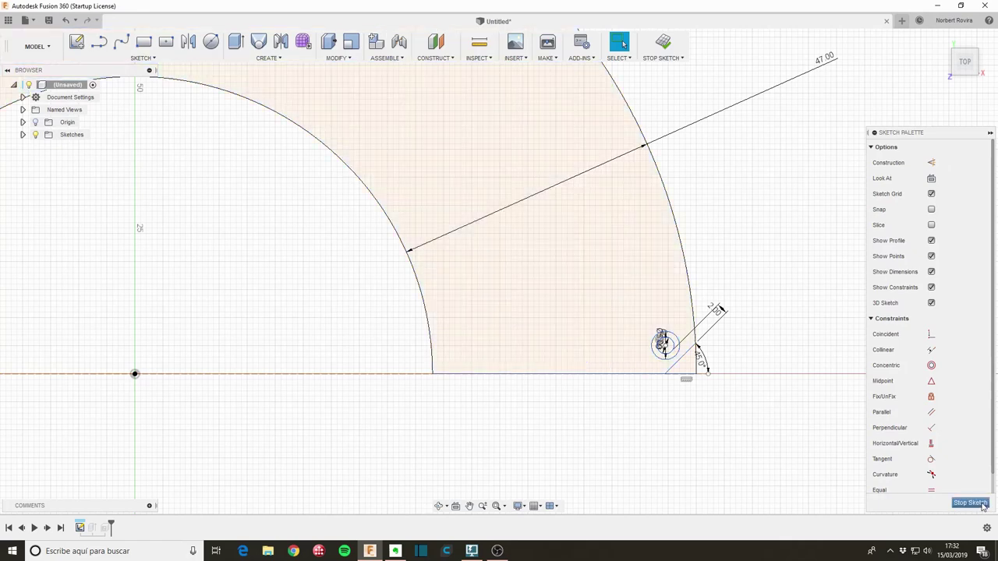
Finish the sketch and zoom in on the half-ring shell
left_click(983, 506)
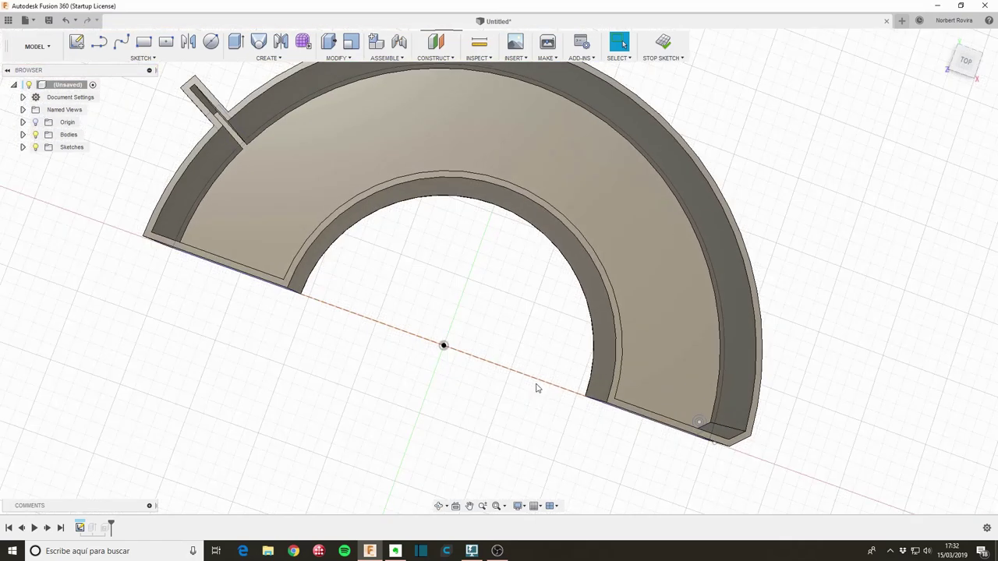
middle_click_drag(760, 425, 753, 421, "shift")
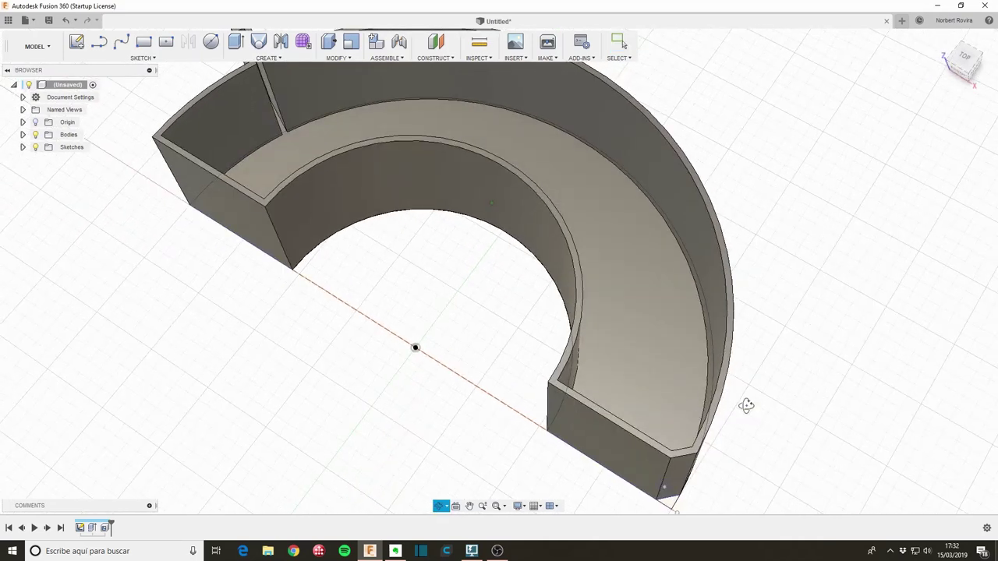
scroll(686, 460, "up", 2)
scroll(671, 457, "up", 2)
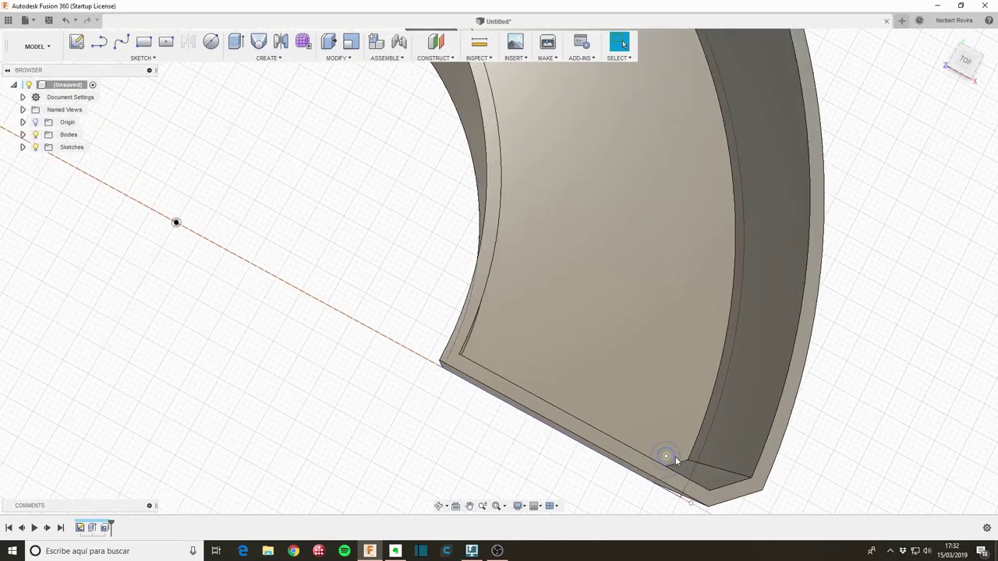
scroll(674, 457, "up", 1)
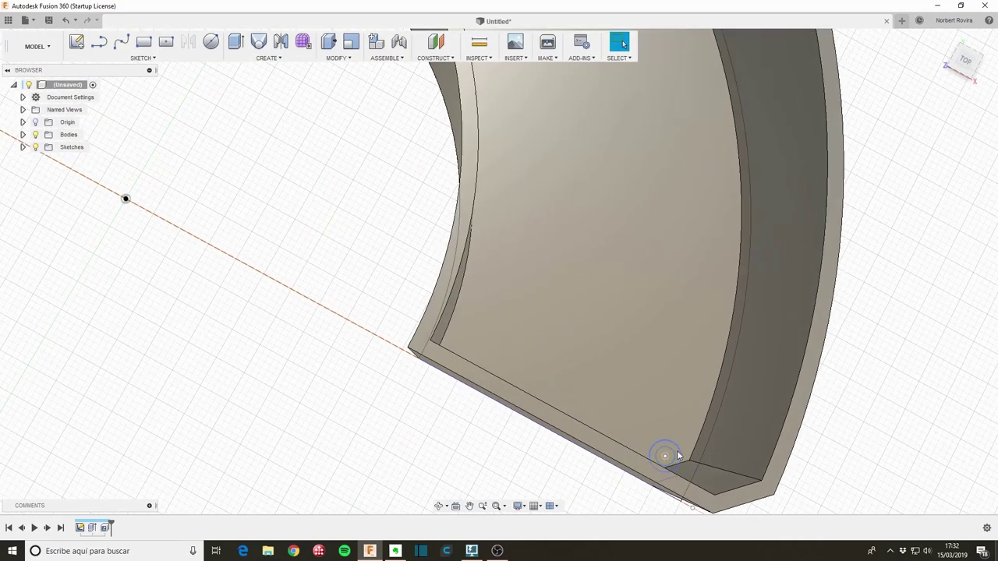
Edit Extrude1 to exclude the small circle profile, creating the hollow 47 mm hinge tube
right_click(94, 527)
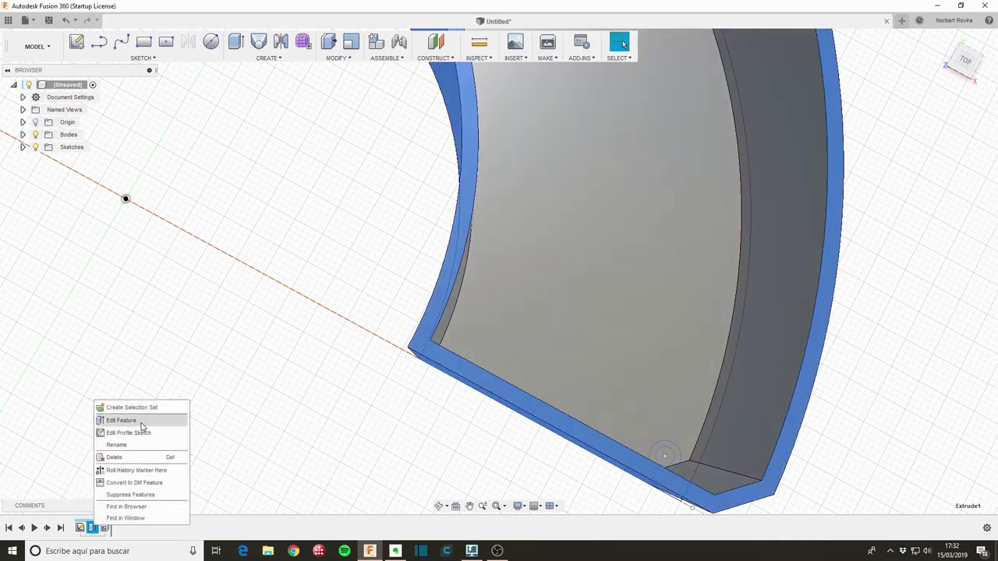
left_click(141, 422)
scroll(851, 426, "up", 5)
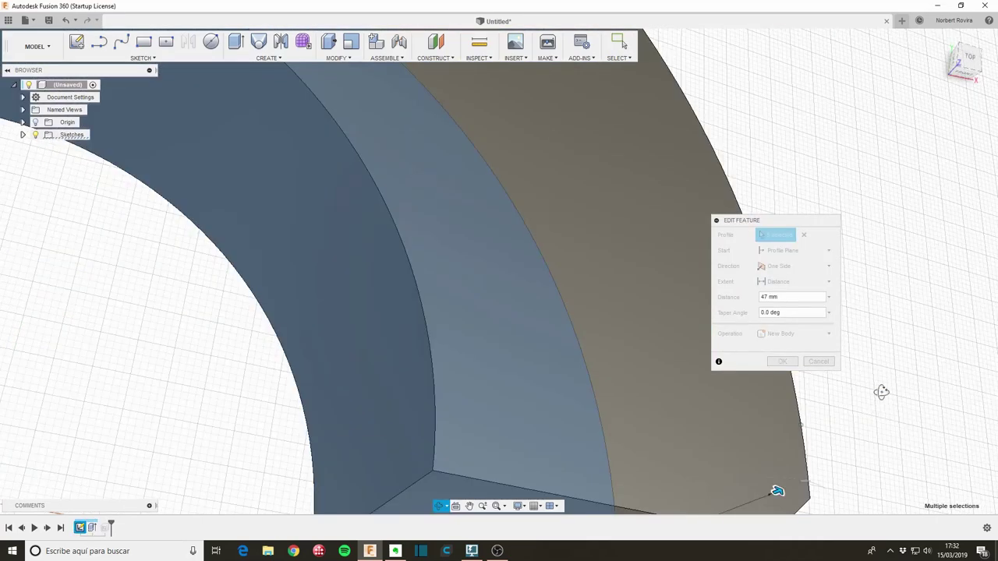
mouse_move(880, 392)
middle_mouse_down("shift")
mouse_move(803, 427)
mouse_move(679, 457)
middle_mouse_up("shift")
left_click(657, 456)
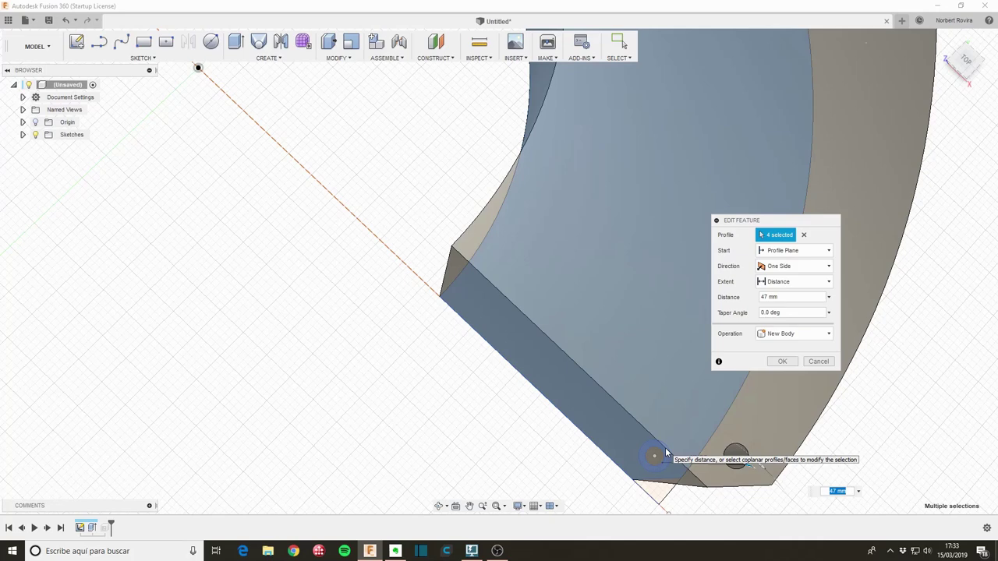
left_click(780, 362)
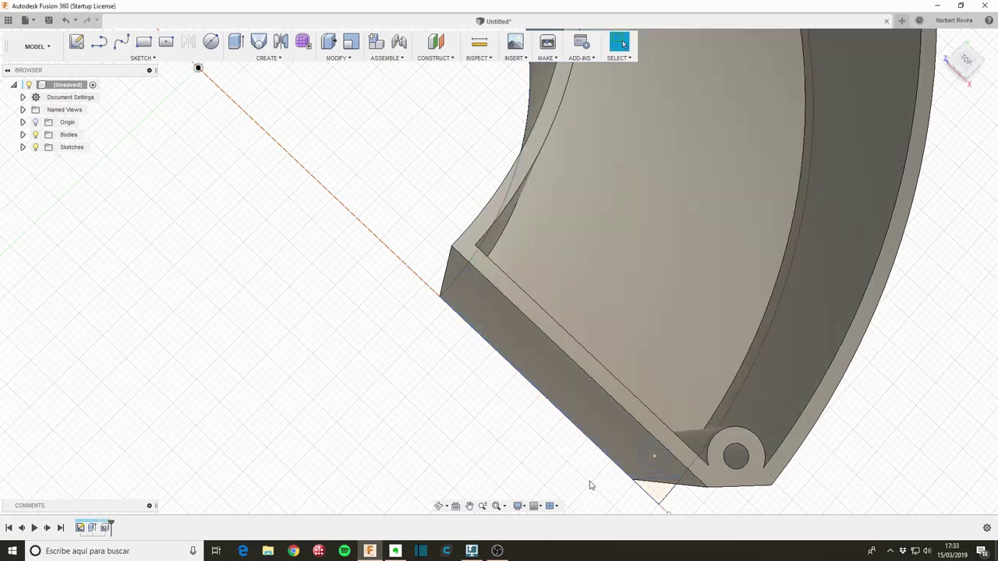
mouse_move(481, 427)
middle_mouse_down("shift")
mouse_move(428, 423)
mouse_move(647, 367)
mouse_move(718, 275)
mouse_move(700, 257)
middle_mouse_up("shift")
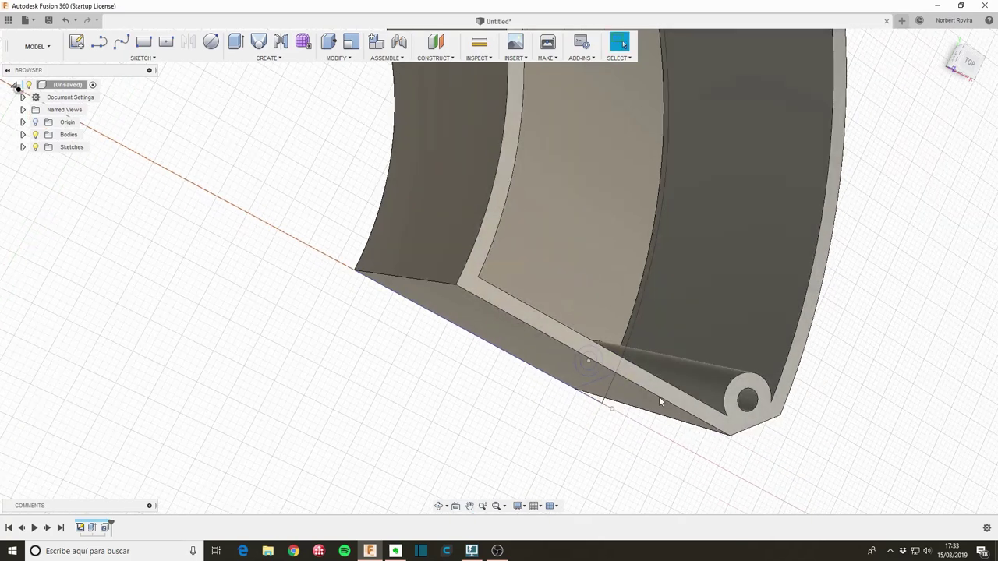
scroll(472, 394, "down", 5)
mouse_move(470, 398)
middle_mouse_down("shift")
mouse_move(395, 381)
mouse_move(420, 392)
mouse_move(397, 392)
mouse_move(403, 361)
mouse_move(358, 305)
mouse_move(501, 379)
mouse_move(476, 351)
mouse_move(494, 343)
middle_mouse_up("shift")
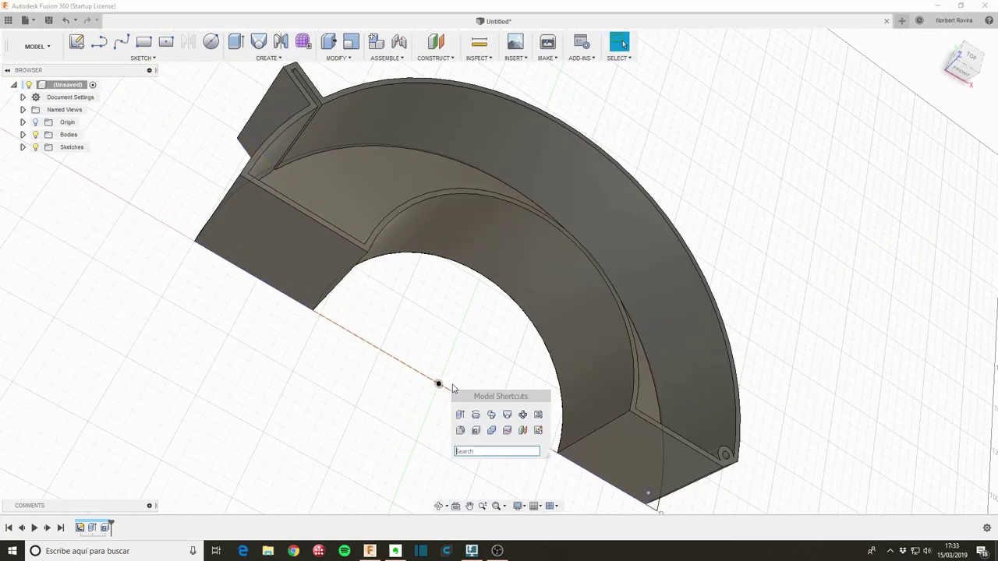
key("s")
left_click(537, 414)
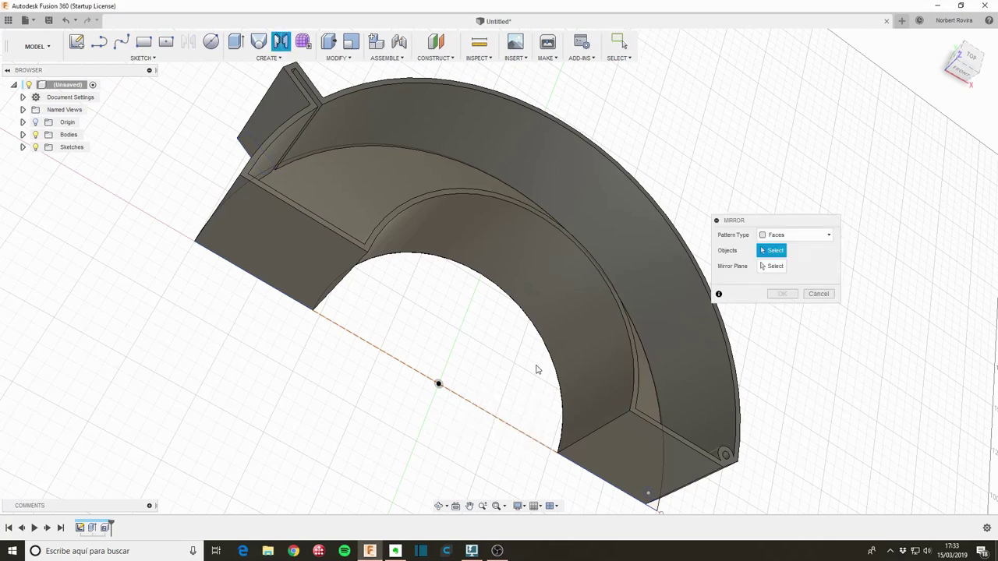
left_click(795, 234)
left_click(791, 260)
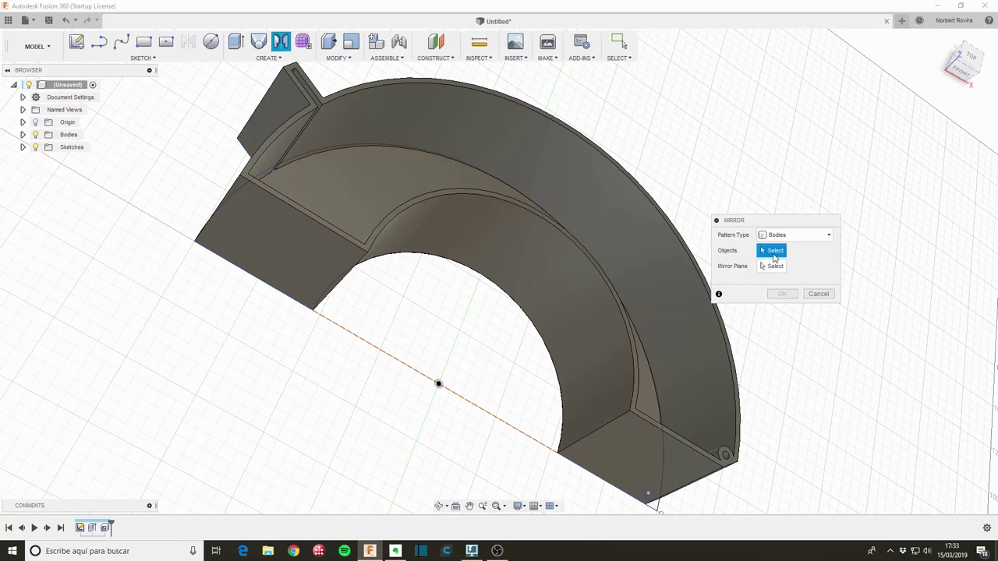
left_click(617, 323)
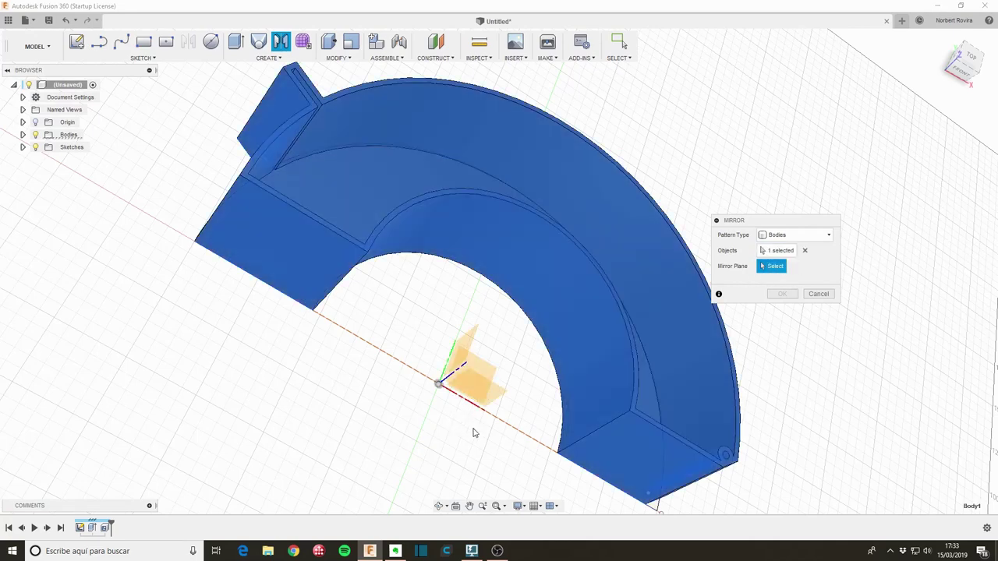
middle_click_drag(474, 432, 463, 367, "shift")
left_click(512, 361)
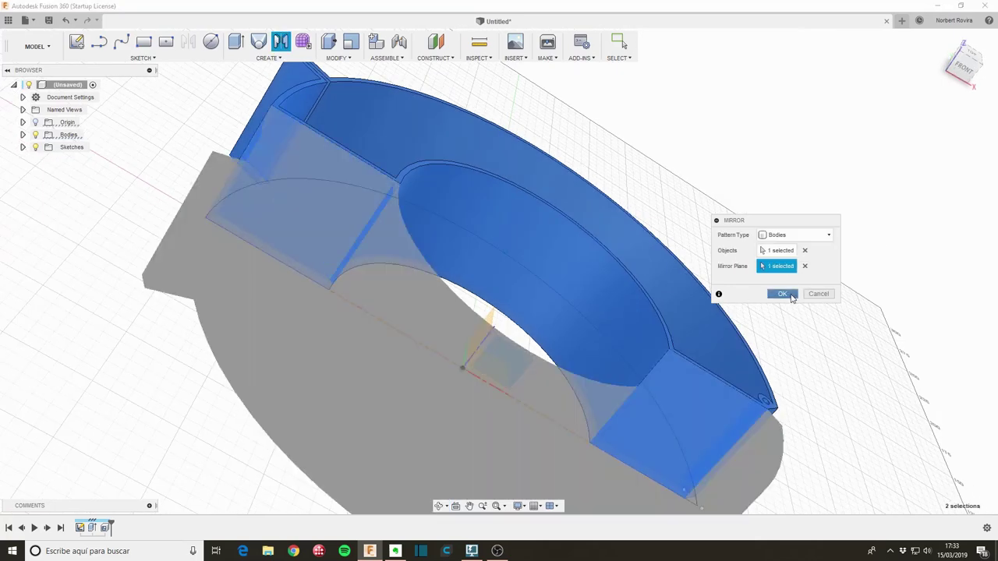
left_click(782, 293)
scroll(414, 343, "down", 3)
scroll(426, 355, "down", 2)
middle_click_drag(426, 356, 497, 327, "shift")
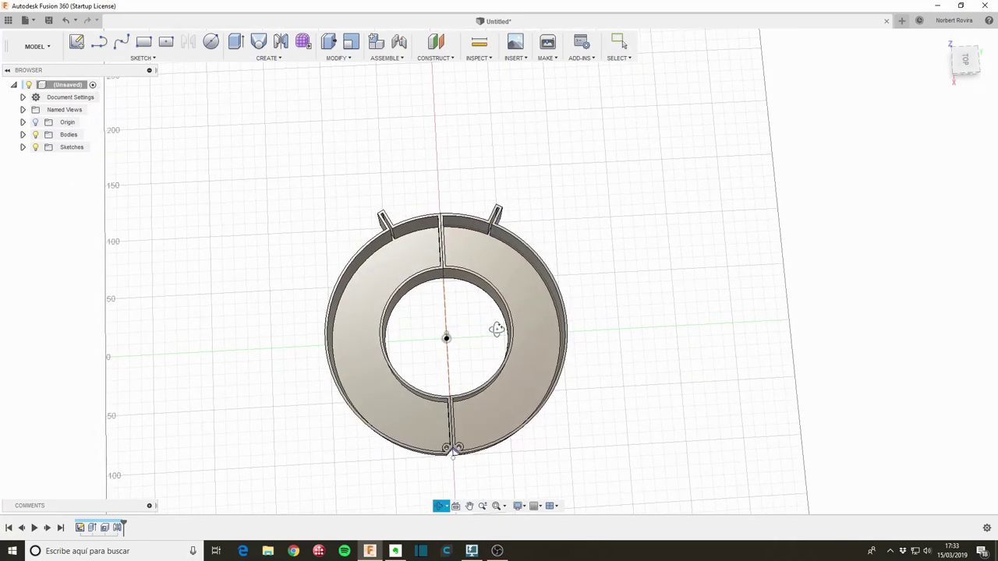
mouse_move(497, 328)
middle_mouse_down("shift")
mouse_move(538, 356)
mouse_move(240, 442)
middle_mouse_up("shift")
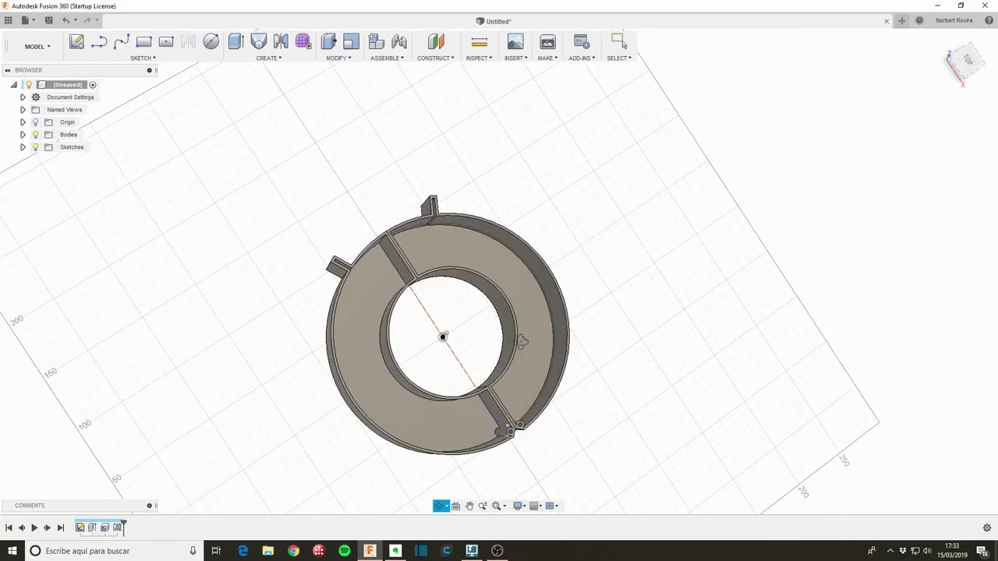
Open Sketch1 and trim away the tab rectangle's short edge beside the arc
double_click(81, 528)
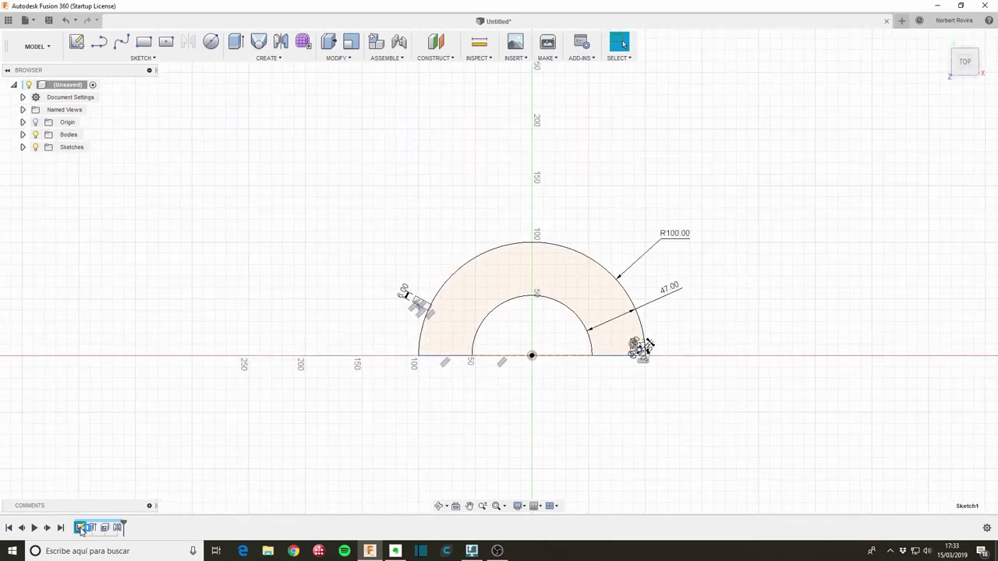
scroll(429, 318, "up", 3)
scroll(421, 281, "up", 2)
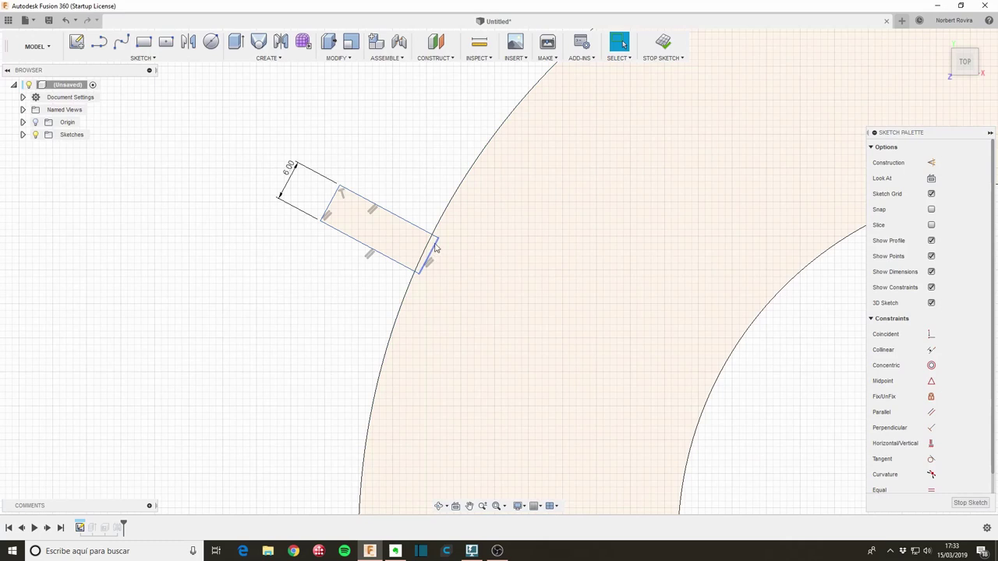
key("s")
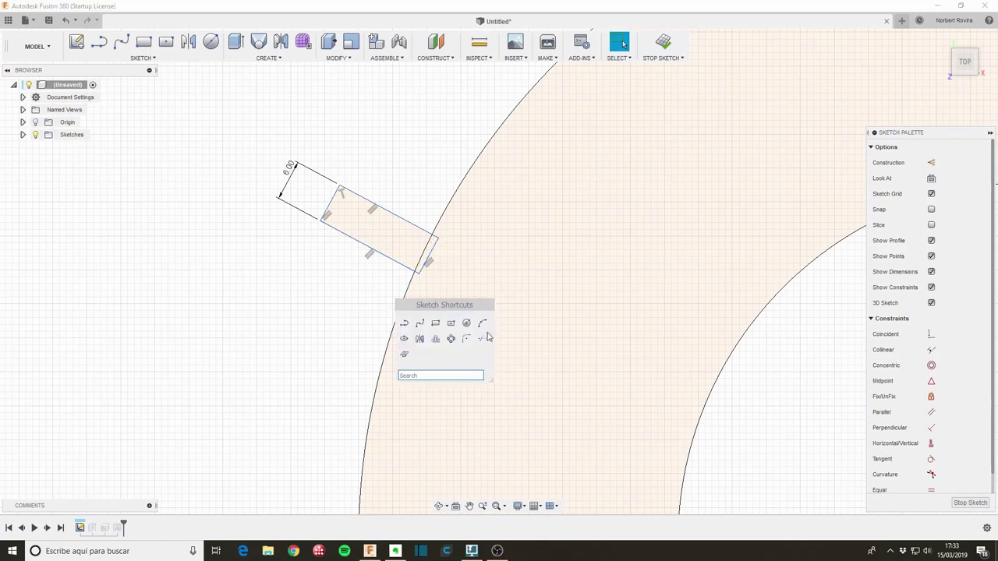
left_click(487, 334)
left_click(434, 251)
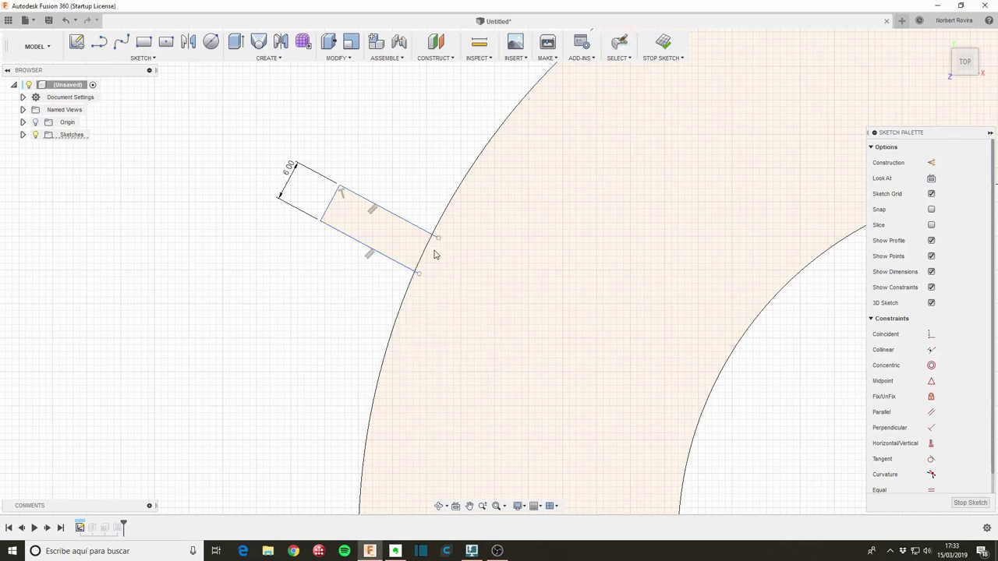
Extend the tab's top and bottom edges to the outer arc and finish the sketch
scroll(435, 254, "up", 2)
scroll(434, 254, "up", 1)
left_click(439, 236)
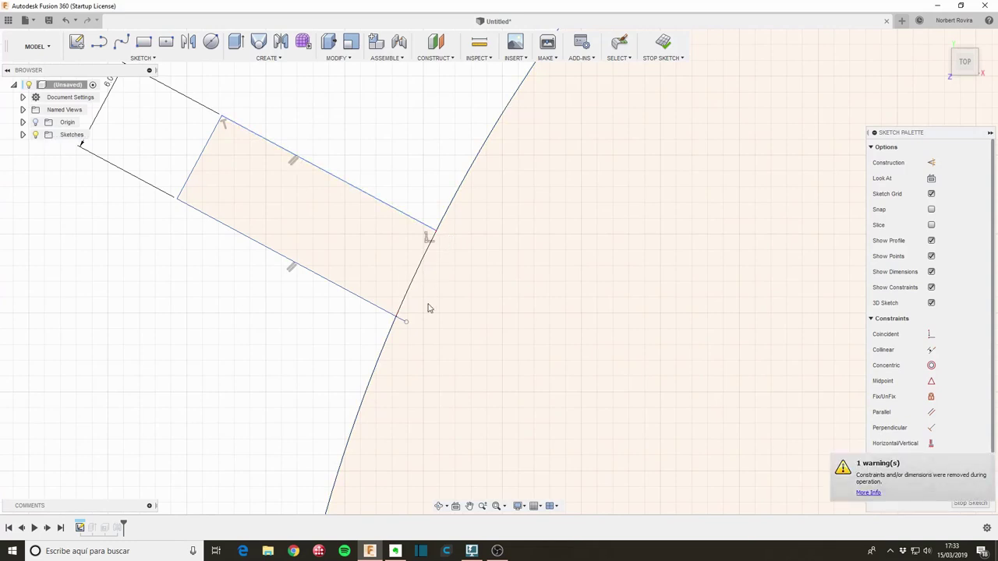
left_click(403, 324)
scroll(447, 345, "down", 2)
scroll(449, 343, "down", 2)
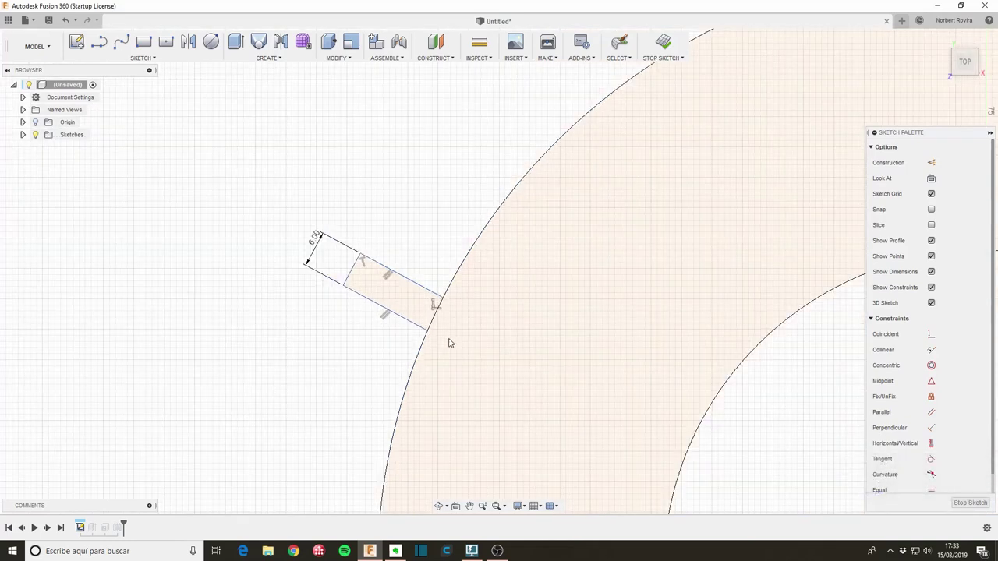
scroll(449, 343, "down", 2)
left_click(977, 506)
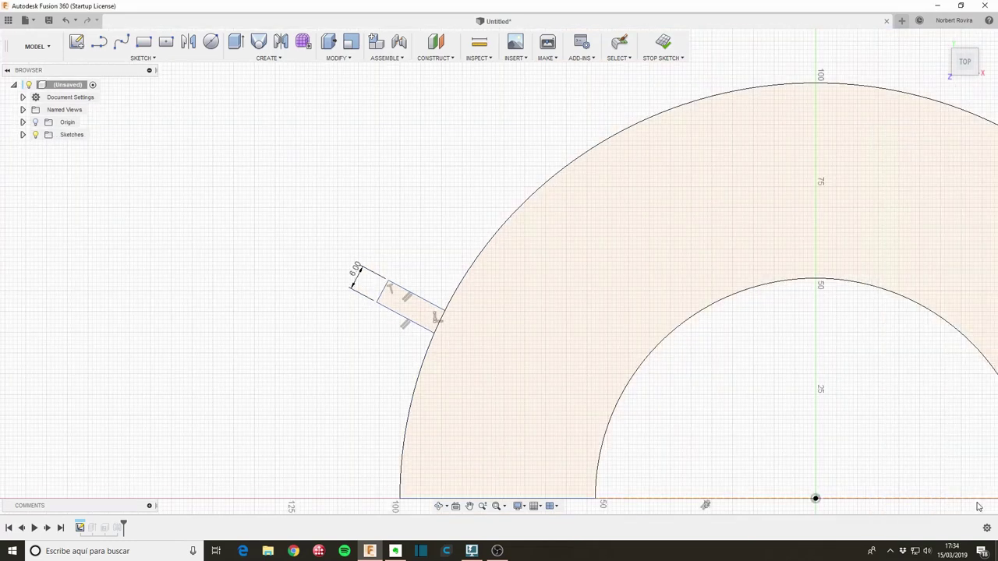
scroll(399, 232, "up", 3)
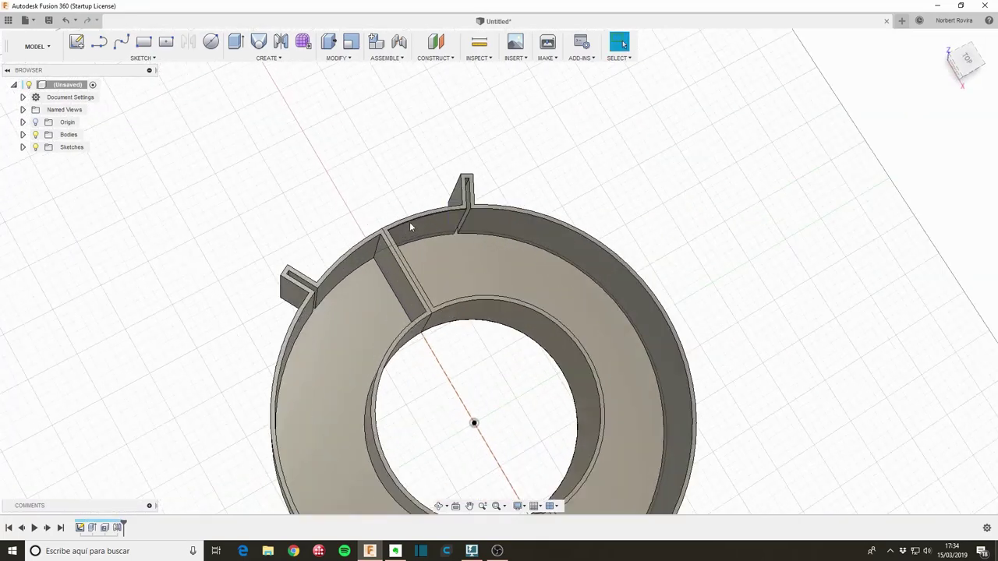
mouse_move(341, 297)
middle_mouse_down("shift")
mouse_move(361, 308)
mouse_move(341, 287)
middle_mouse_up("shift")
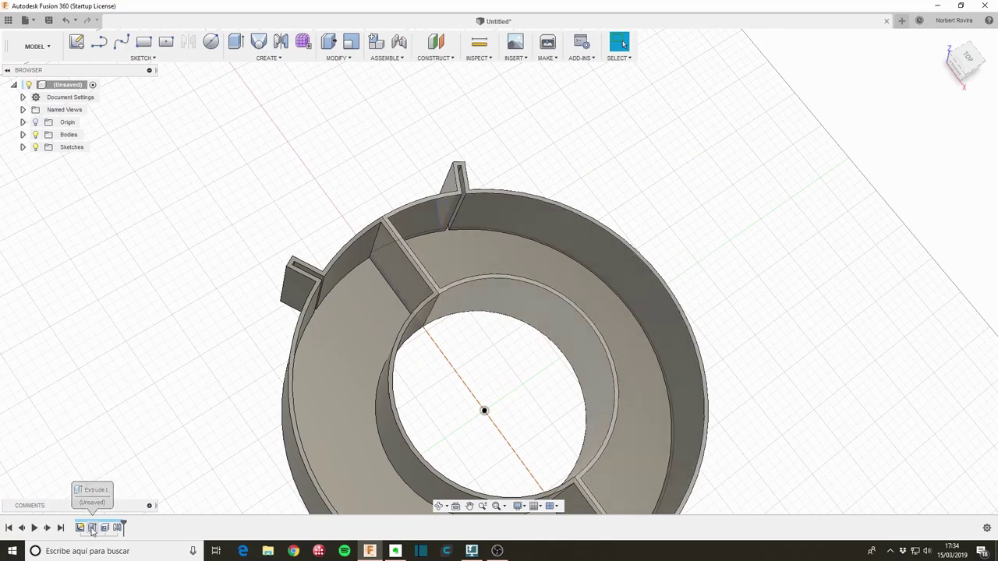
Edit Extrude1 to drop the small tab profile from the extrusion
double_click(92, 528)
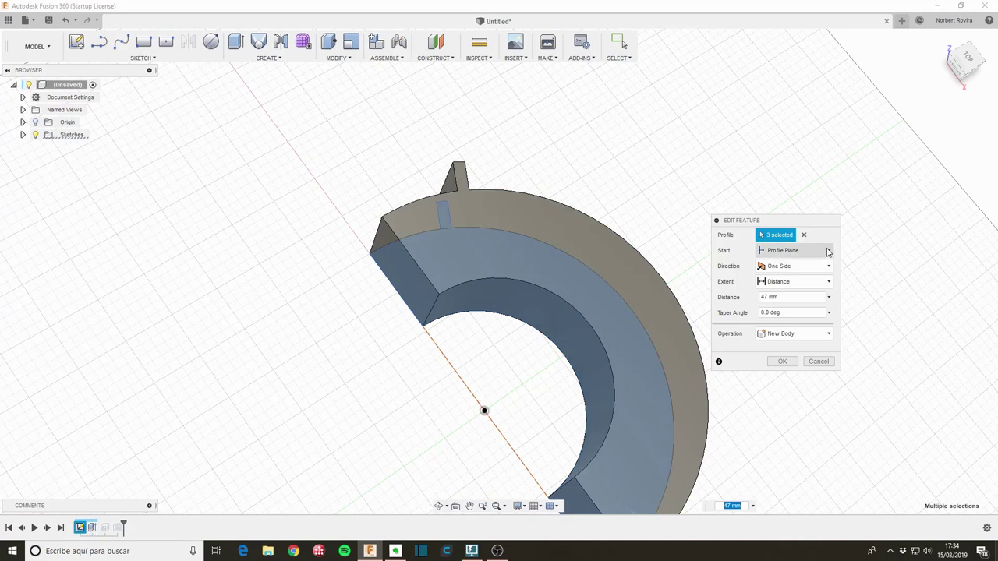
left_click(445, 221)
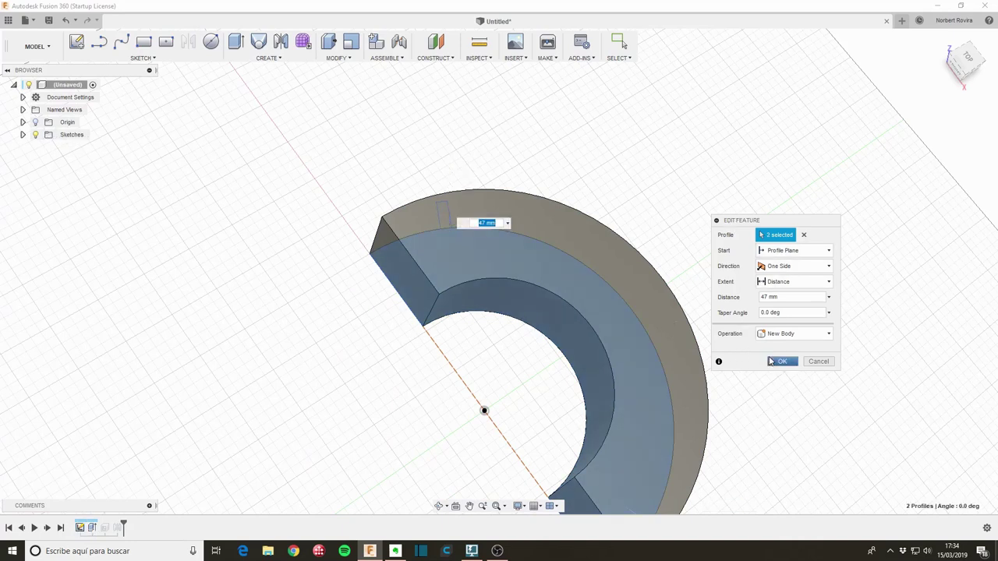
left_click(782, 361)
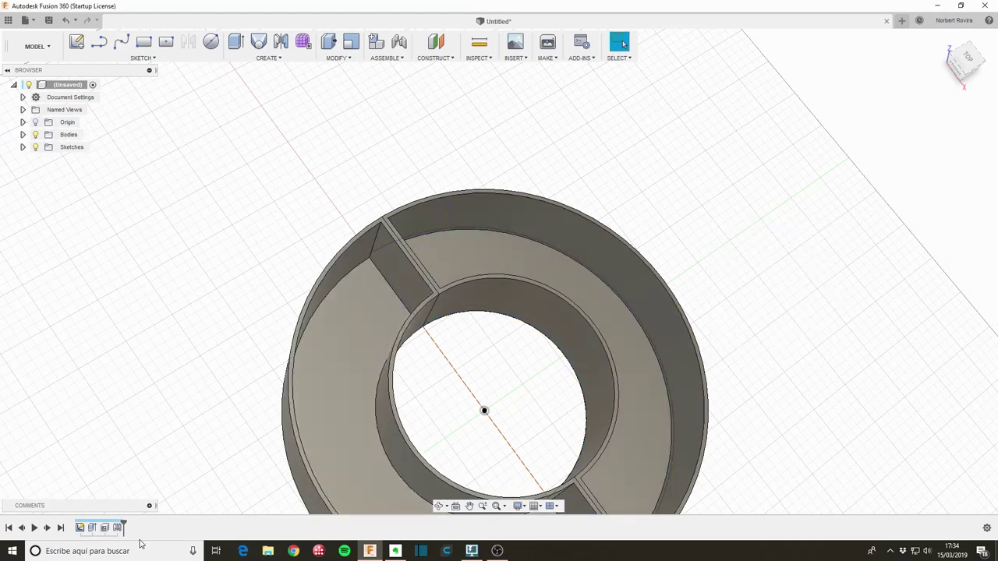
Roll history before the shell and extrude the tab To Object up to the ring's top face
left_click_drag(110, 526, 99, 528)
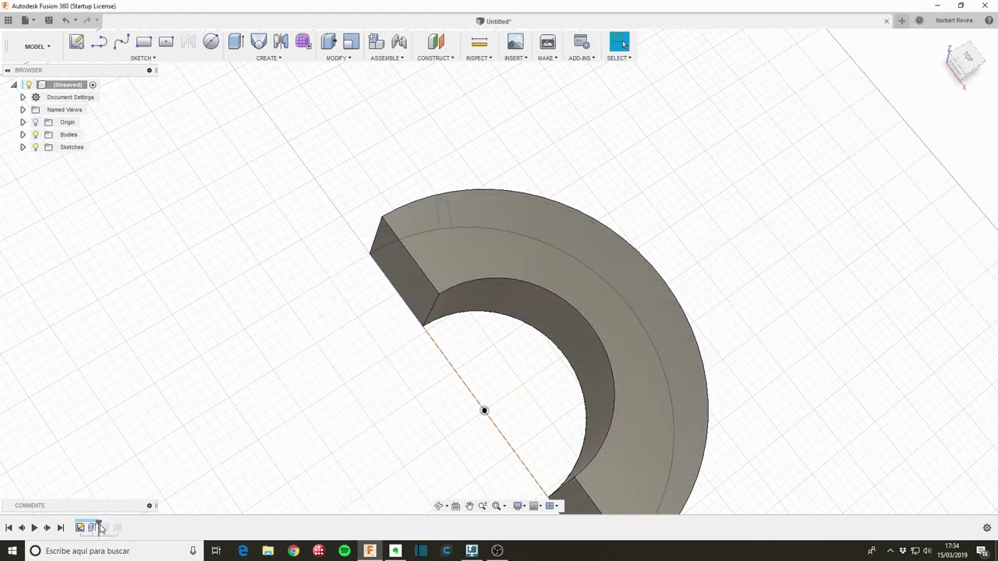
key("e")
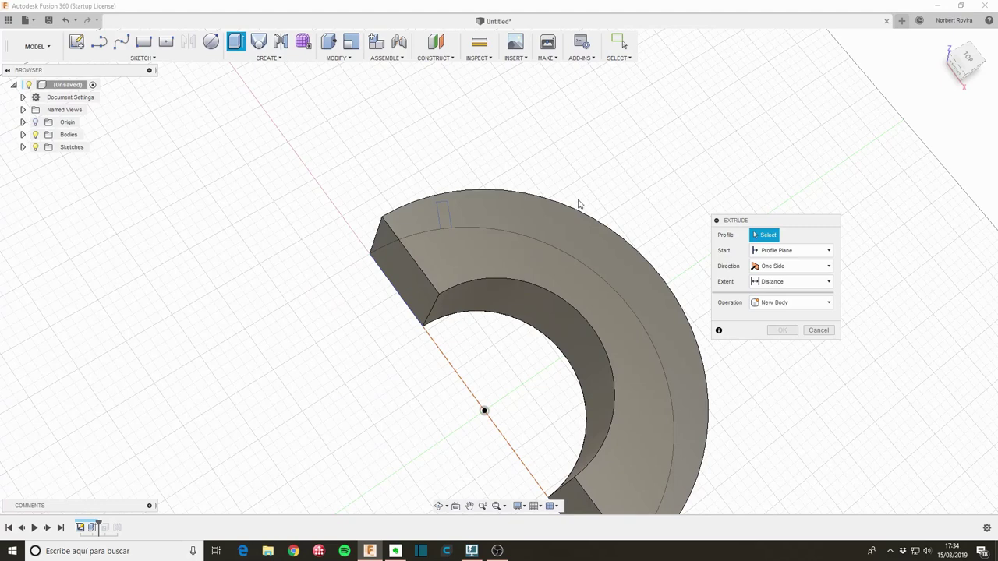
left_click(444, 221)
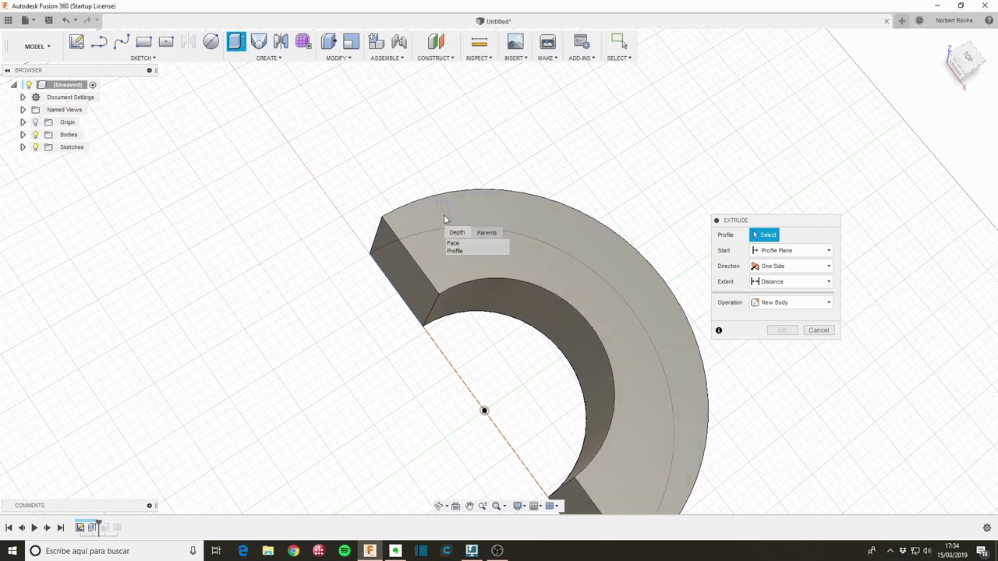
left_click(468, 251)
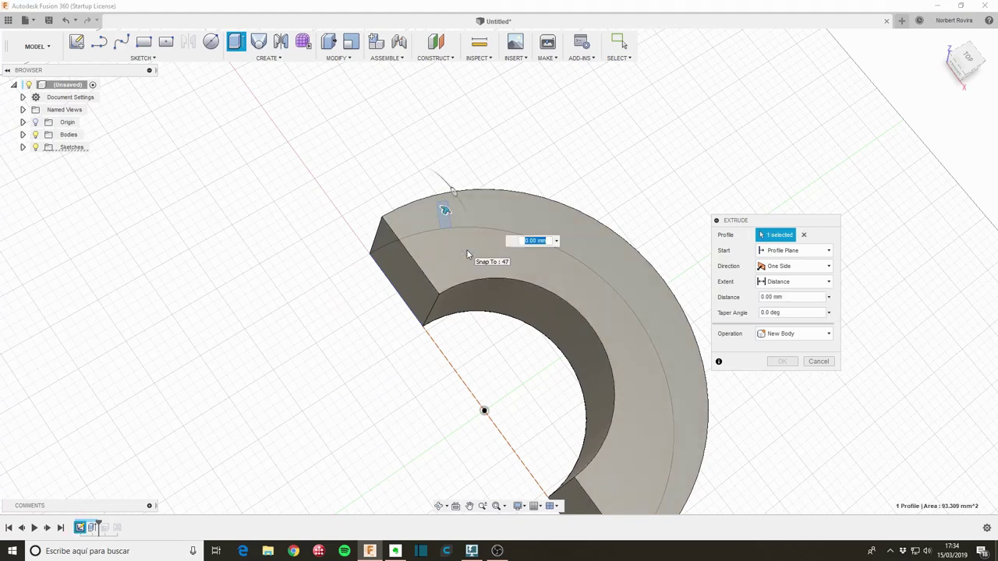
left_click(787, 287)
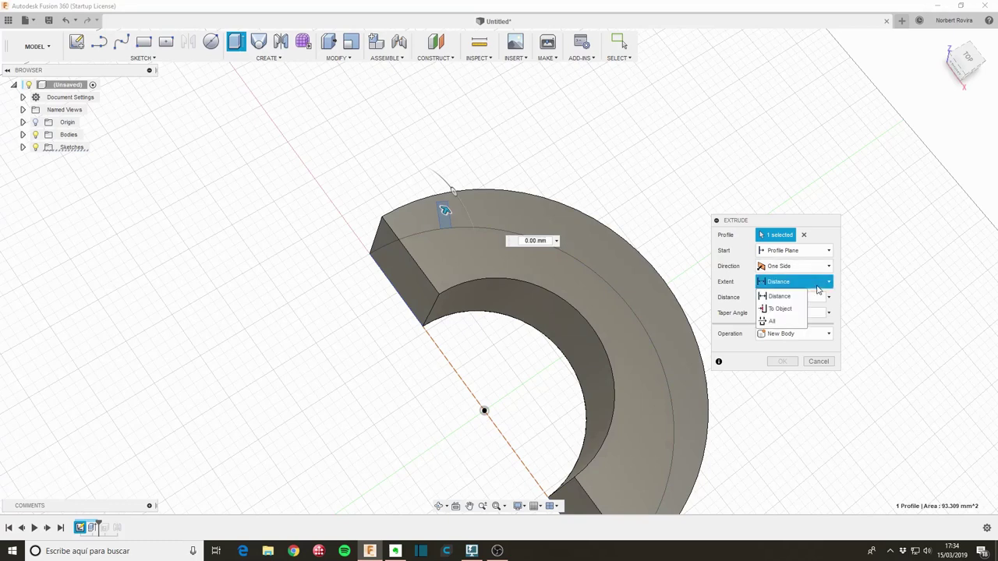
left_click(780, 306)
left_click(567, 239)
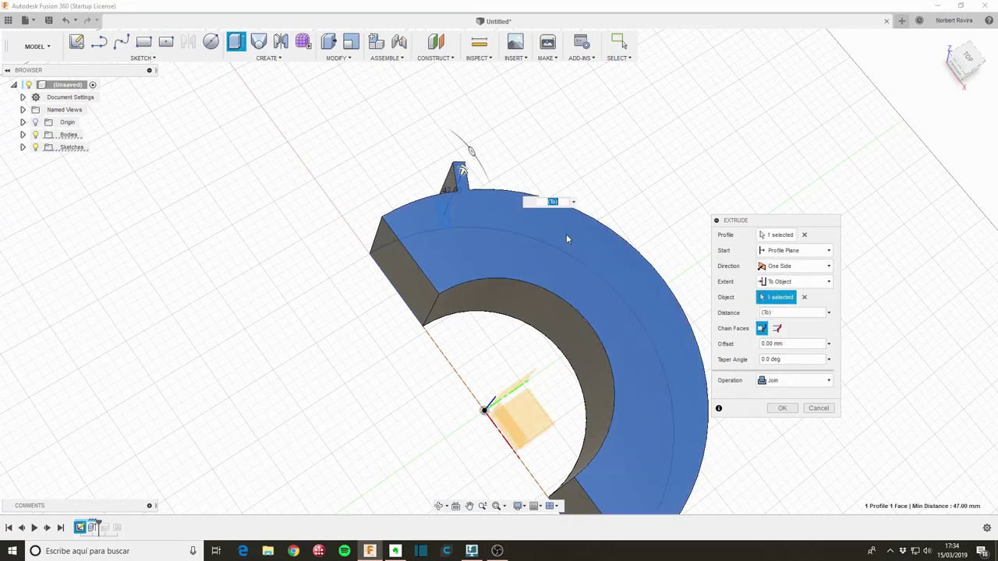
left_click(781, 408)
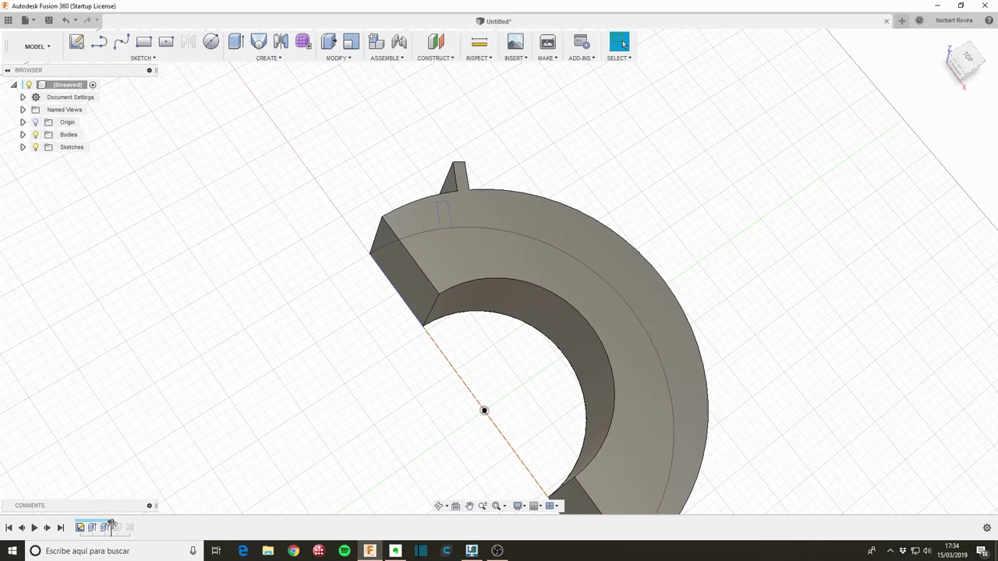
Roll history to the end and view the ring from TOP in orthographic projection
left_click_drag(113, 522, 134, 524)
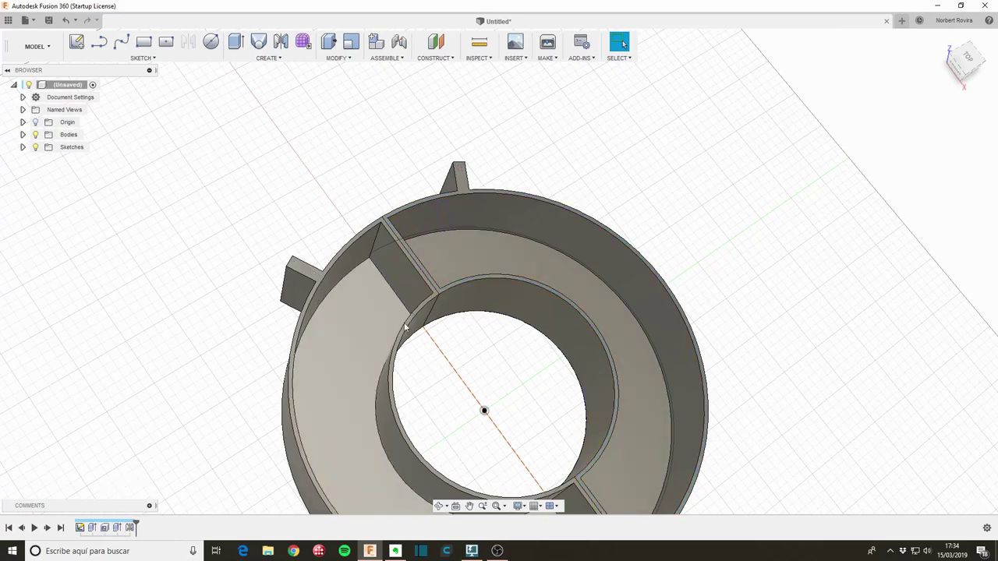
mouse_move(156, 389)
middle_mouse_down("shift")
mouse_move(210, 403)
mouse_move(219, 429)
mouse_move(206, 394)
middle_mouse_up("shift")
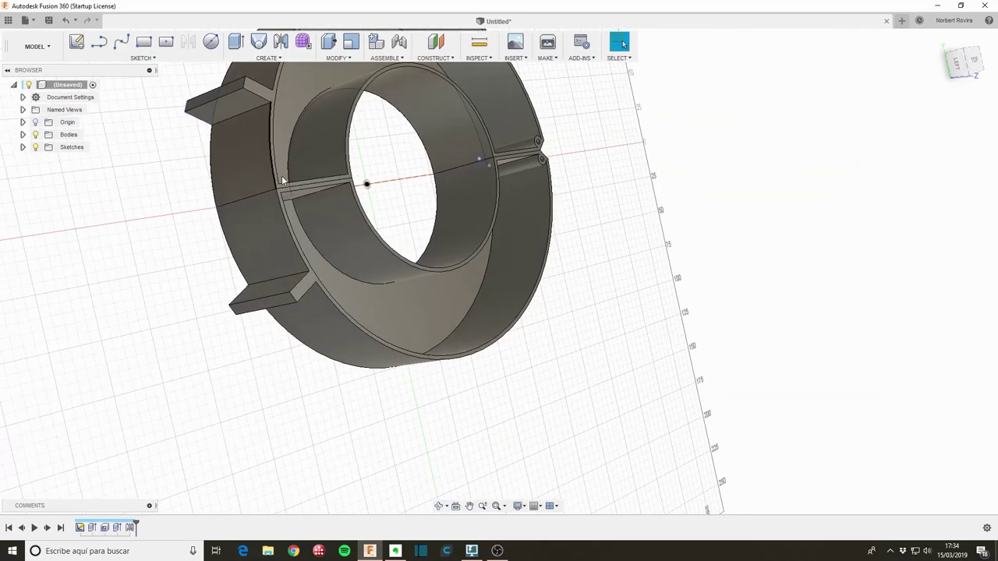
left_click(971, 61)
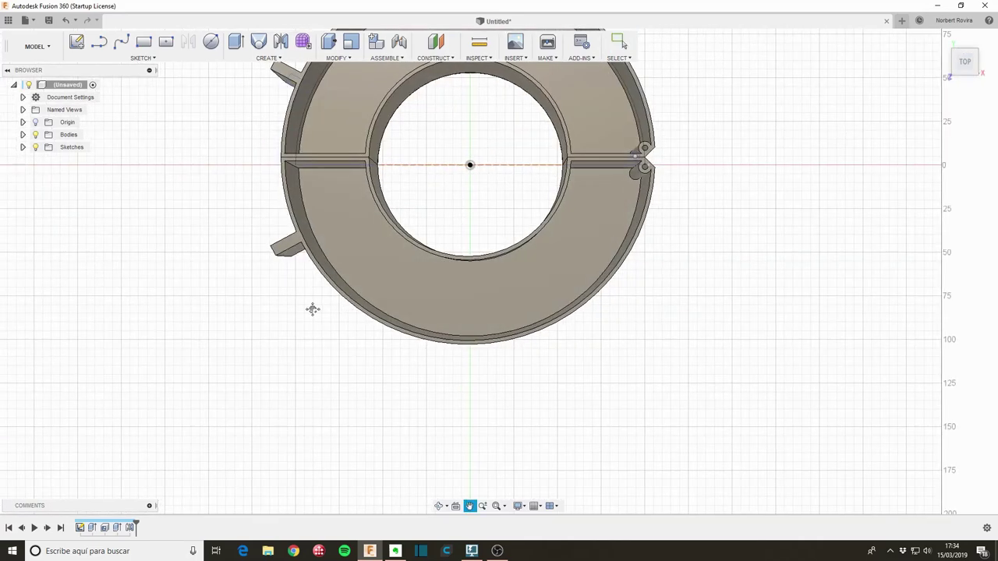
scroll(310, 257, "up", 3)
scroll(320, 255, "up", 3)
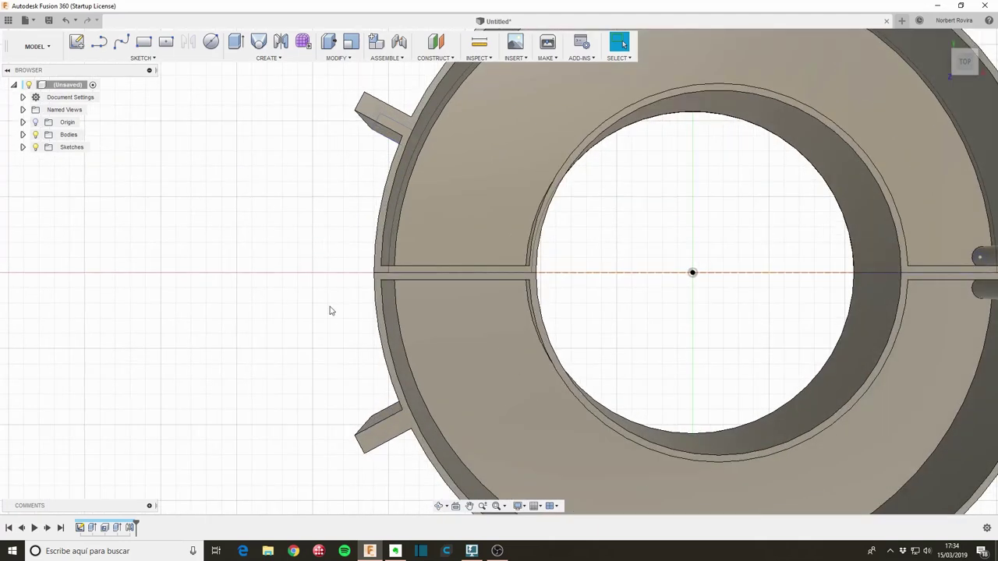
mouse_move(964, 62)
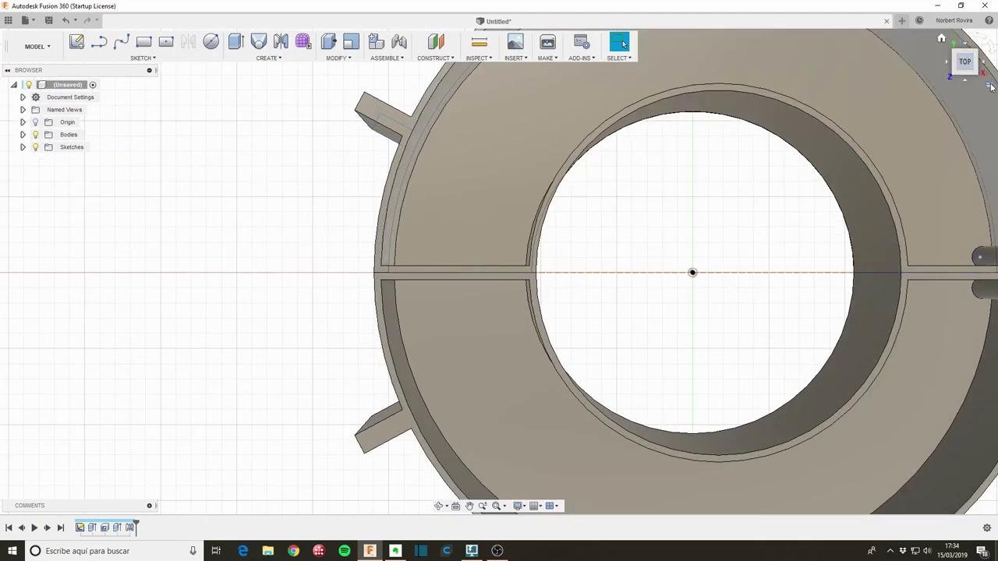
left_click(990, 87)
left_click(945, 121)
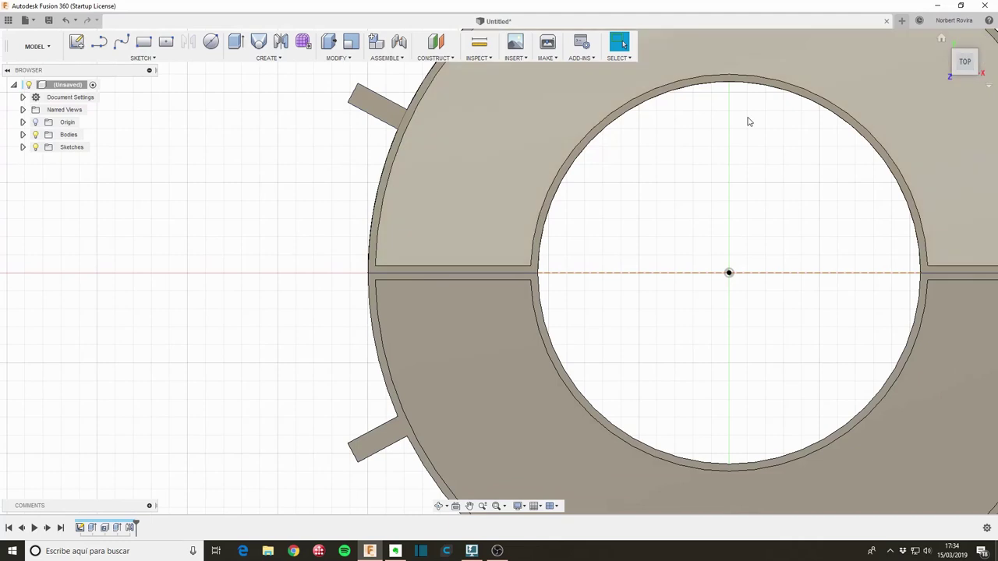
middle_click_drag(312, 276, 289, 283)
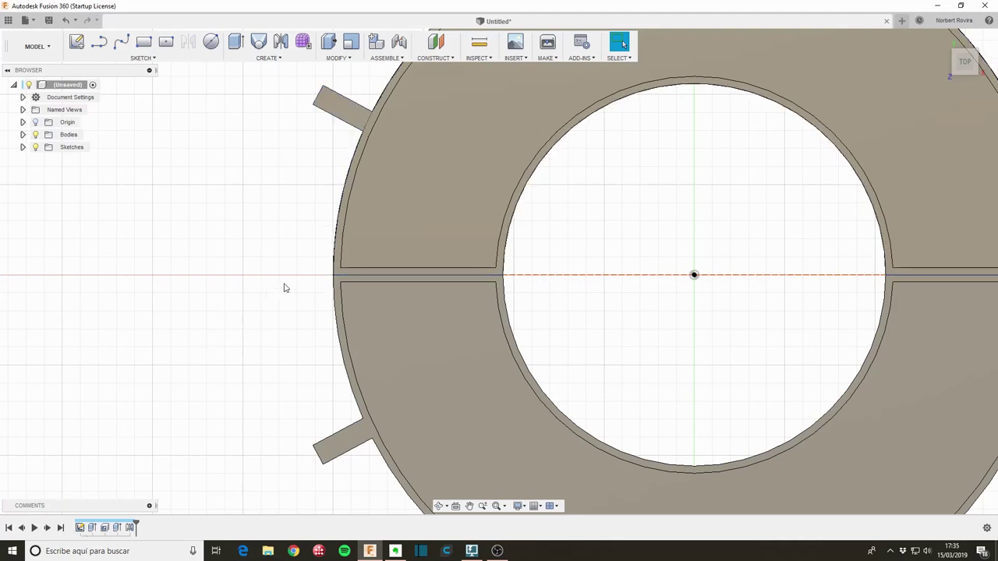
Create a new sketch on the ring's plane
key("s")
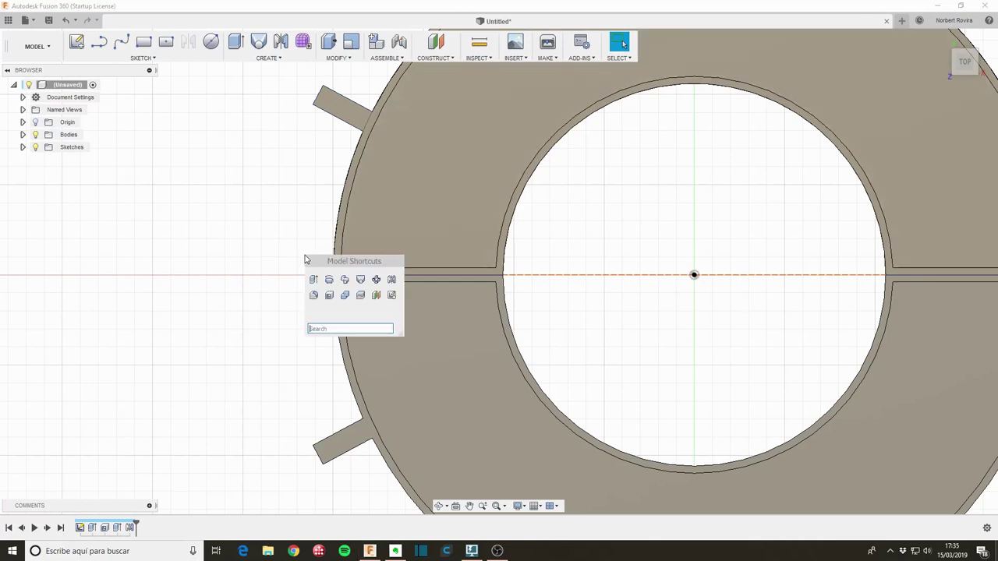
left_click(392, 296)
left_click(709, 231)
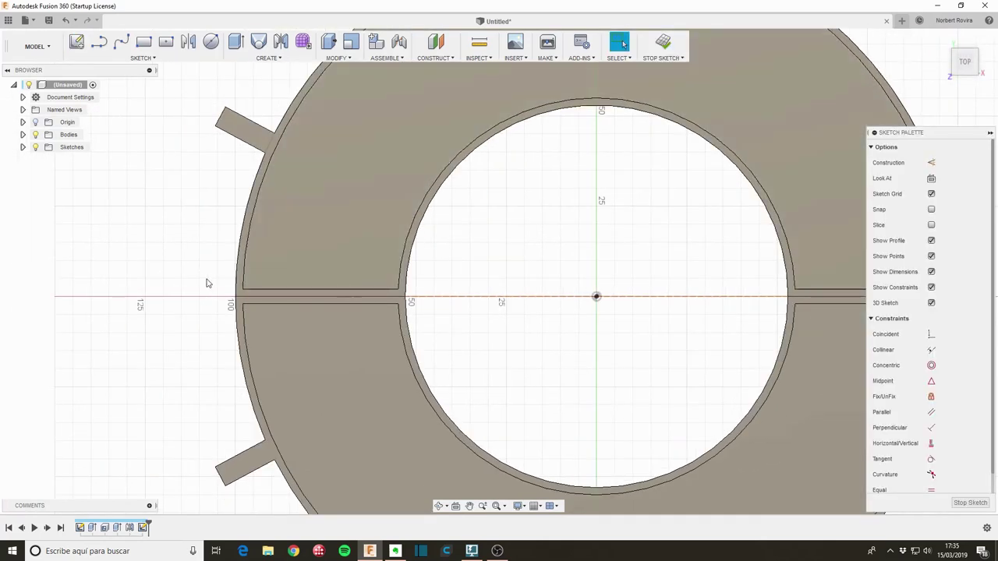
Project the upper and lower outer arc edges into the sketch
key("p")
left_click(236, 292)
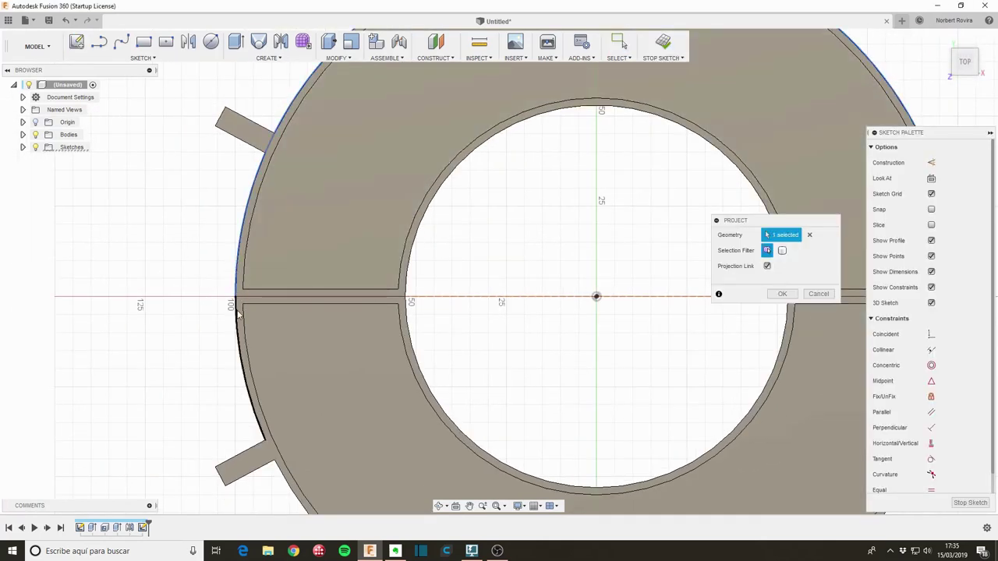
left_click(238, 314)
left_click(782, 294)
Zoom in on the split line and pick the Arc tool from Sketch Shortcuts
scroll(192, 283, "up", 1)
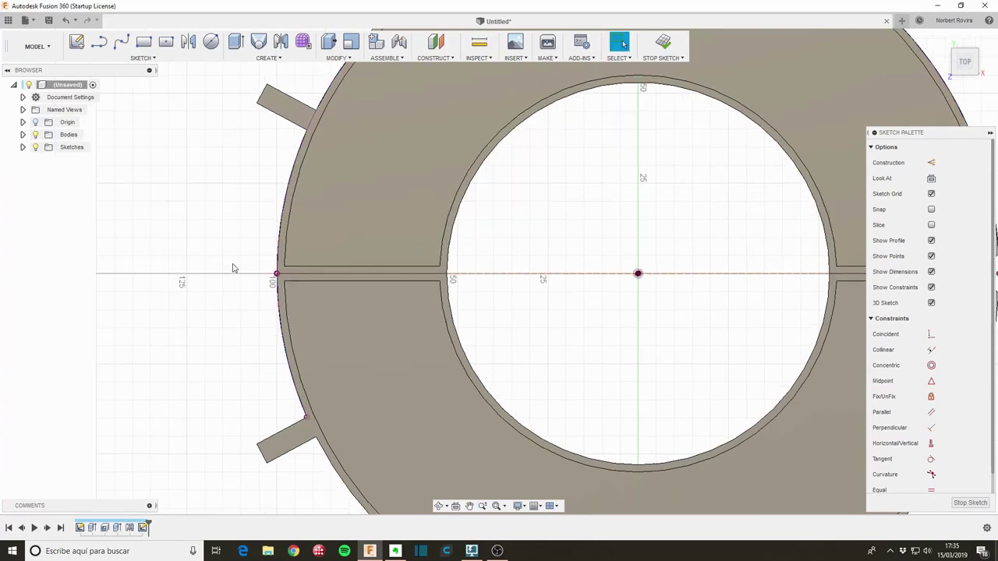
scroll(233, 267, "up", 2)
key("s")
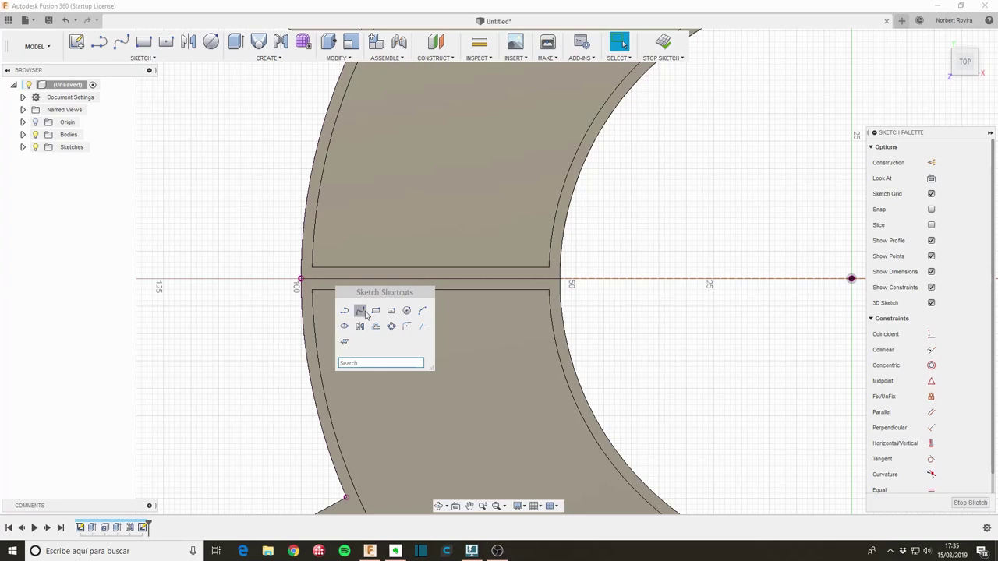
left_click(423, 314)
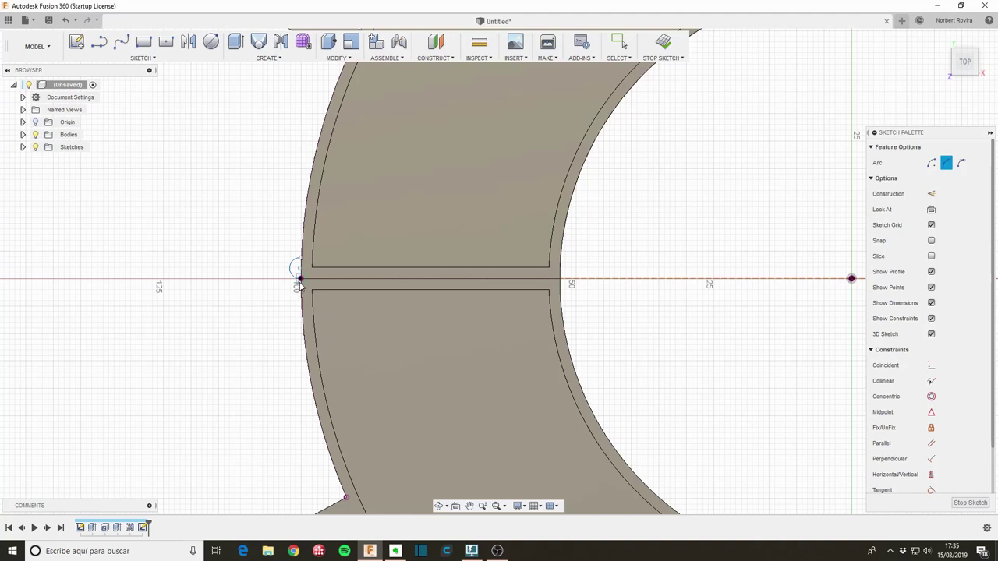
Draw a short horizontal and a vertical line at the joint, ending in a tangent arc
key("s")
left_click(286, 327)
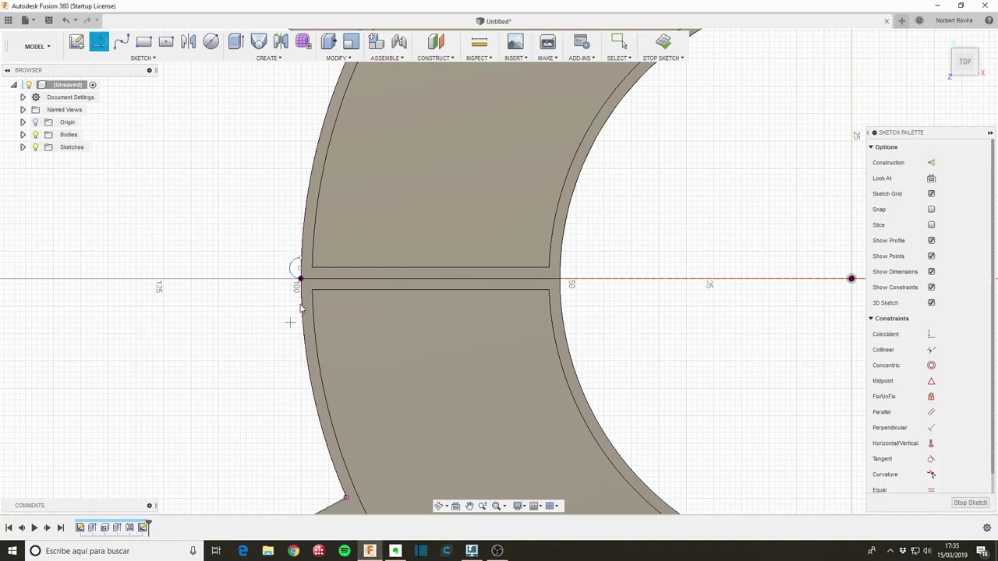
left_click(301, 280)
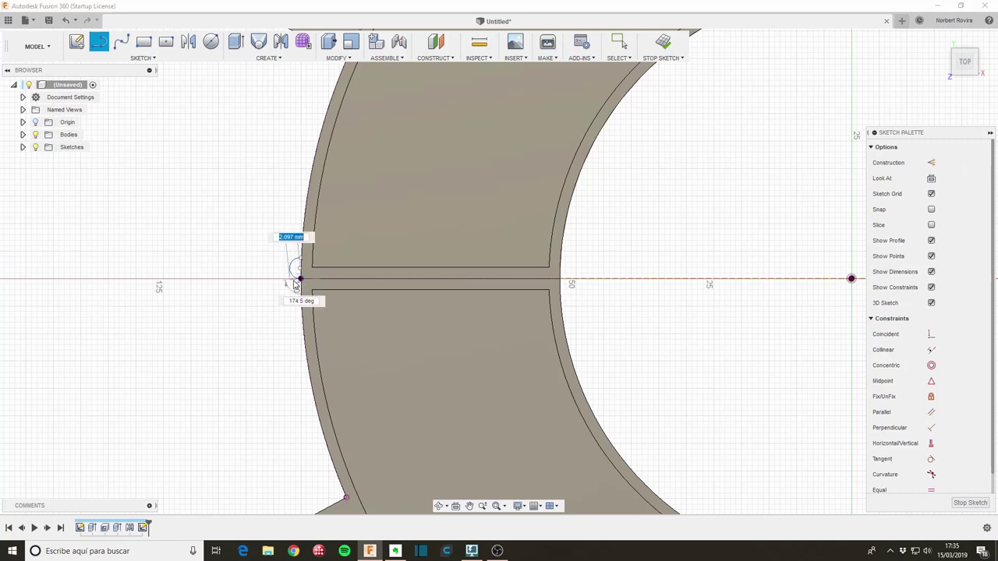
scroll(293, 282, "up", 3)
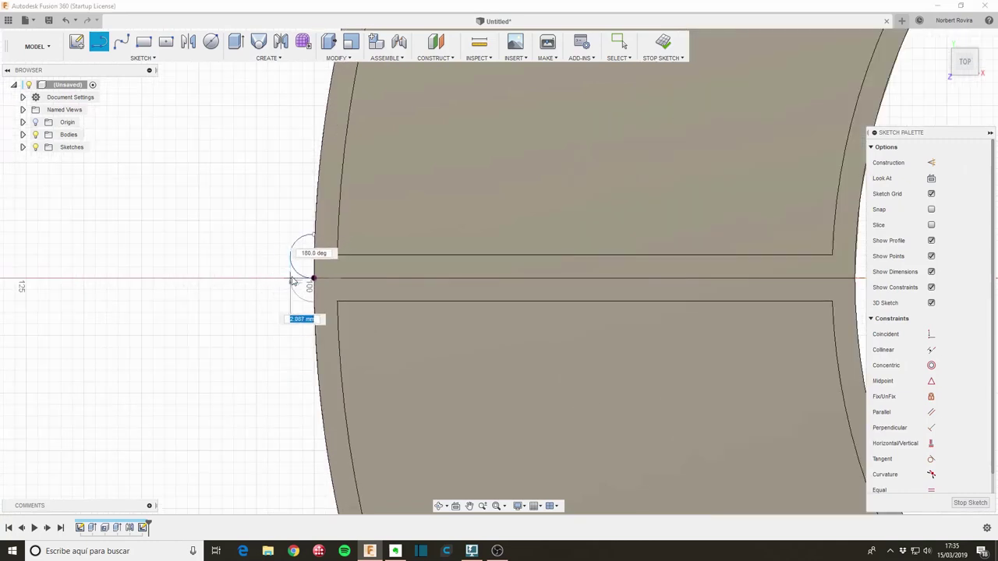
left_click(293, 281)
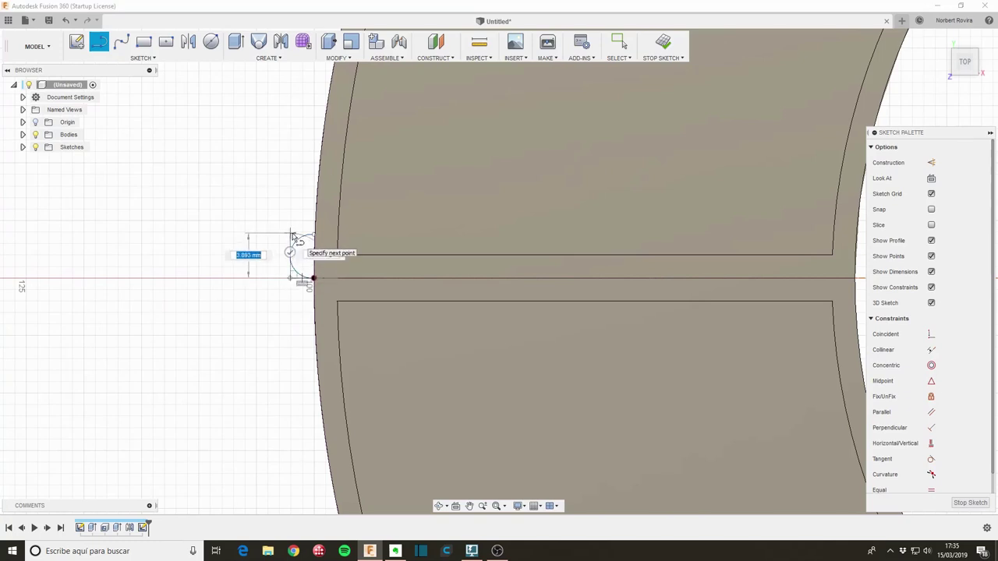
left_click(292, 236)
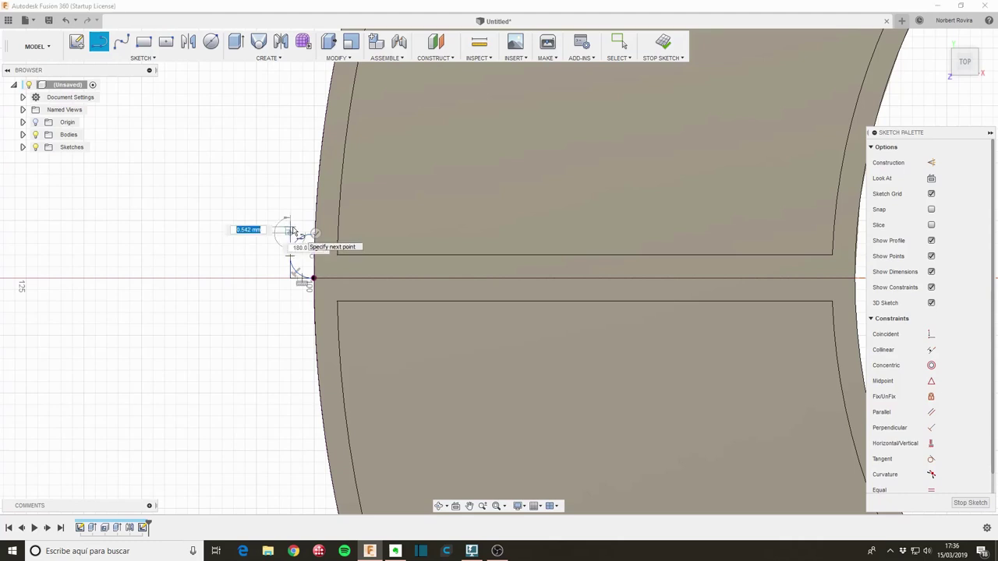
left_click_drag(293, 237, 315, 234)
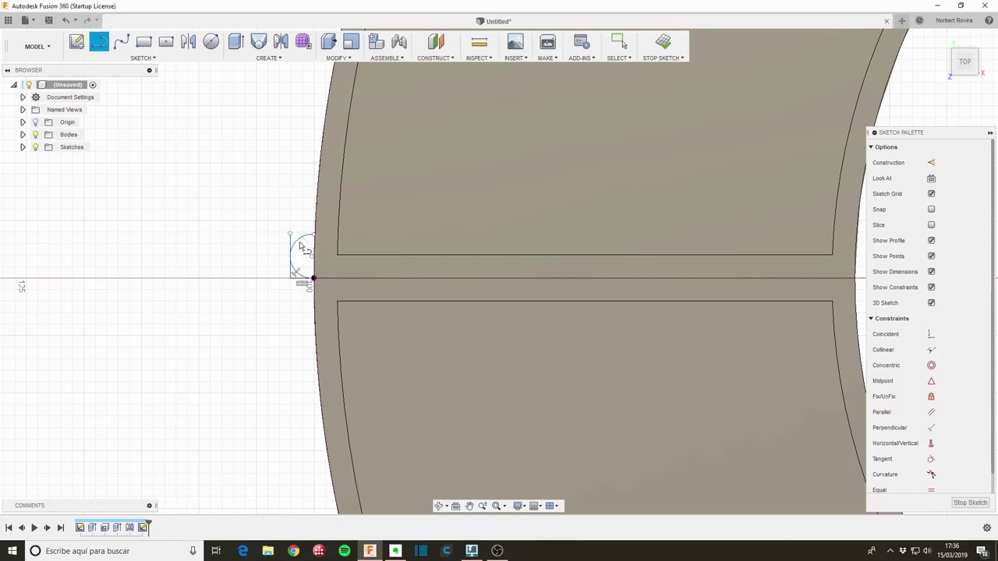
Draw a second round arc straight above the first, closing the knuckle profile
key("s")
left_click(379, 240)
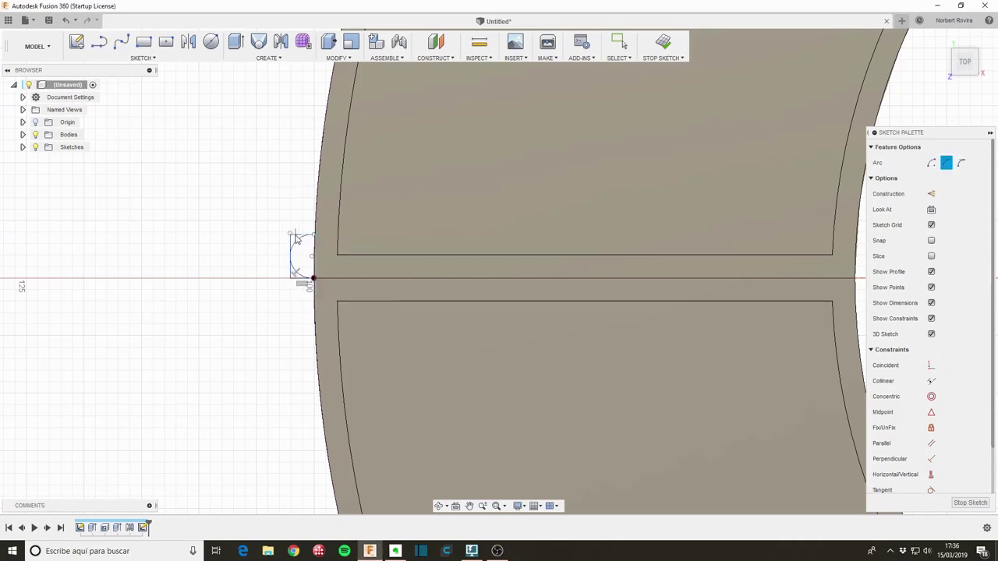
left_click(290, 236)
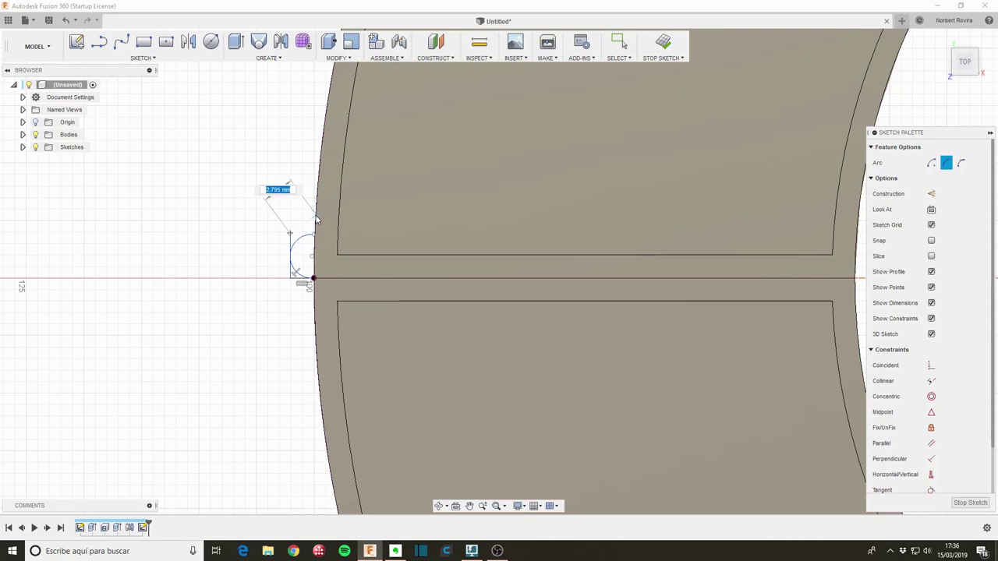
left_click(290, 191)
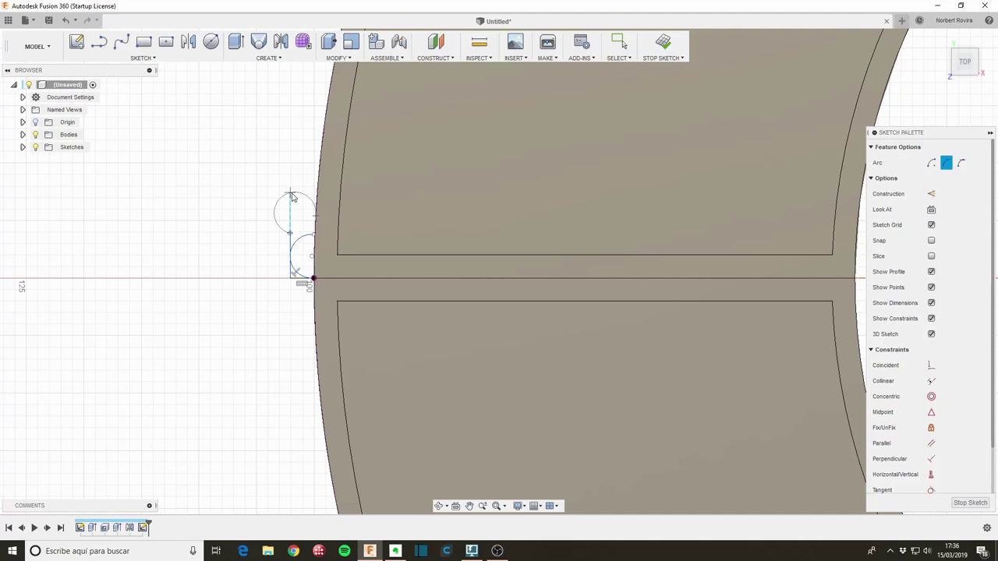
left_click(292, 195)
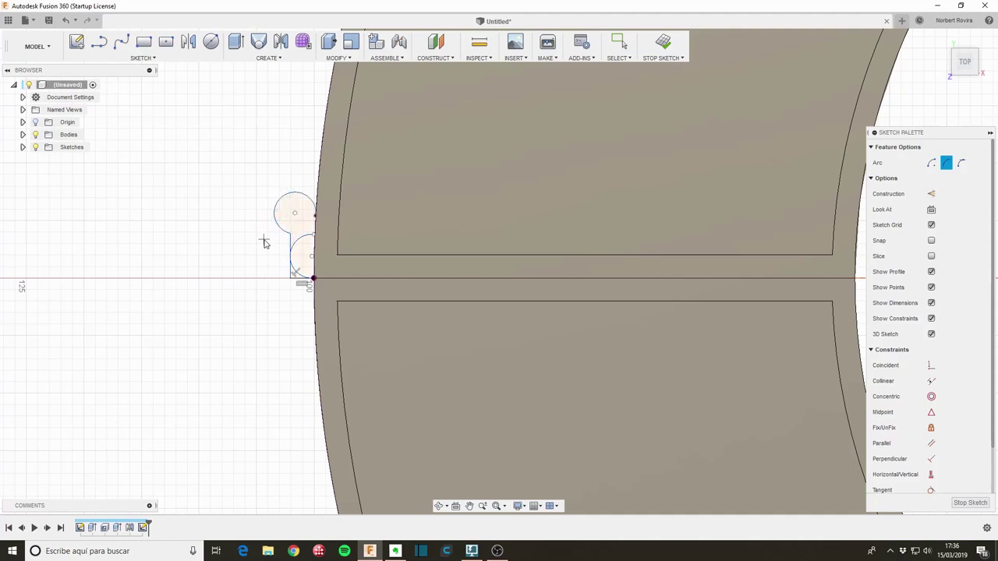
Trim the upper circle and replace it with a three-point arc
key("s")
left_click(349, 279)
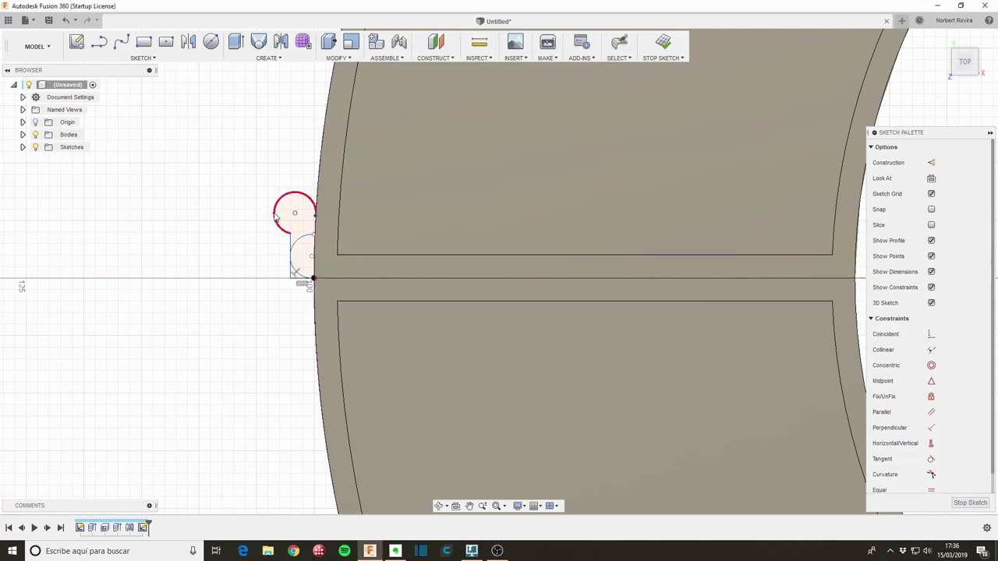
left_click(275, 217)
key("s")
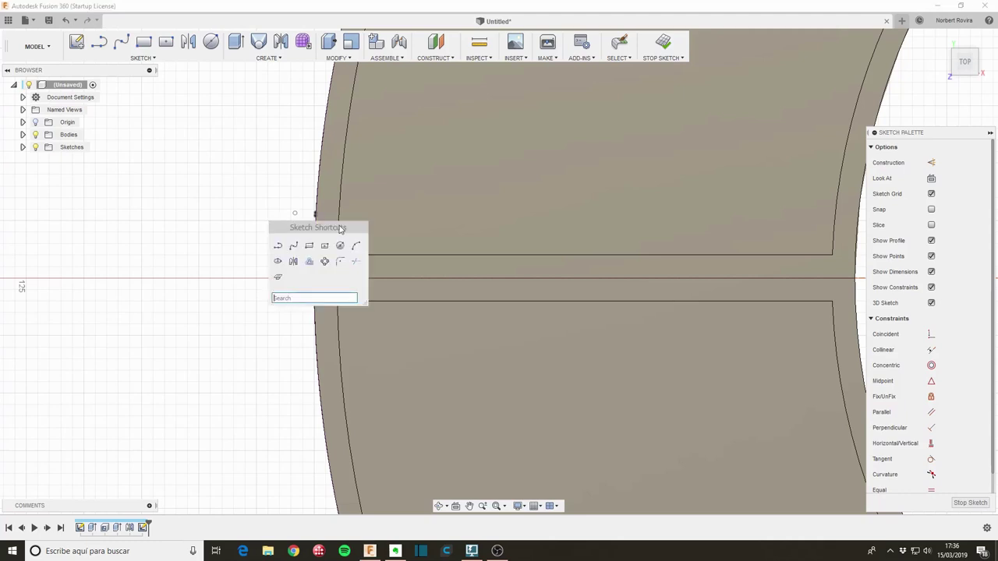
left_click(356, 243)
left_click(290, 234)
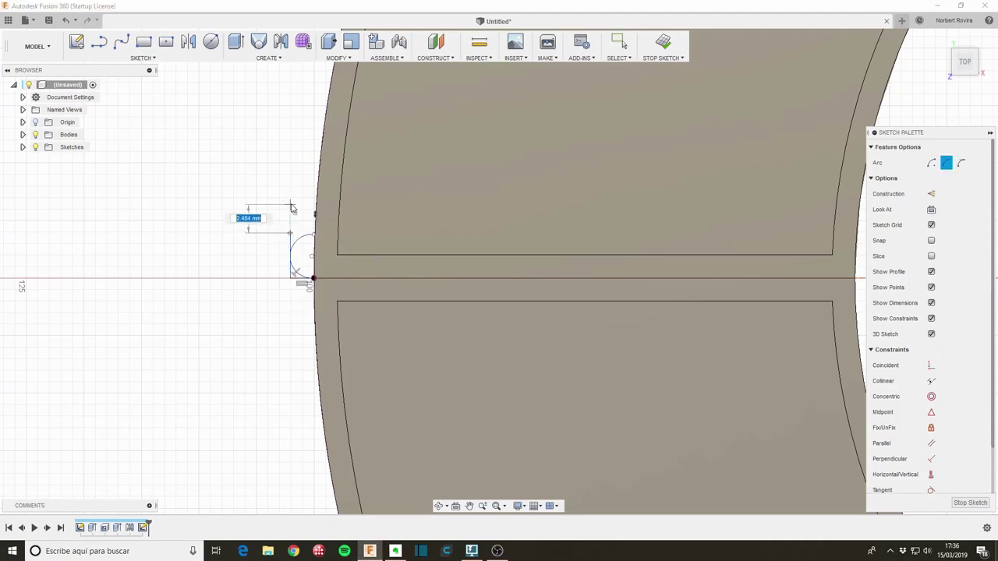
left_click(290, 199)
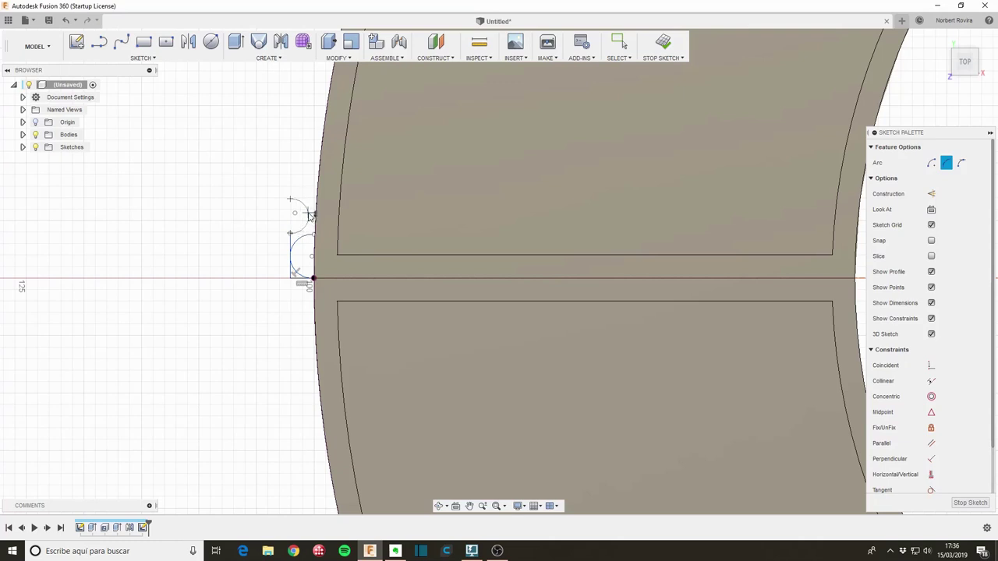
left_click(309, 216)
Close the tab profile with lines running below the joint and back to the ring edge
key("s")
left_click(282, 252)
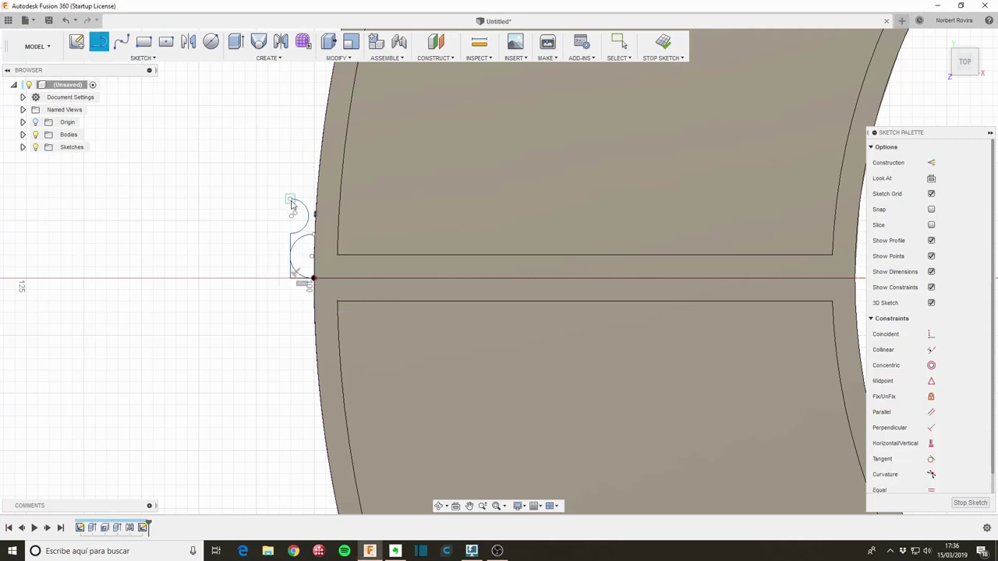
left_click(290, 199)
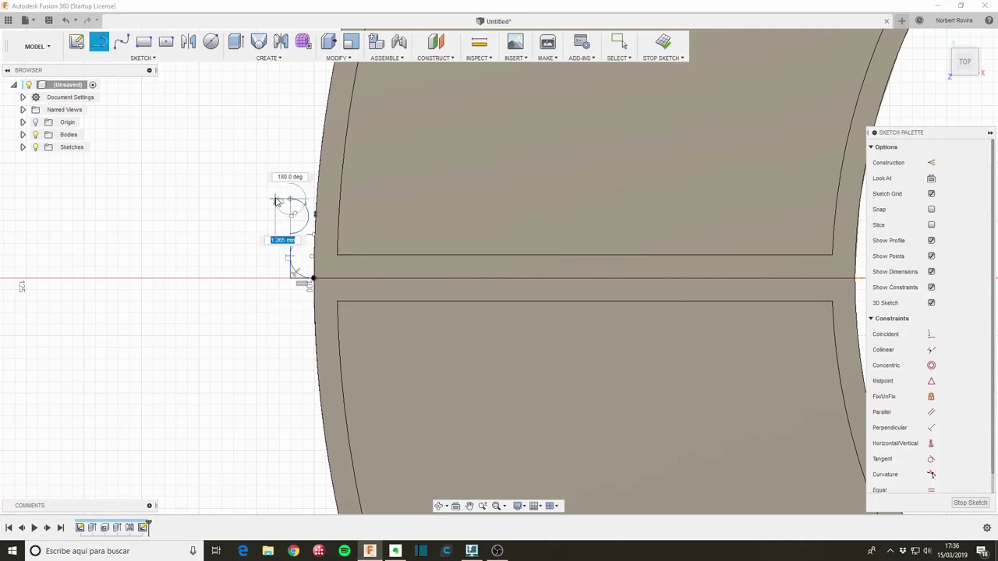
left_click(275, 201)
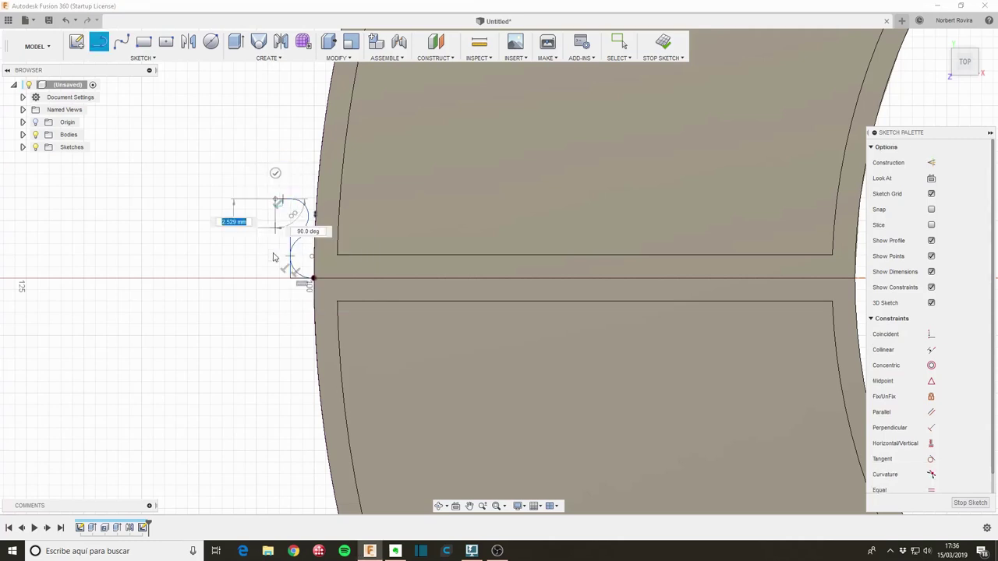
left_click(274, 316)
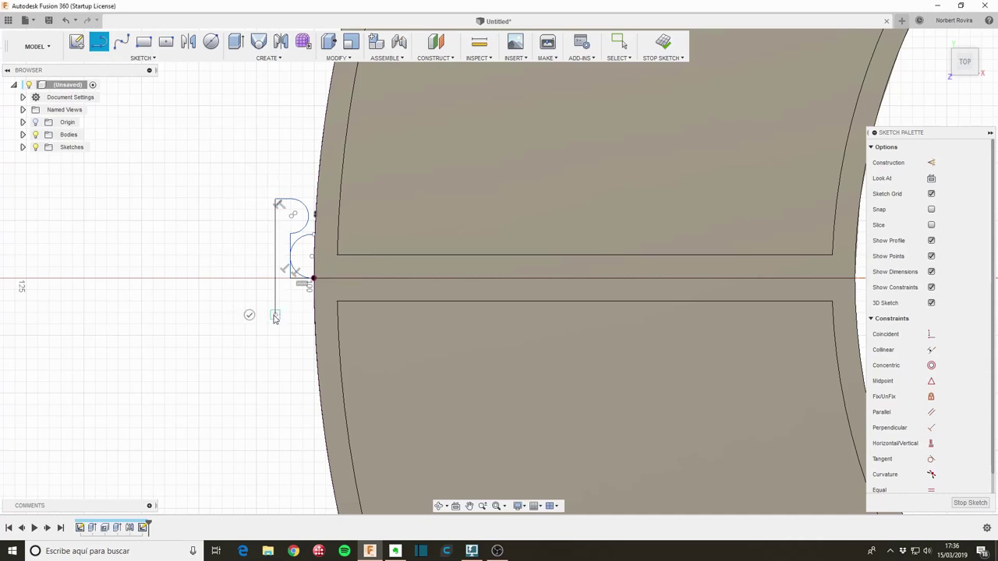
left_click(314, 316)
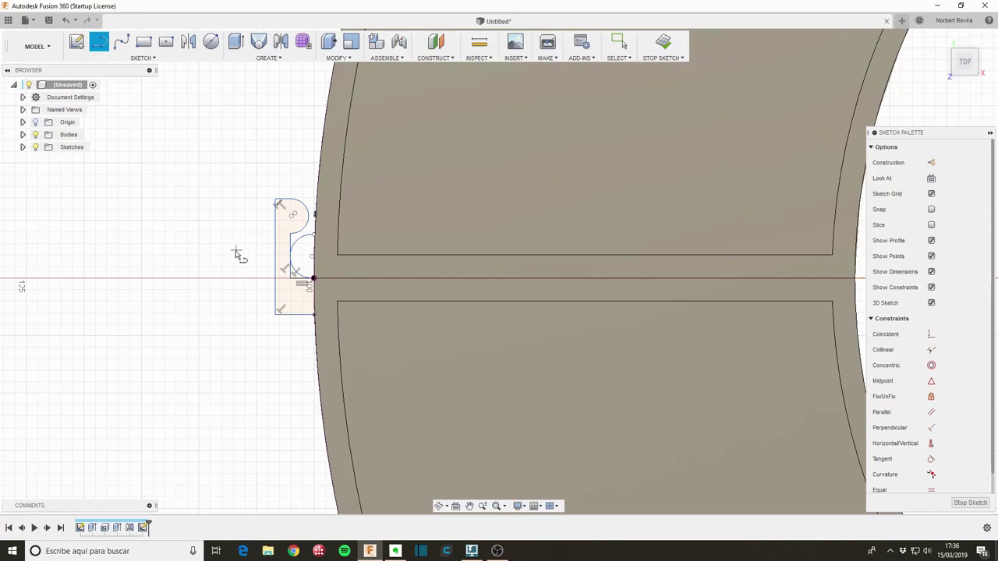
key("Escape")
left_click(275, 253)
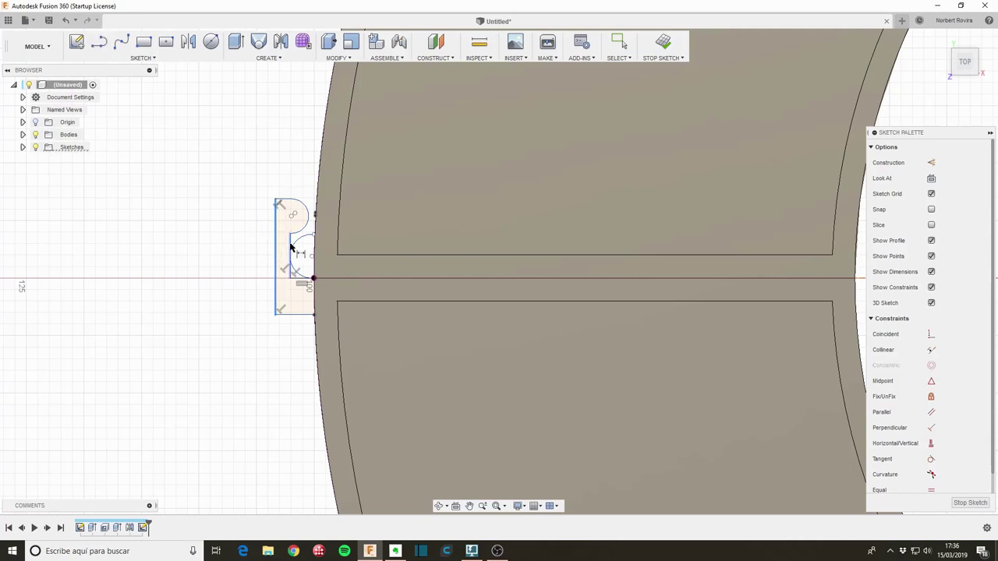
Dimension the knuckle width at 2 mm and the lower arc radius at 2 mm
left_click(290, 247)
left_click(290, 166)
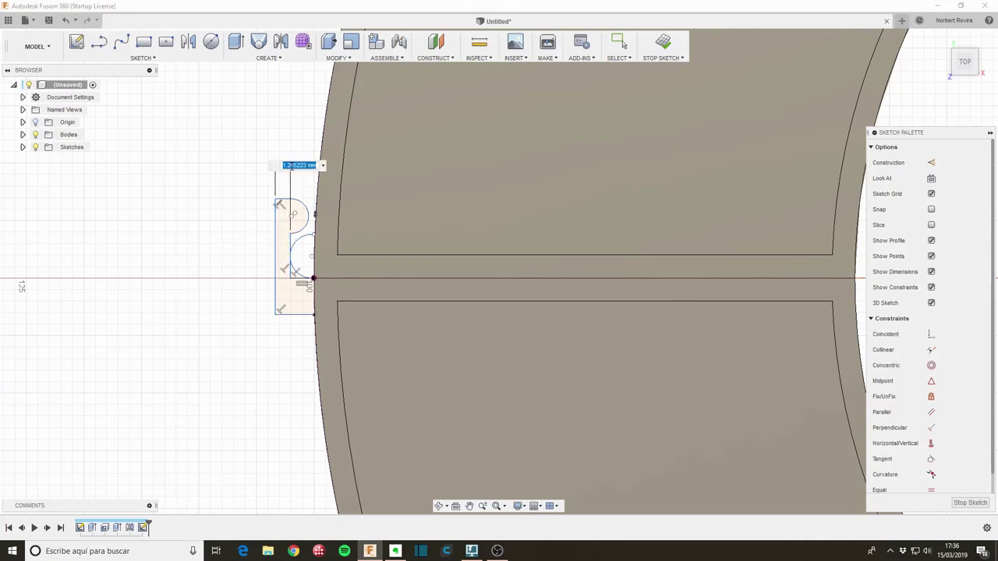
type("2")
key("Return")
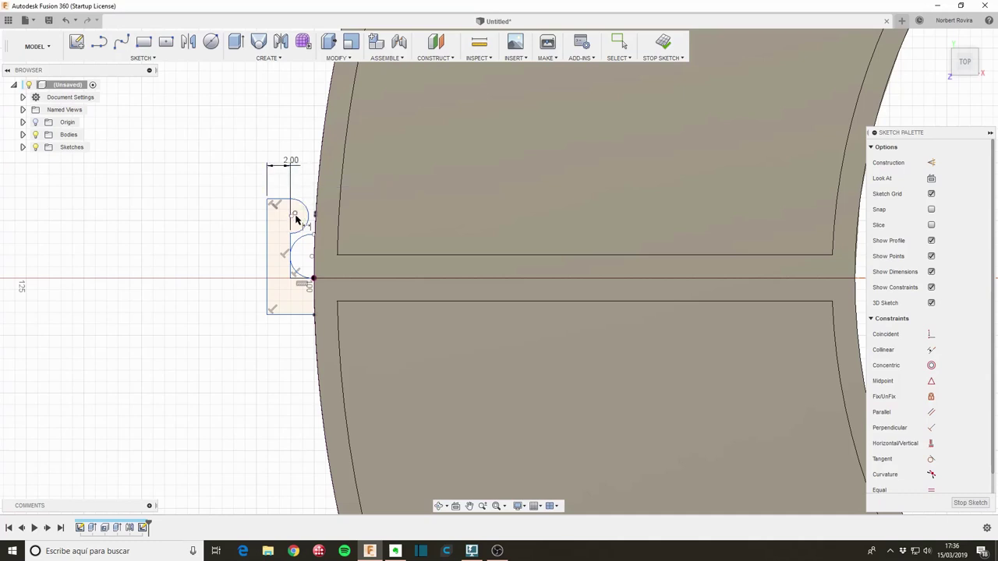
left_click(293, 250)
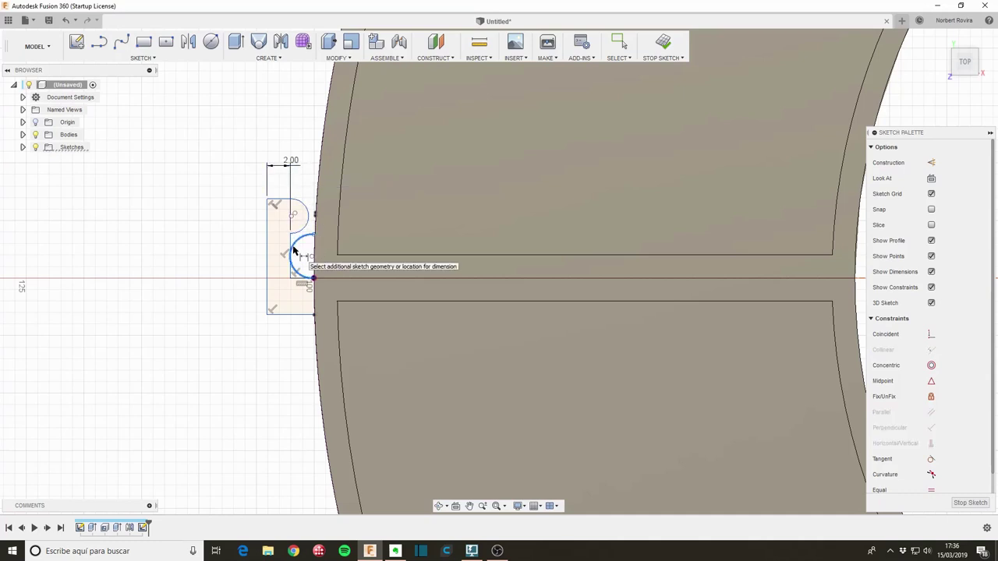
left_click(366, 237)
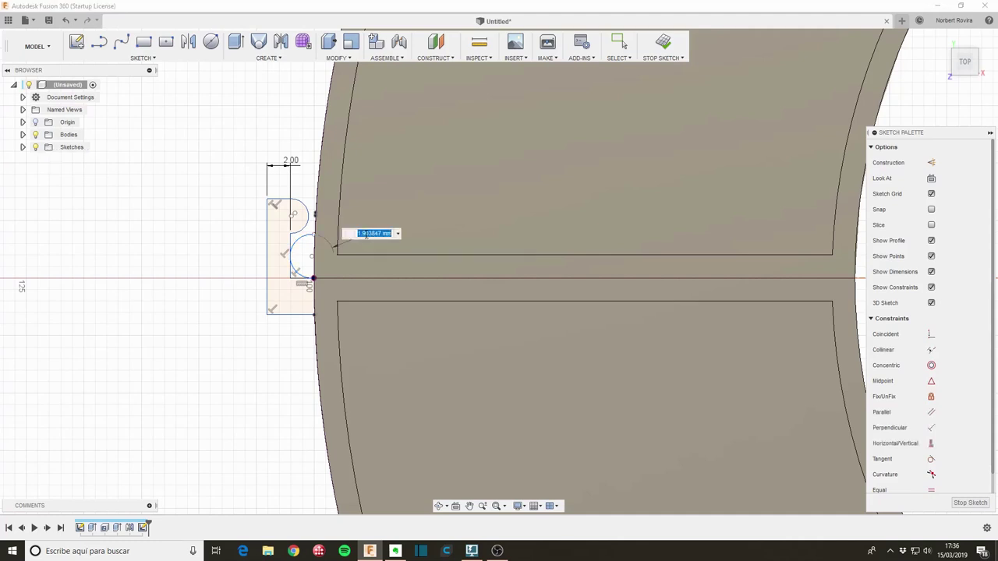
type("2")
key("Return")
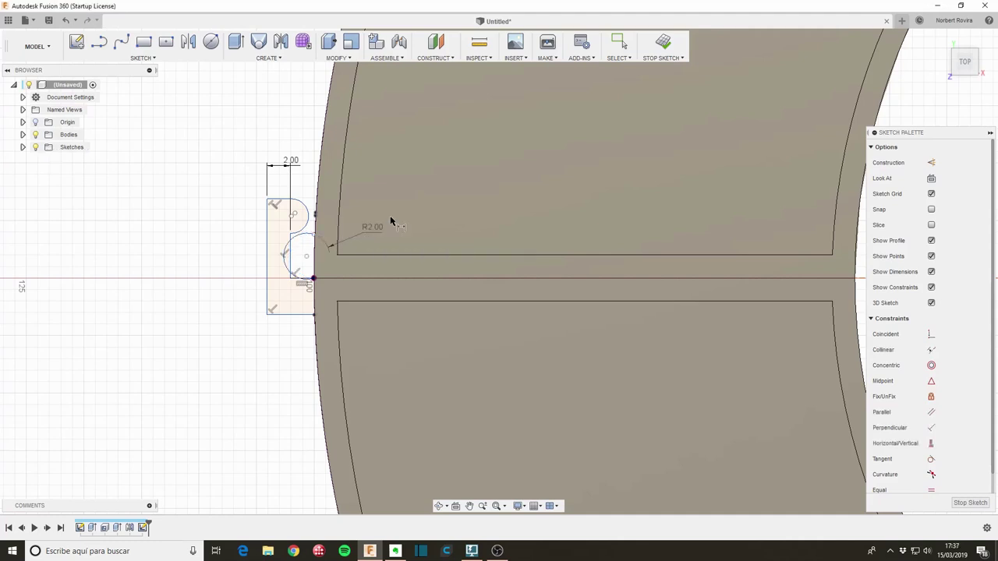
Nudge the inner vertical line left and give the upper arc a 2 mm radius
key("Escape")
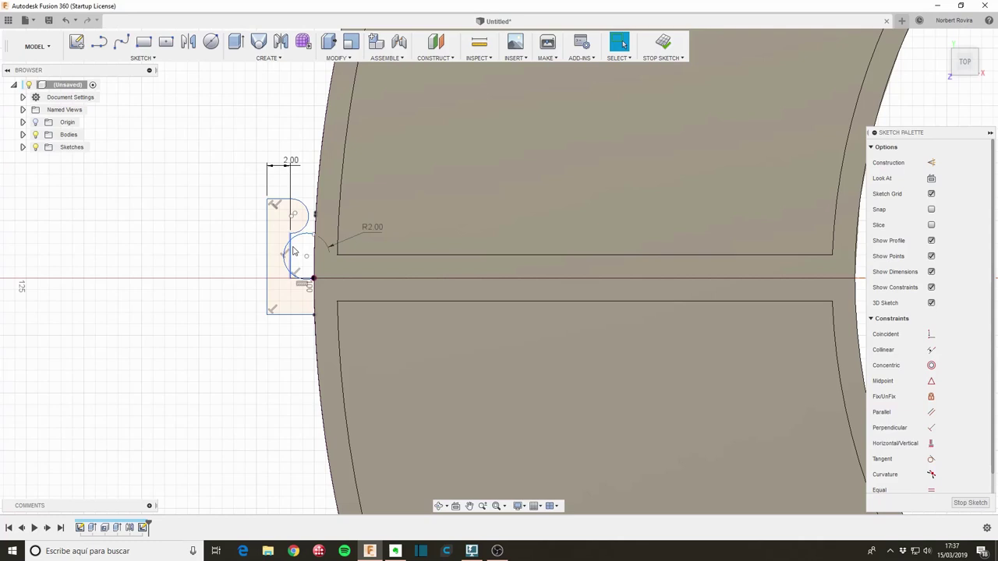
left_click(294, 251)
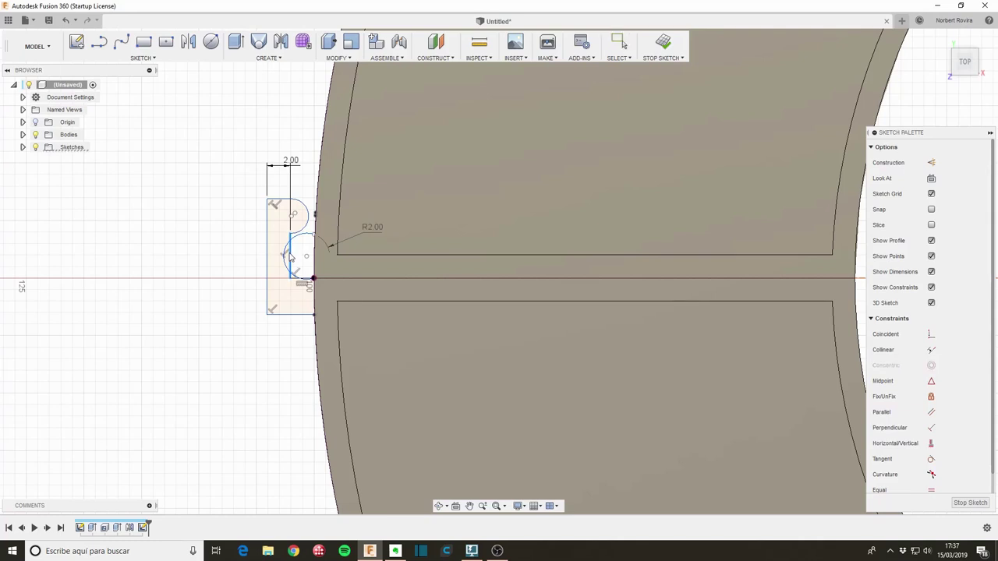
left_click_drag(292, 257, 286, 260)
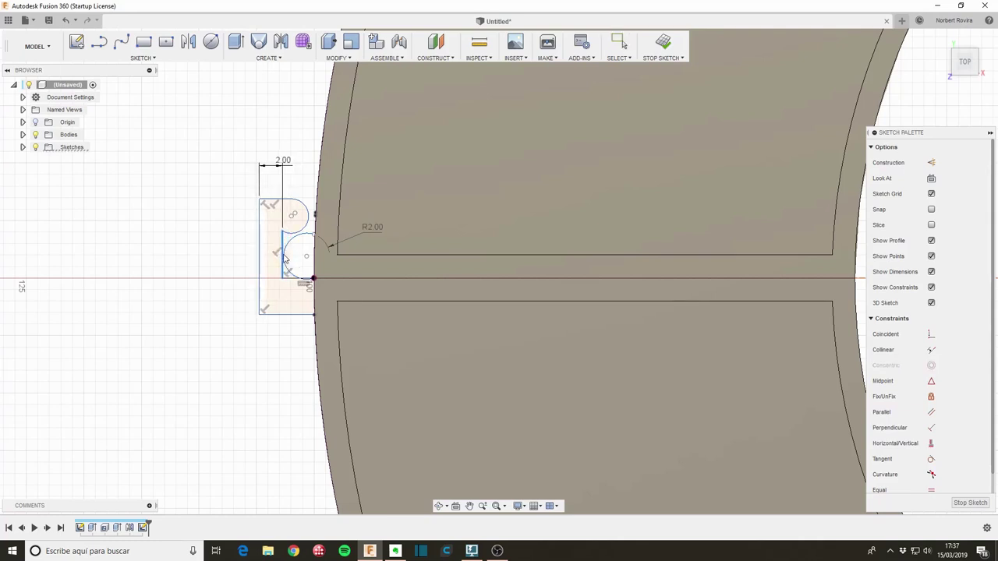
left_click(309, 221)
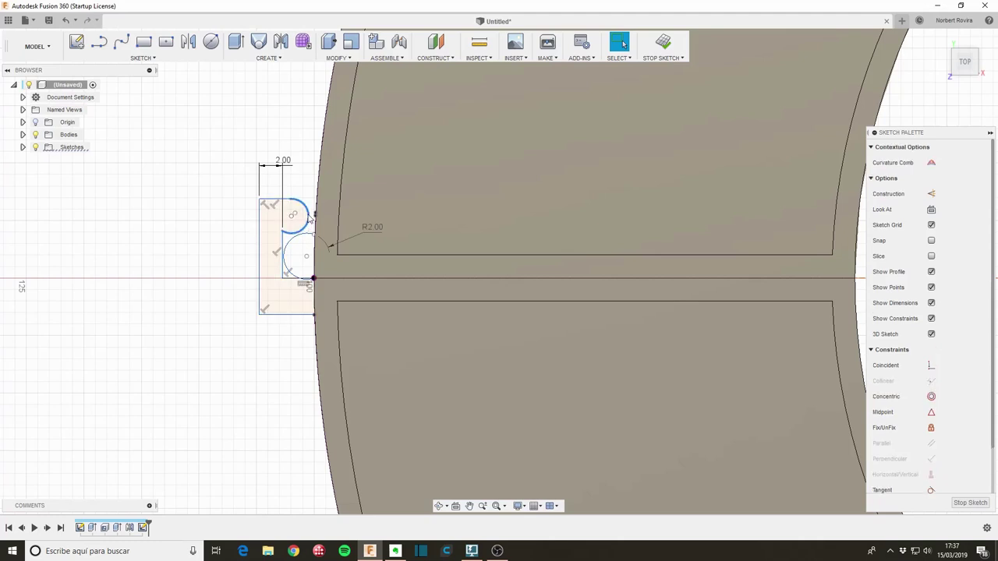
key("d")
left_click(310, 212)
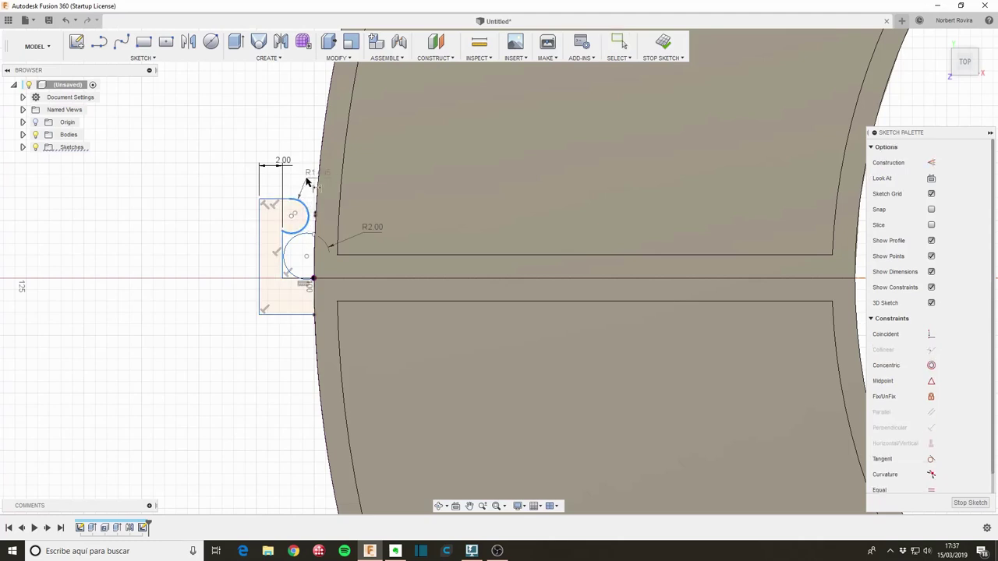
left_click(307, 181)
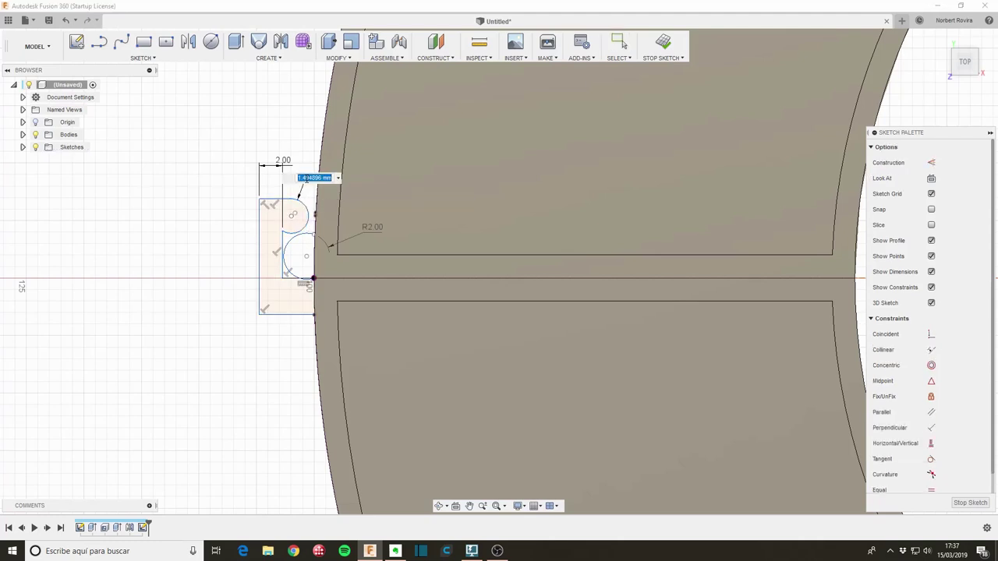
type("2")
key("Return")
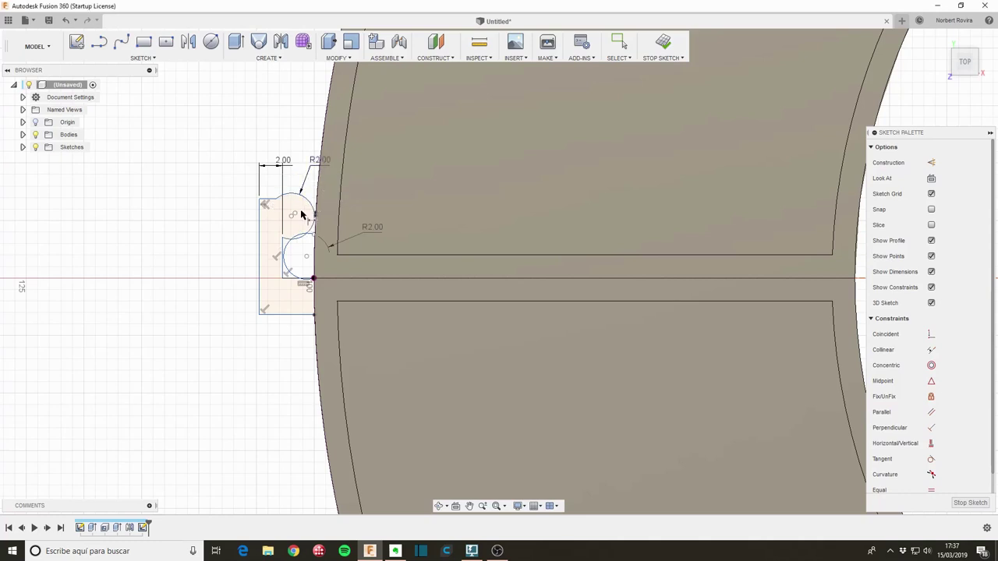
key("Escape")
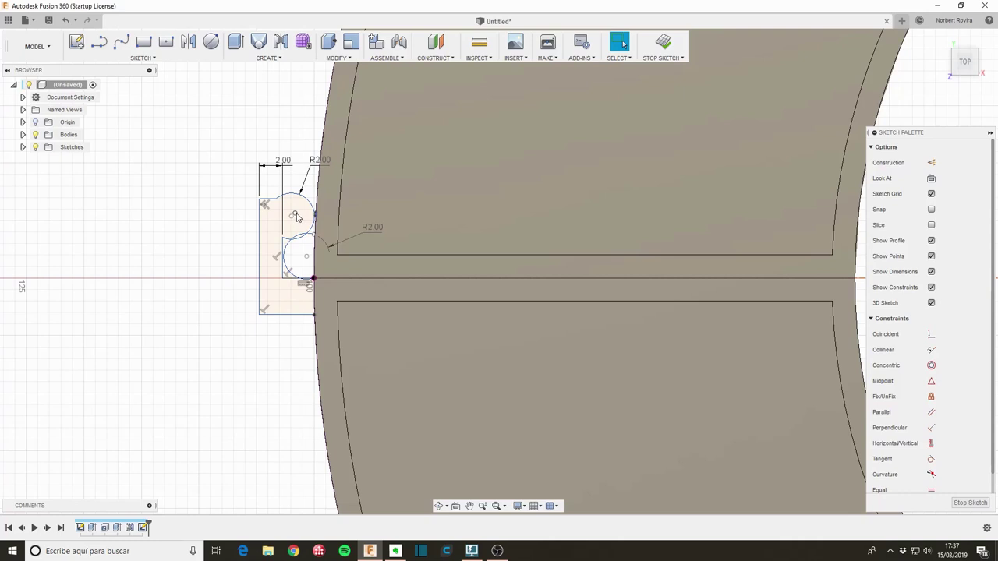
Make the upper arc tangent to the tab's left line
left_click(295, 215)
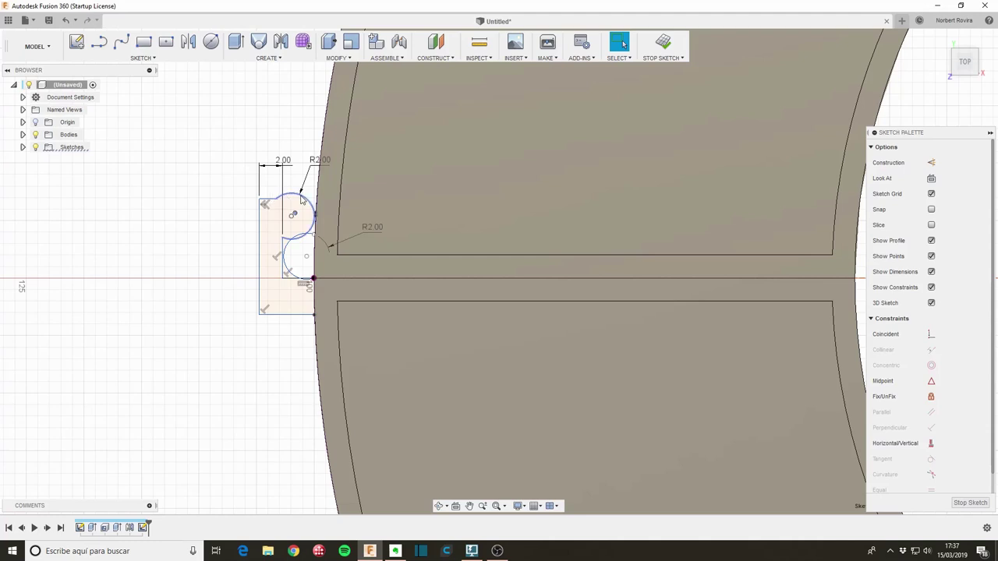
left_click(286, 201)
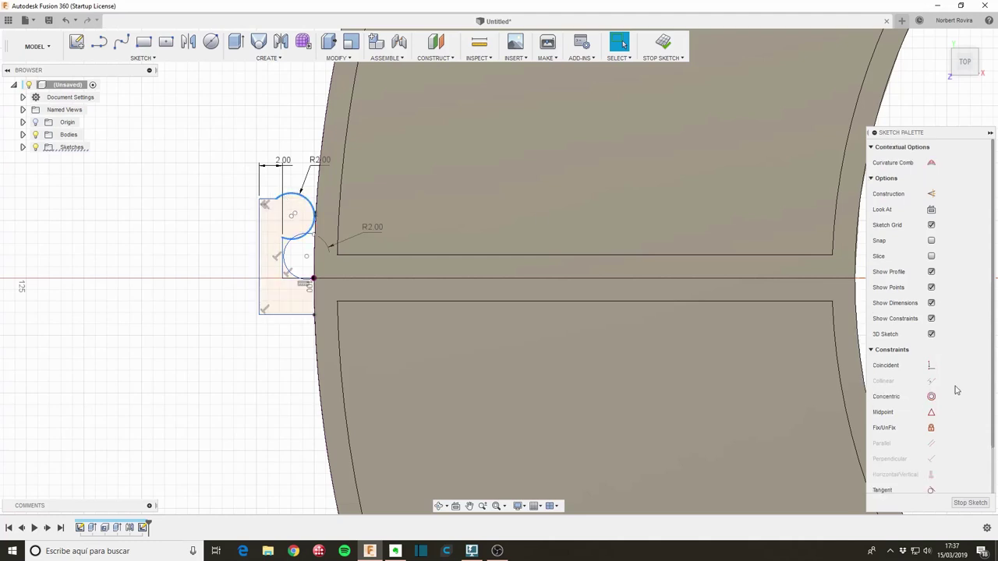
left_click(932, 491)
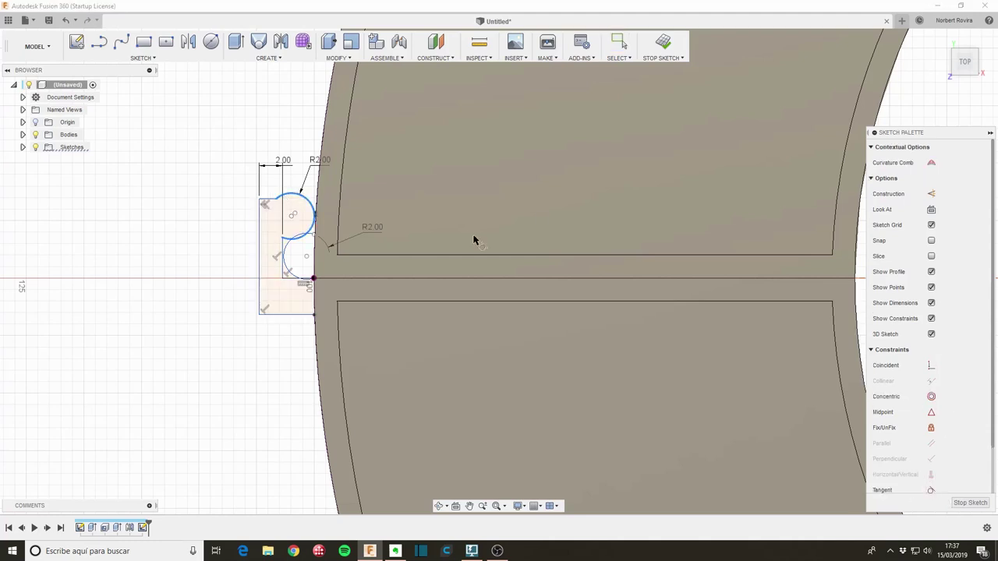
left_click(269, 201)
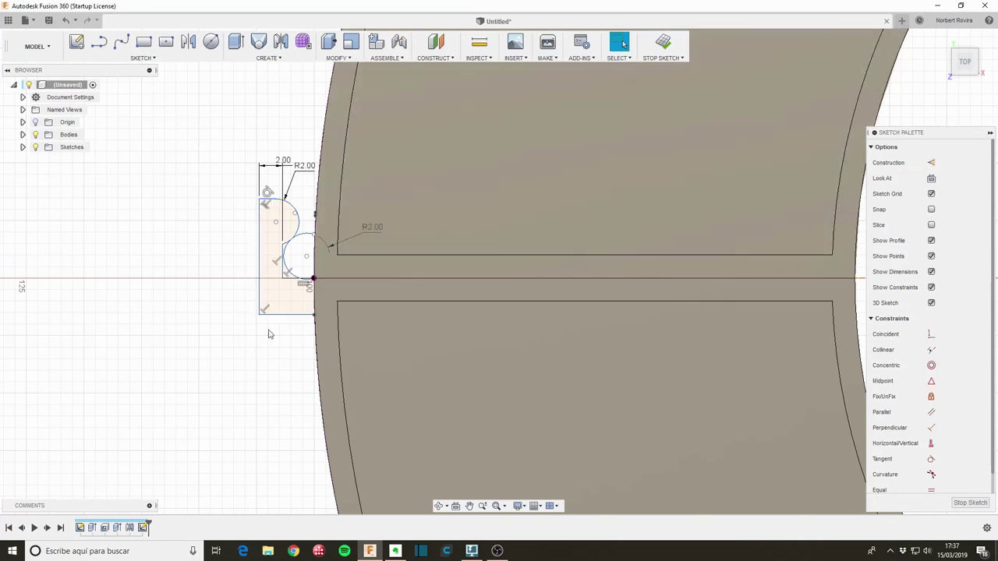
Finish the hinge sketch and select the tab profile for extrusion
left_click(968, 503)
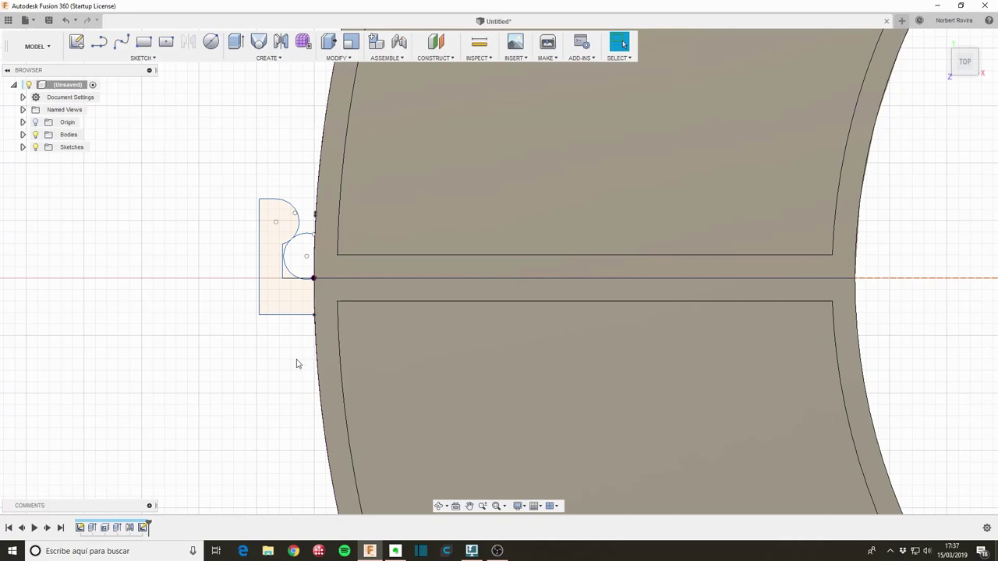
middle_click_drag(295, 364, 303, 339, "shift")
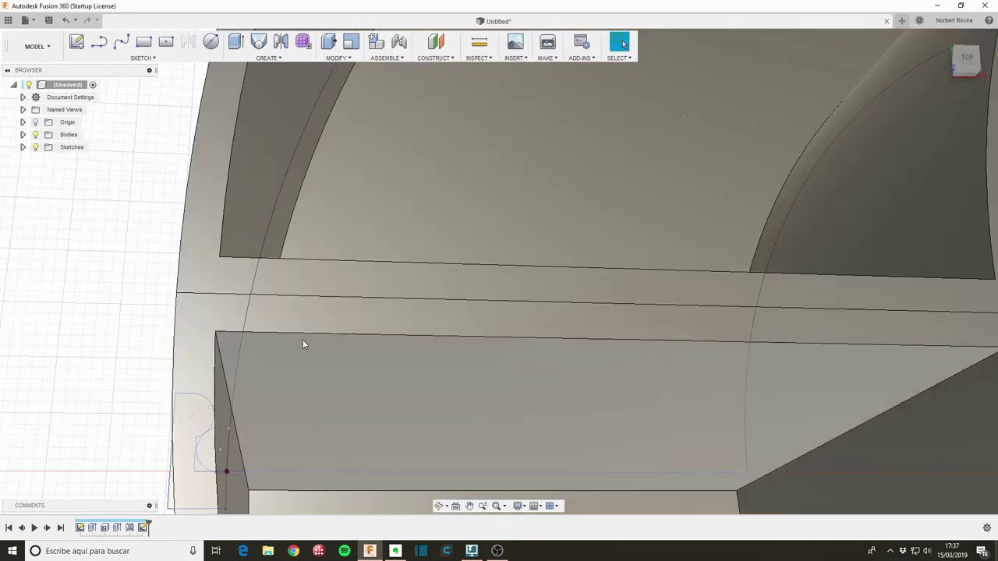
key("e")
scroll(131, 390, "down", 3)
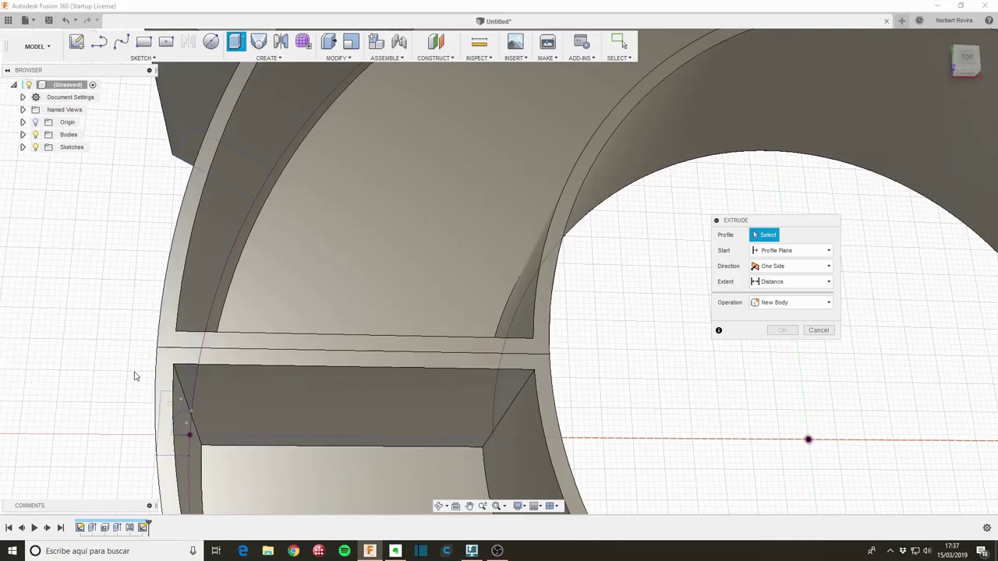
middle_click_drag(134, 376, 106, 349, "shift")
left_click(106, 349)
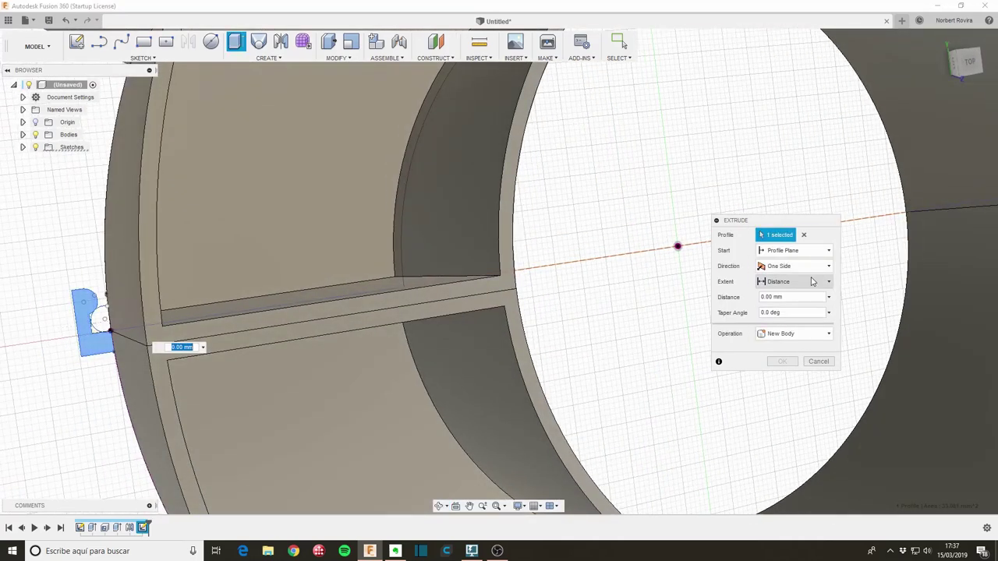
Extrude the tab To Object up to the shell face as a New Body
left_click(812, 282)
left_click(780, 304)
left_click(166, 382)
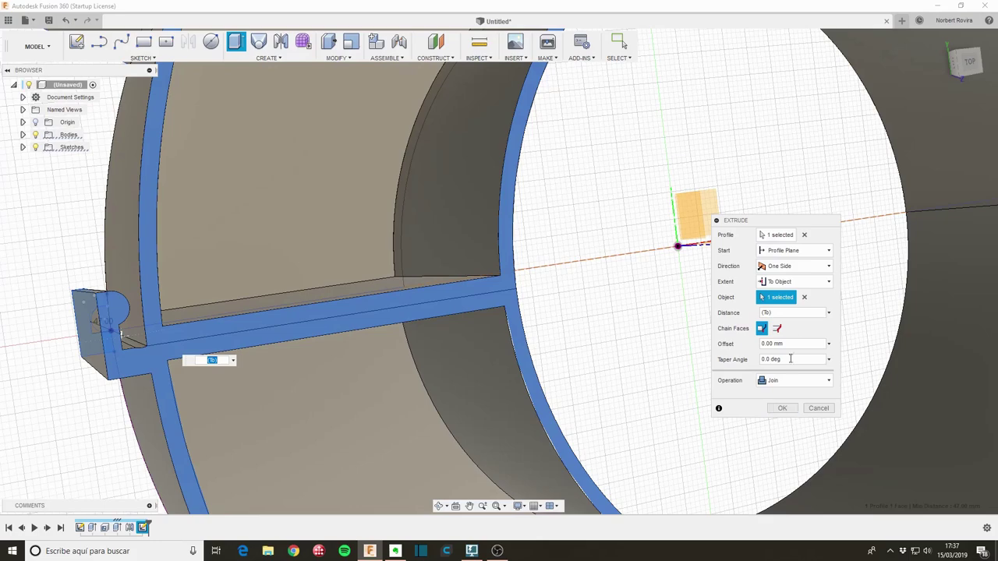
mouse_move(486, 346)
middle_mouse_down("shift")
mouse_move(129, 281)
mouse_move(156, 234)
middle_mouse_up("shift")
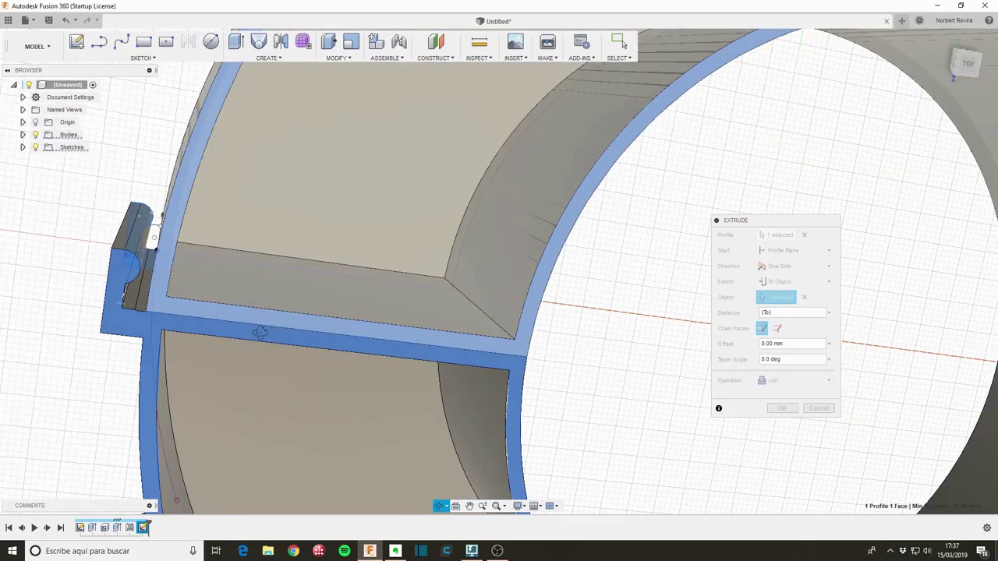
middle_click_drag(260, 332, 263, 319, "shift")
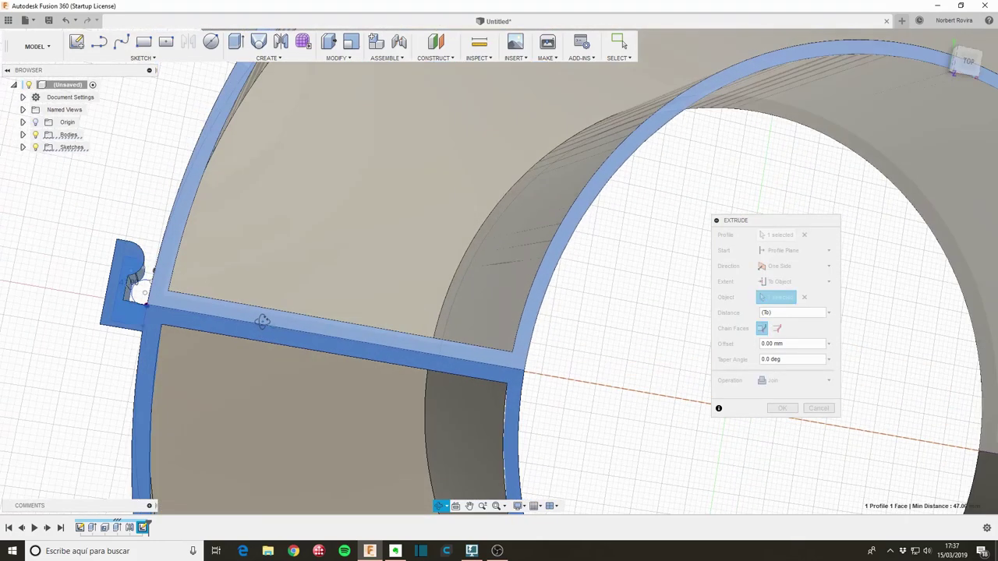
left_click(795, 380)
left_click(791, 432)
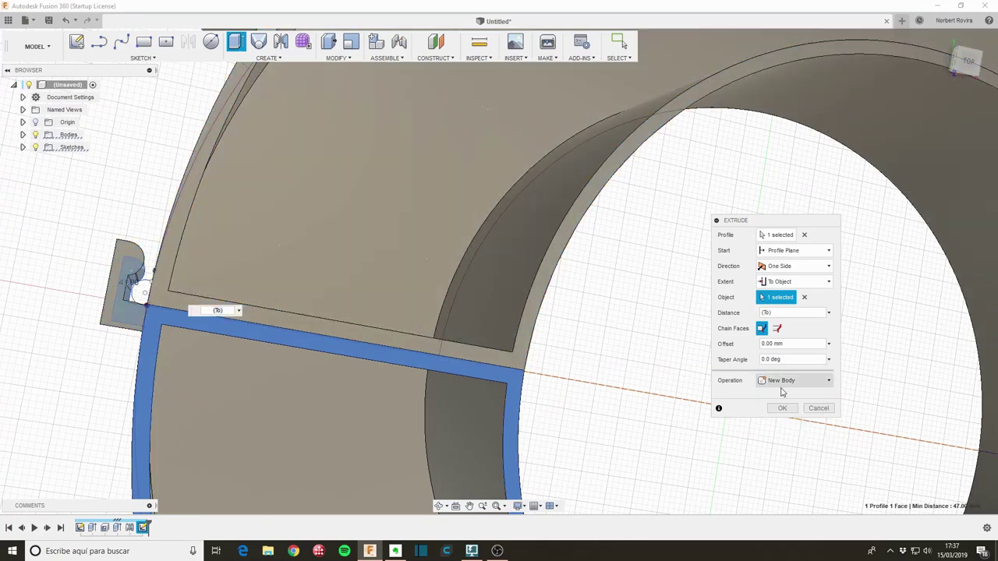
left_click(782, 407)
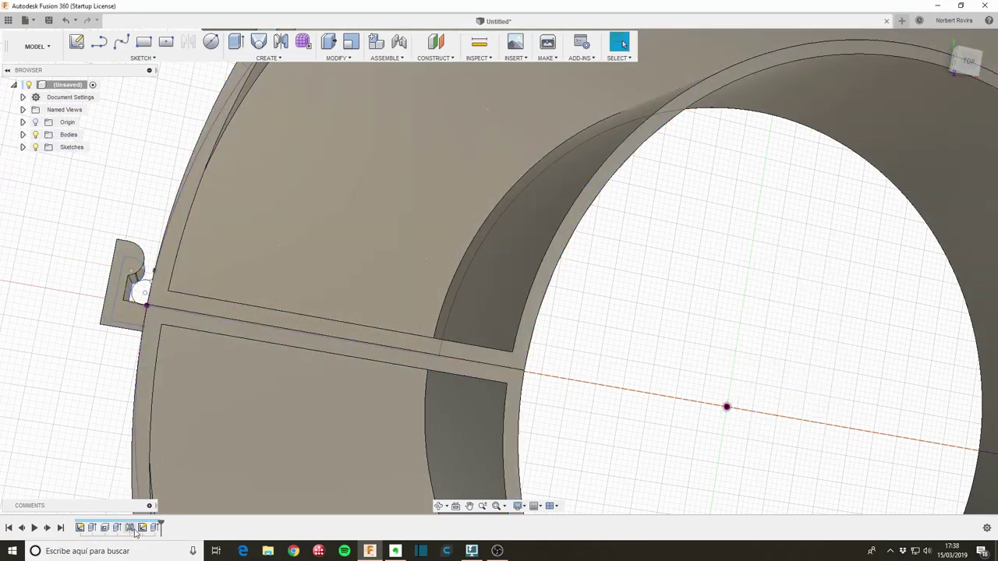
Reopen the hinge sketch, move the lower circle onto the joint point, and close the sketch
double_click(142, 527)
scroll(161, 373, "up", 3)
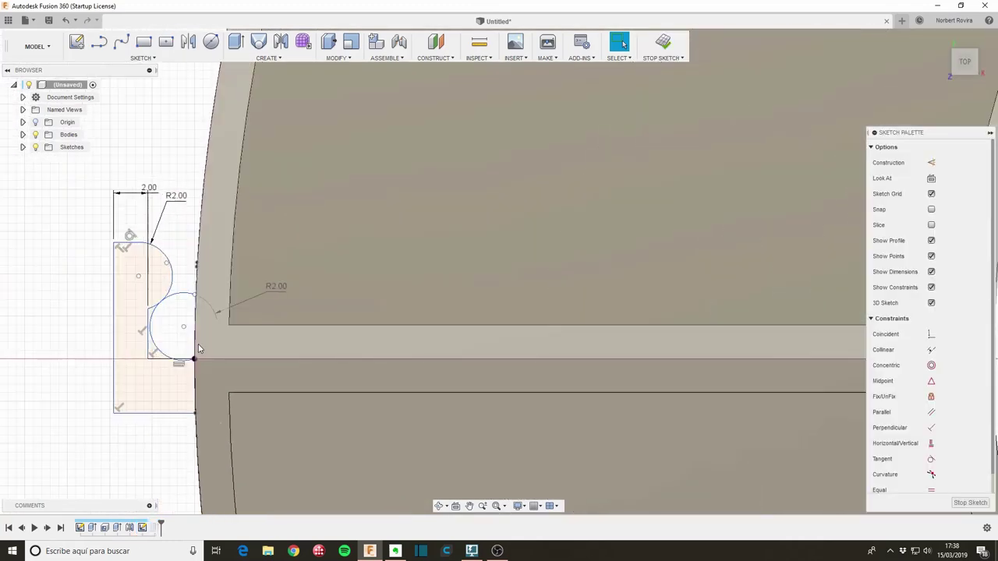
left_click(166, 357)
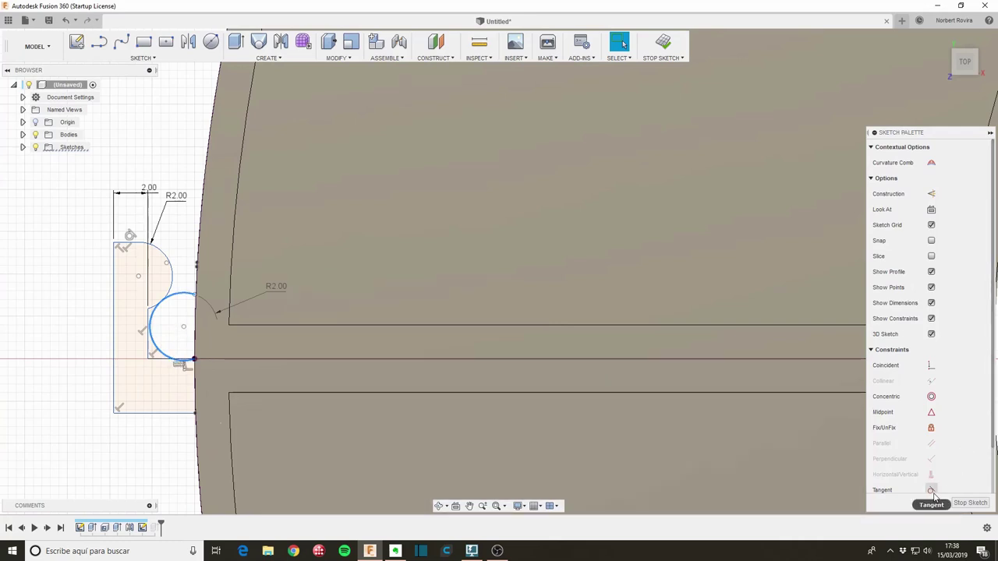
left_click(207, 357)
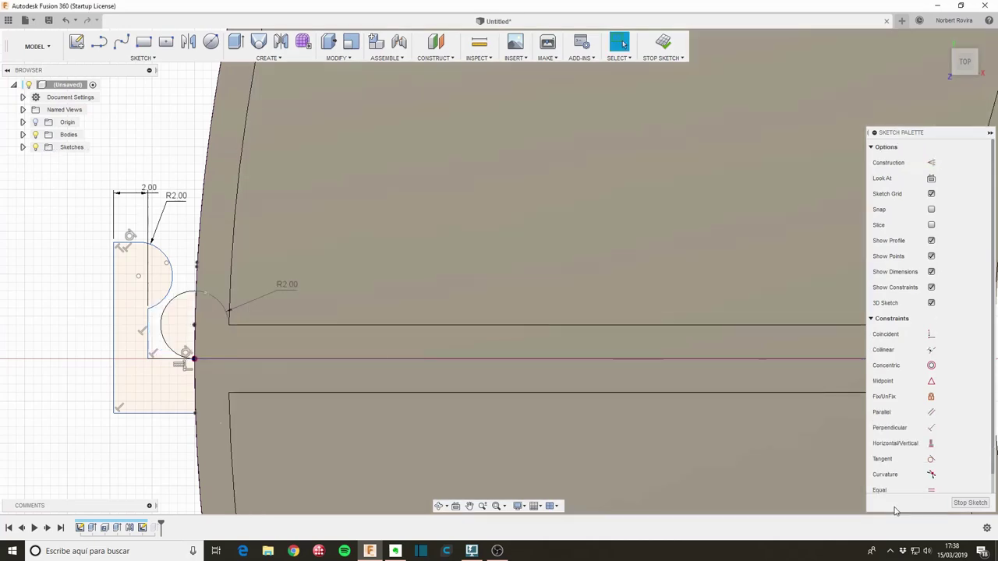
left_click(972, 503)
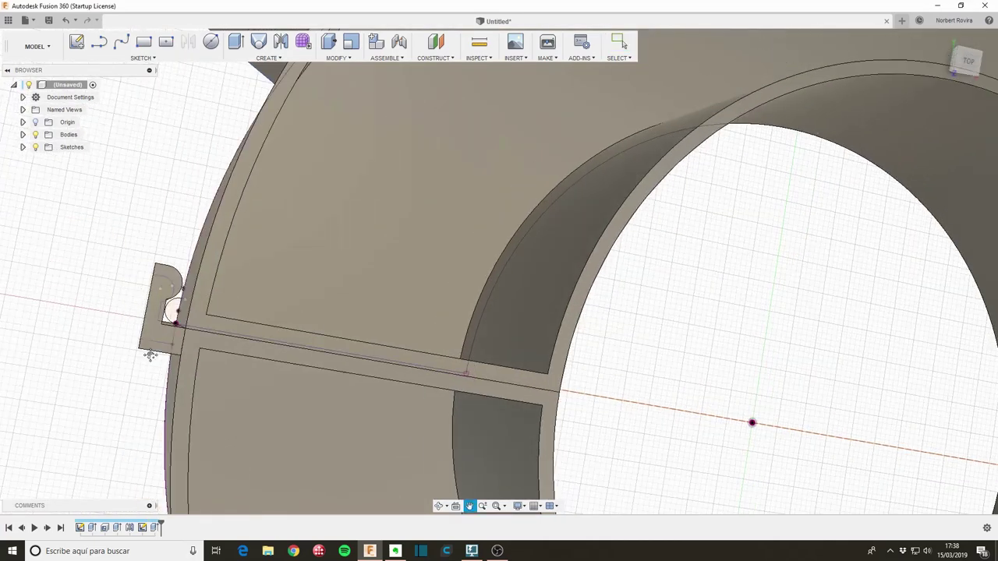
Extrude the small circle To Object up to the shell face as a New Body knuckle
key("e")
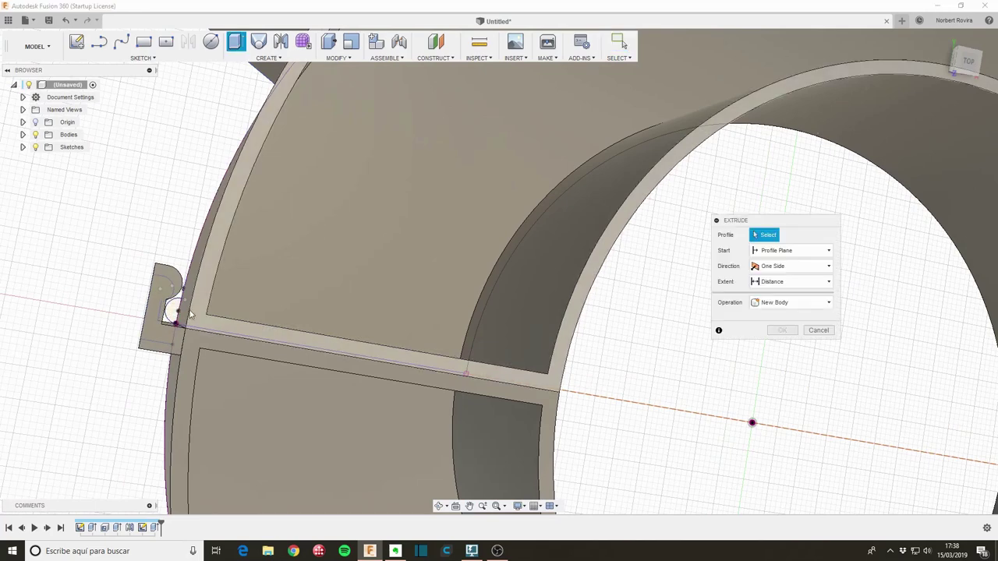
left_click(171, 314)
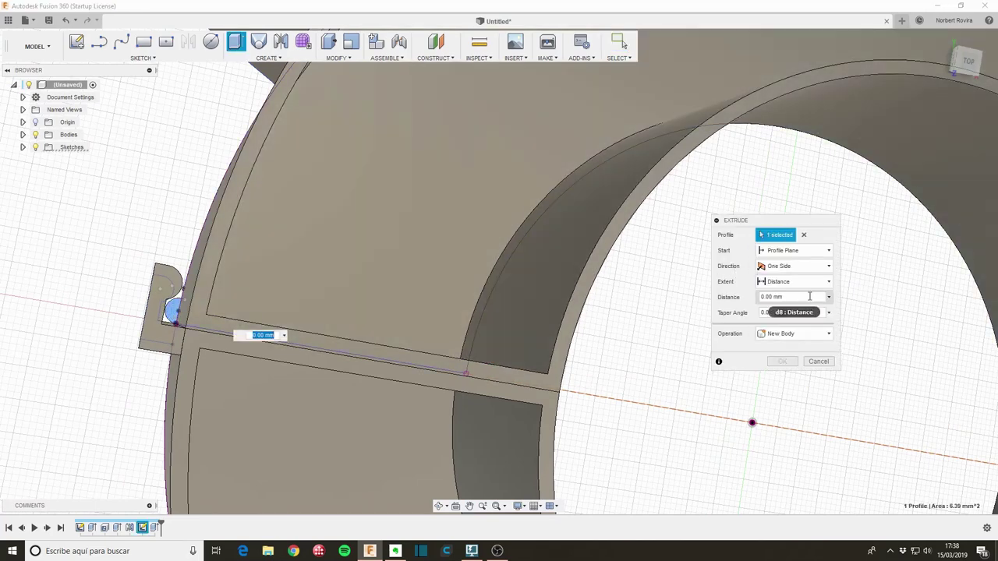
left_click(817, 284)
left_click(780, 308)
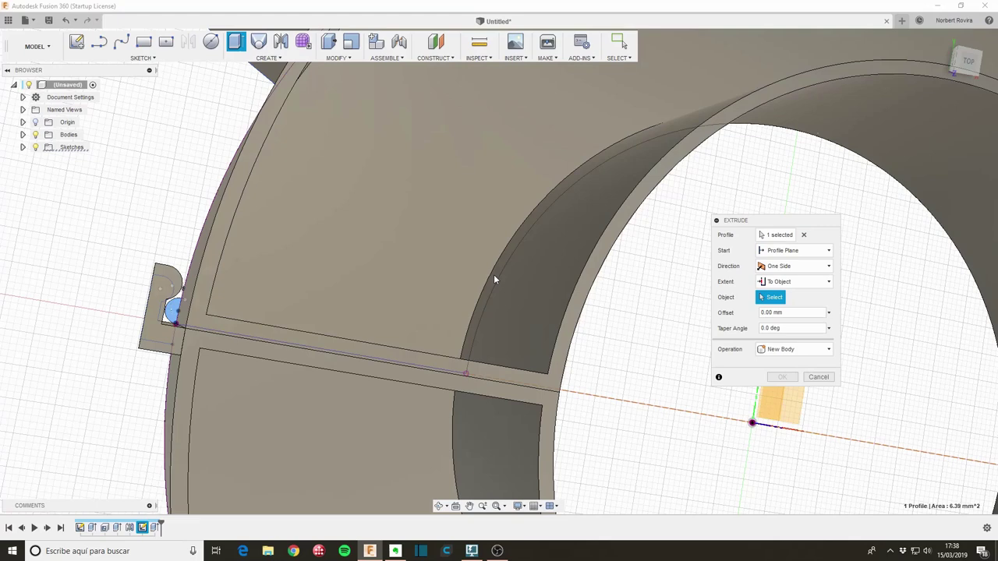
left_click(201, 279)
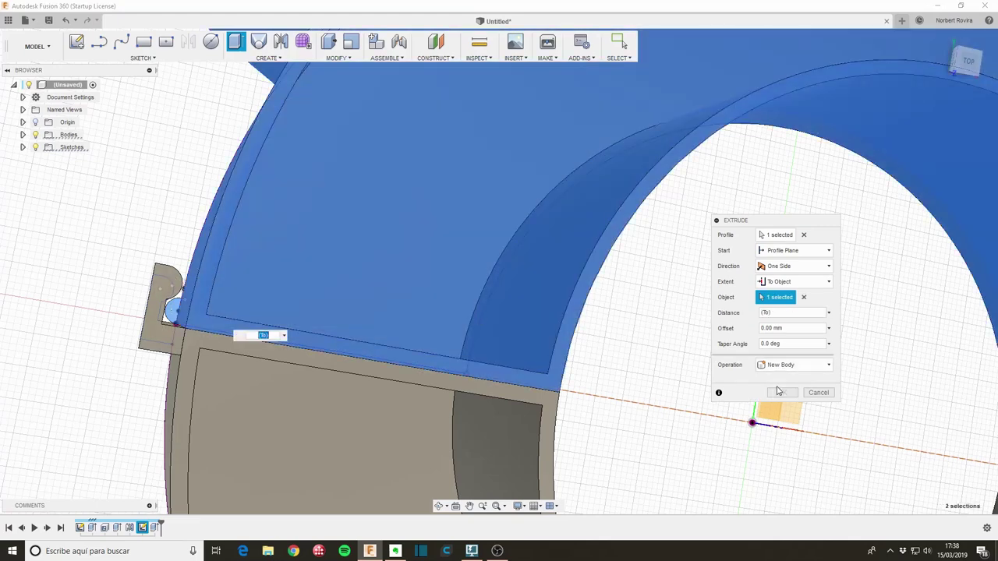
mouse_move(303, 379)
middle_mouse_down("shift")
mouse_move(246, 367)
mouse_move(234, 343)
middle_mouse_up("shift")
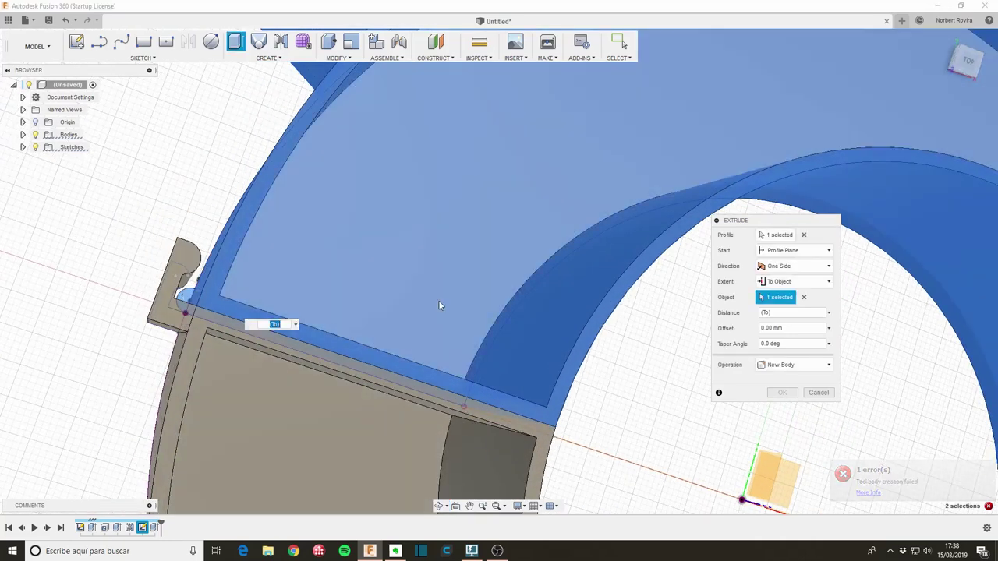
left_click(202, 324)
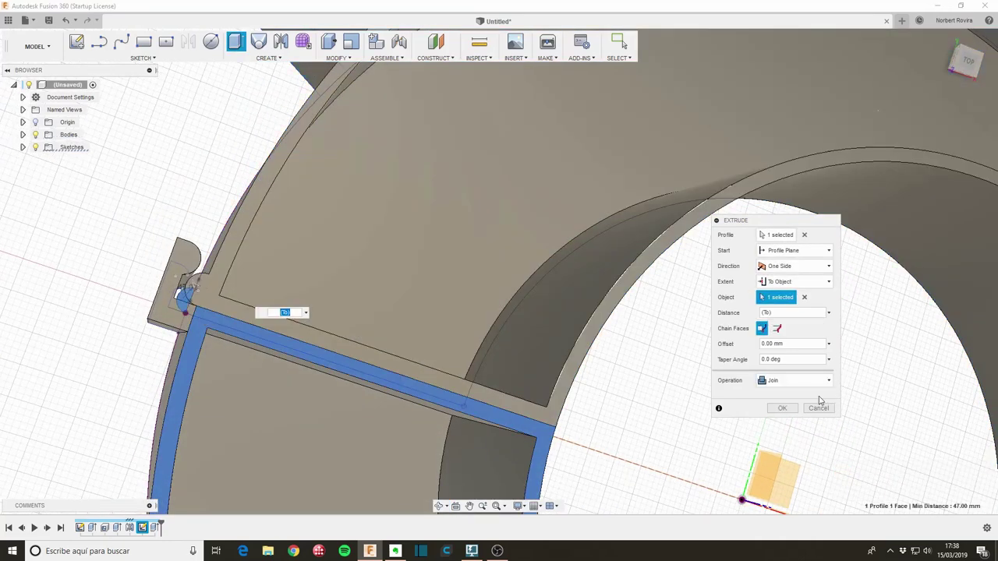
left_click(806, 381)
left_click(783, 426)
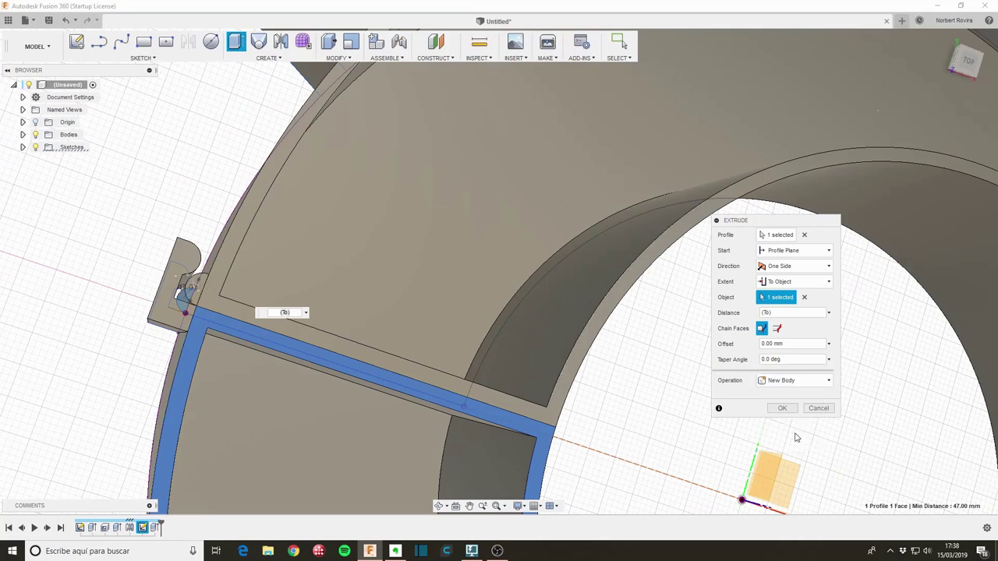
left_click(782, 407)
middle_click_drag(779, 412, 100, 345, "shift")
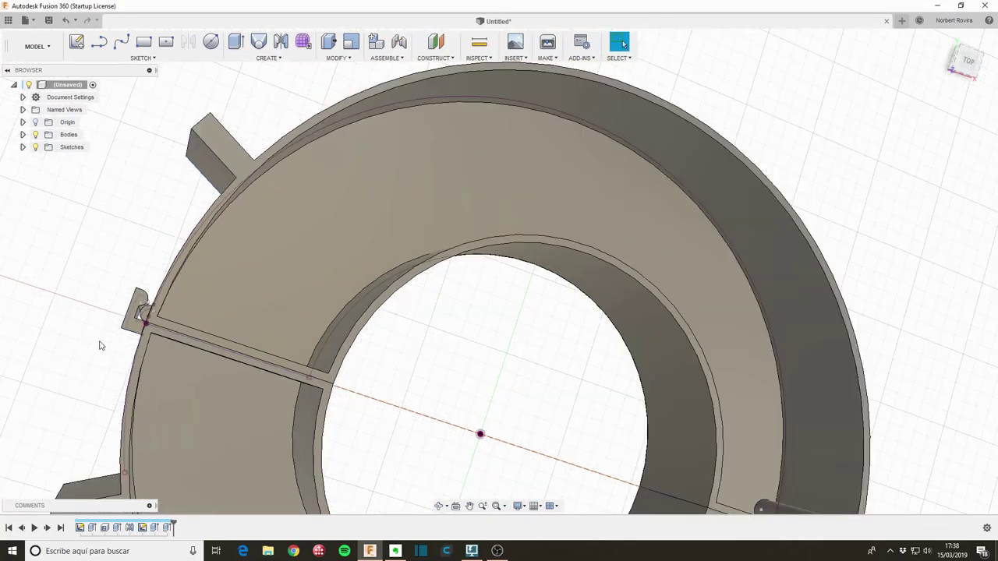
Zoom out and orbit to view the whole split ring
scroll(84, 368, "down", 2)
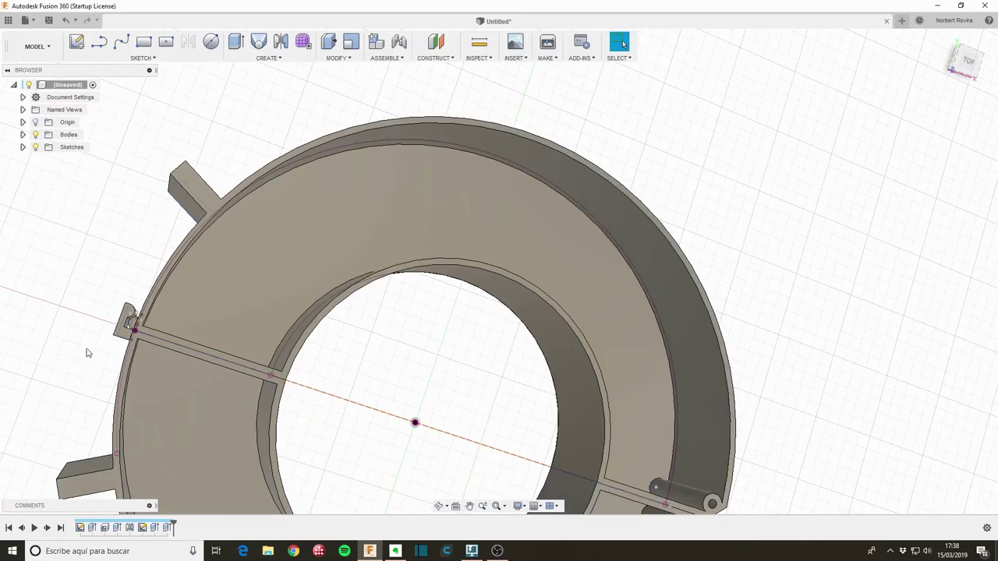
middle_click_drag(88, 350, 244, 250, "shift")
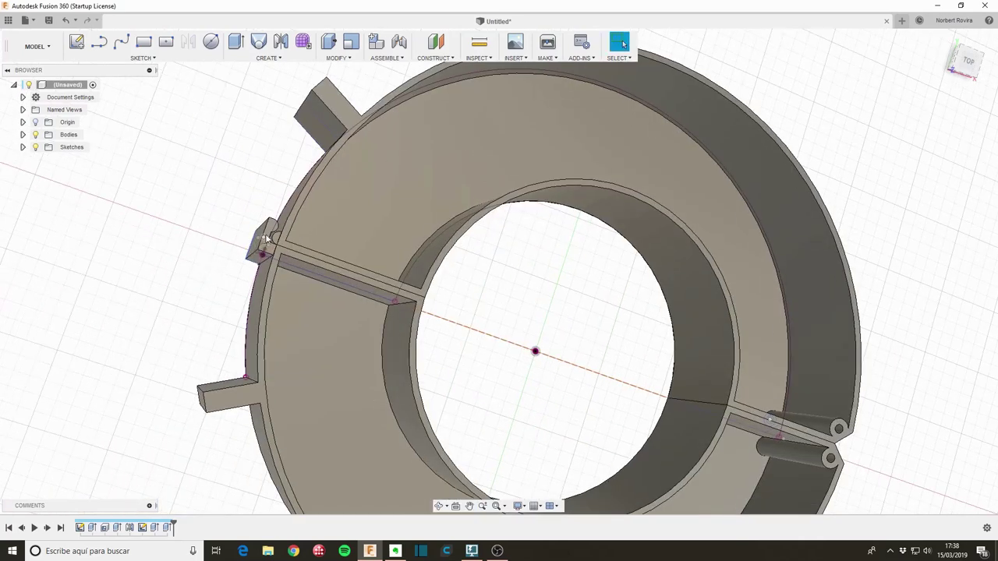